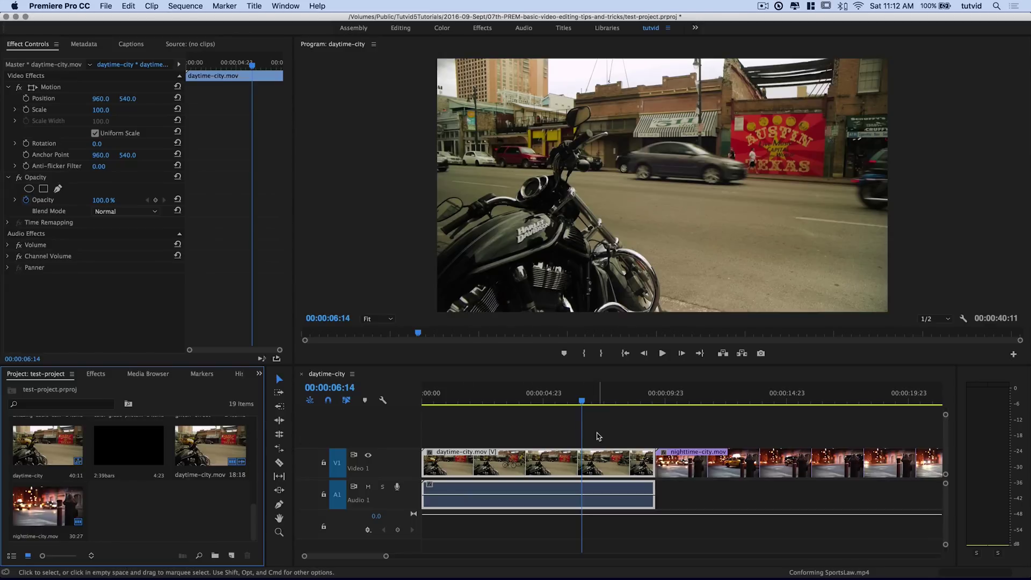
Step: Move the playhead to 00:00:06:17 and unlink the video and audio of the daytime-city.mov clip
drag(577, 403, 586, 421)
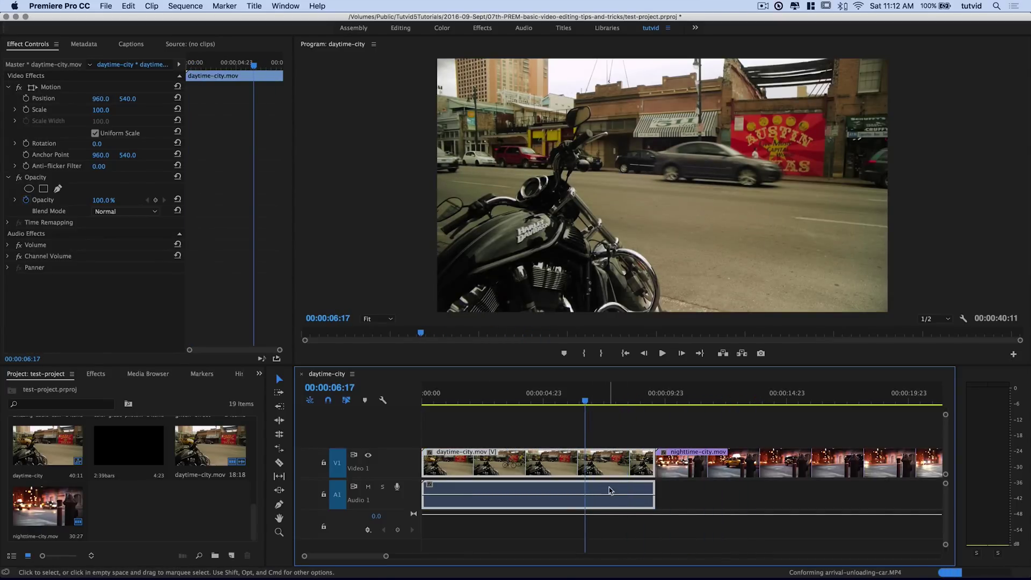
key(minus)
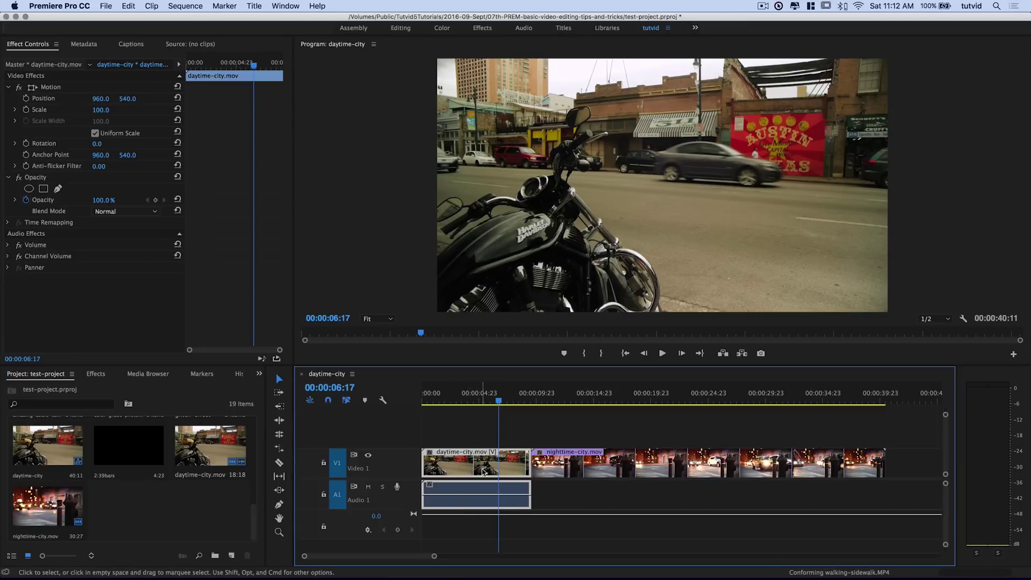
right_click(485, 464)
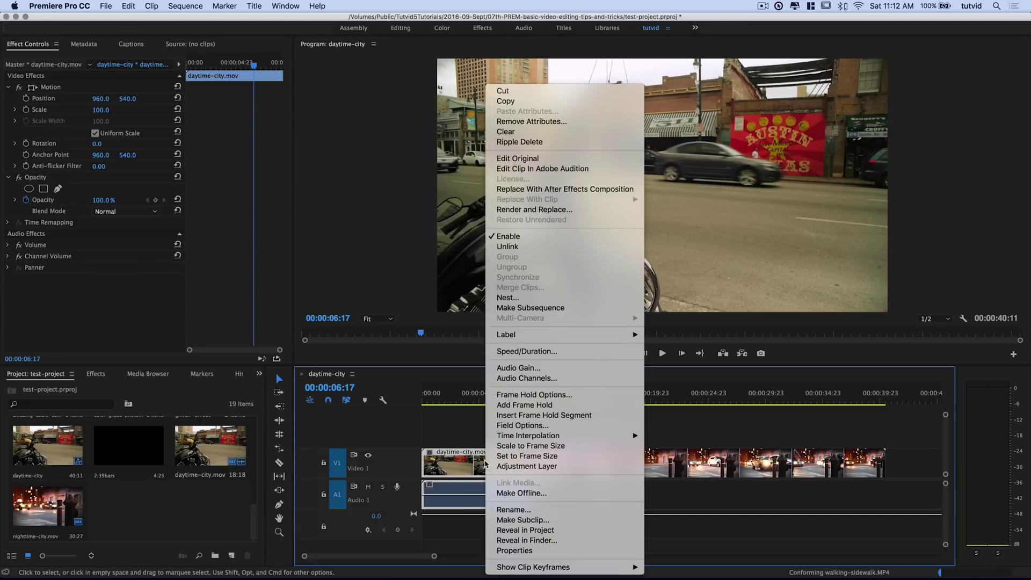
click(530, 248)
Step: Duplicate the unlinked daytime-city.mov video clip from V1 onto tracks V2, V3 and V4, directly above the original
click(492, 471)
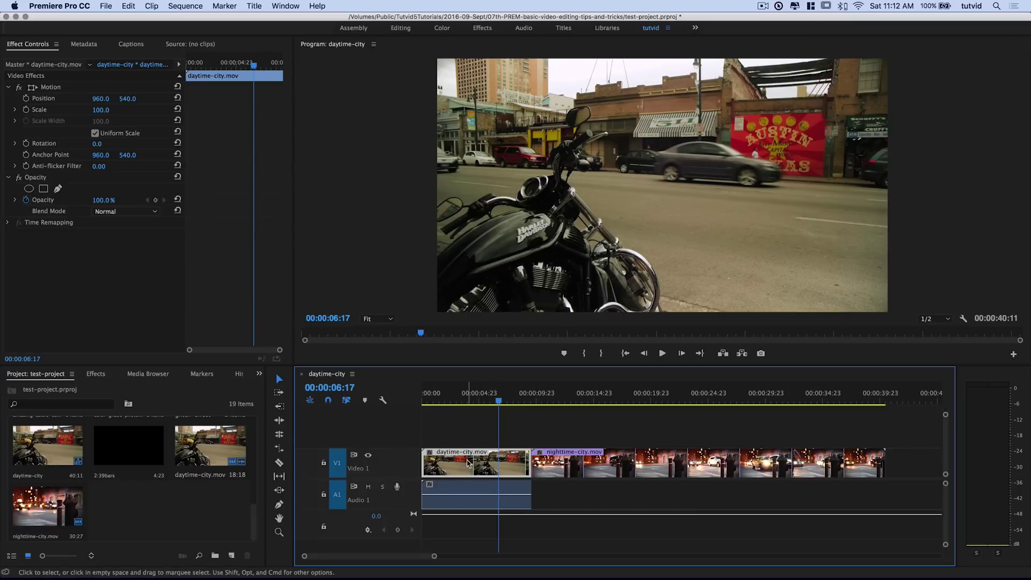
key(alt)
drag(467, 465, 466, 441)
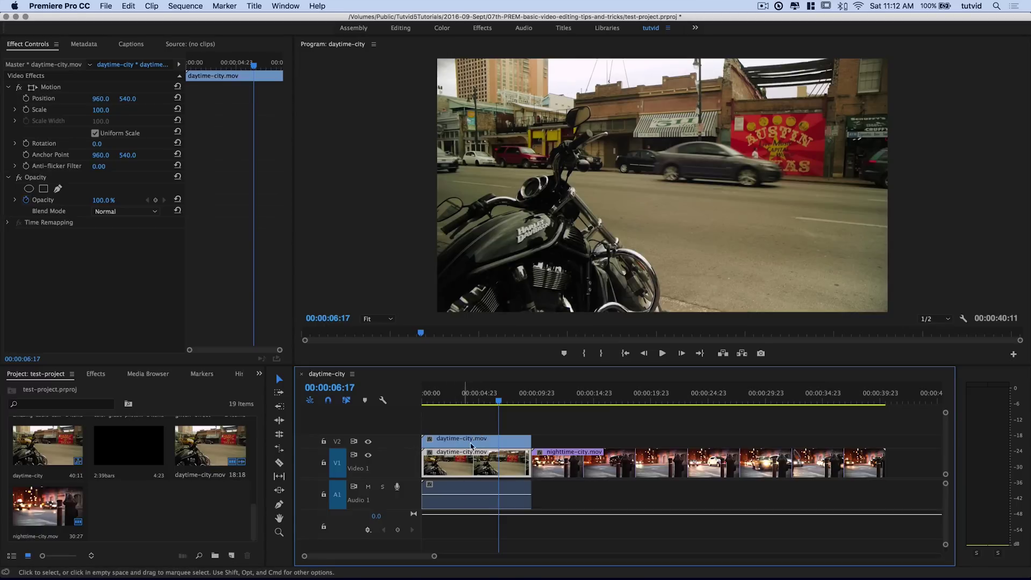
drag(476, 442, 475, 421)
key(alt)
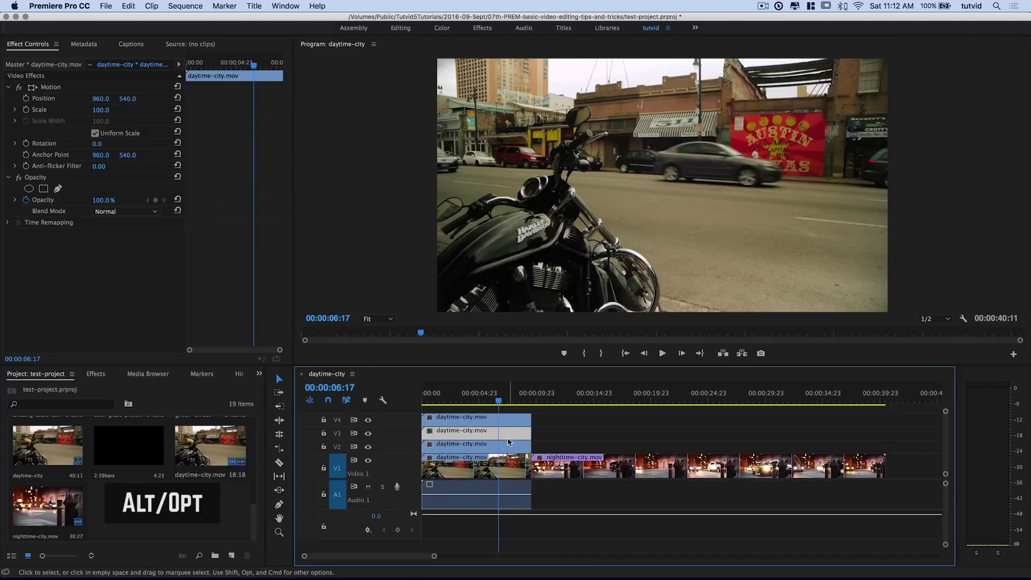
Step: Enlarge the timeline area and increase the video track heights so all four stacked daytime-city.mov clips show thumbnails
drag(520, 369, 520, 330)
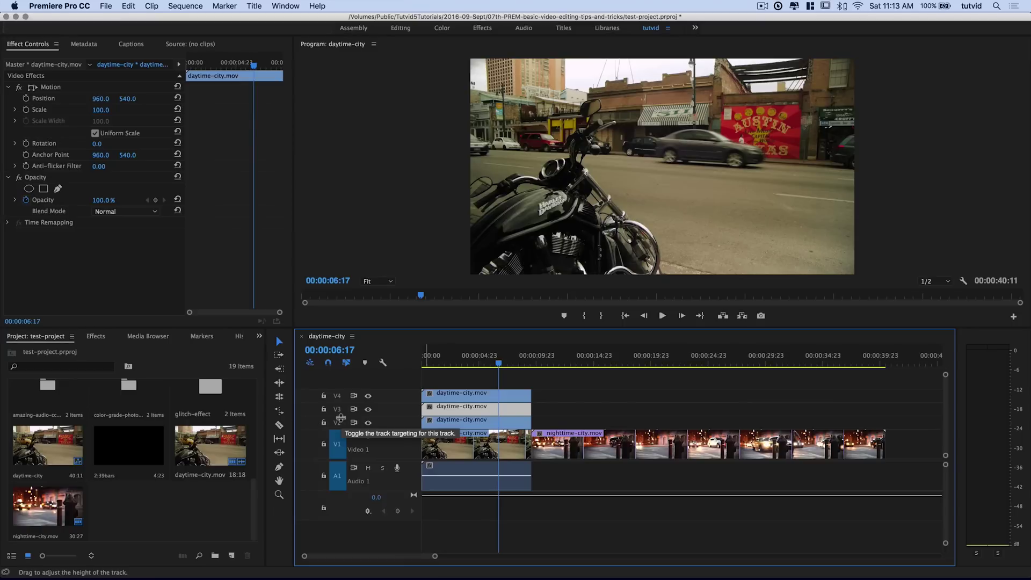
drag(340, 417, 345, 441)
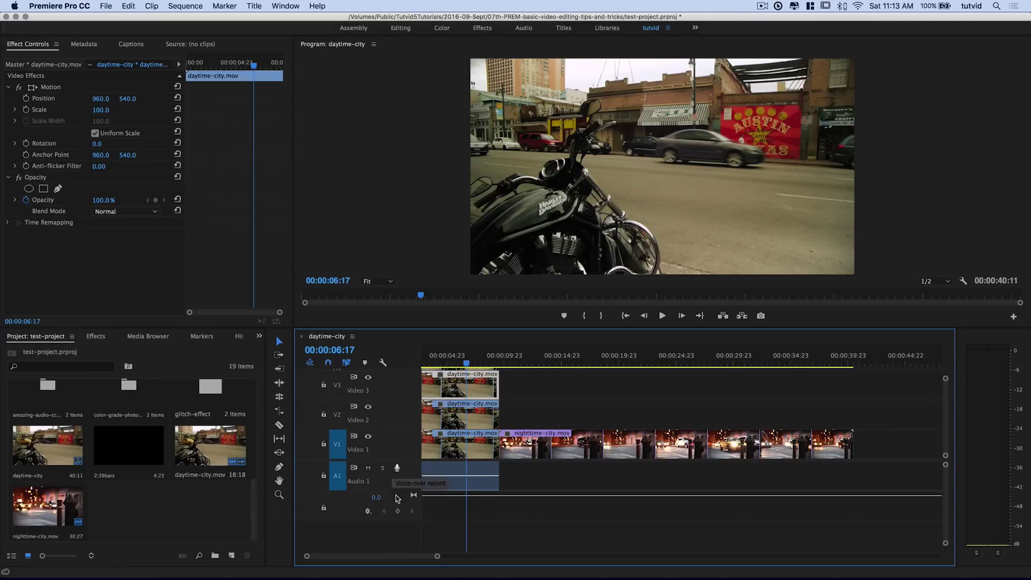
scroll(394, 558, up, 2)
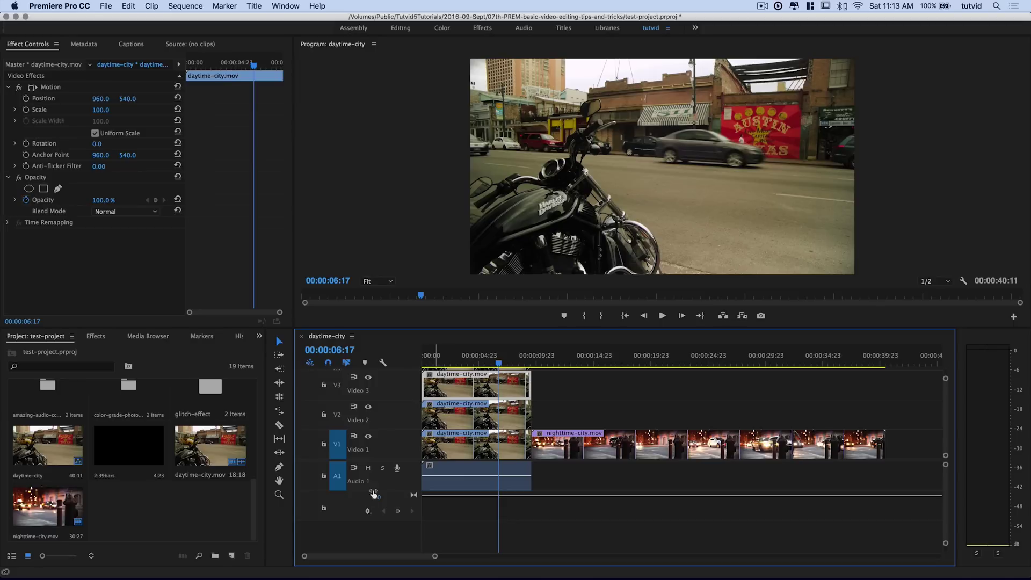
drag(366, 550, 372, 484)
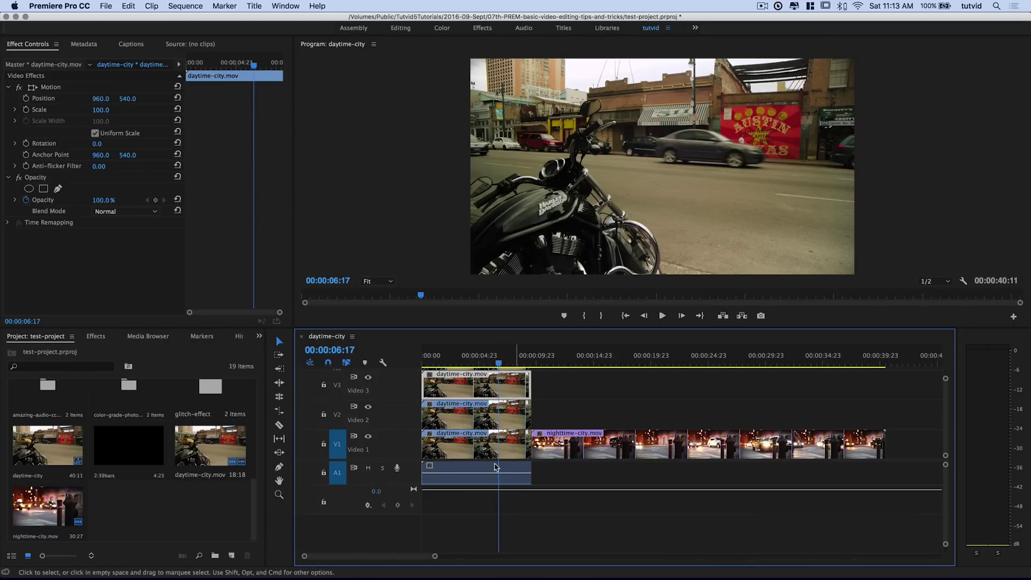
drag(423, 460, 404, 519)
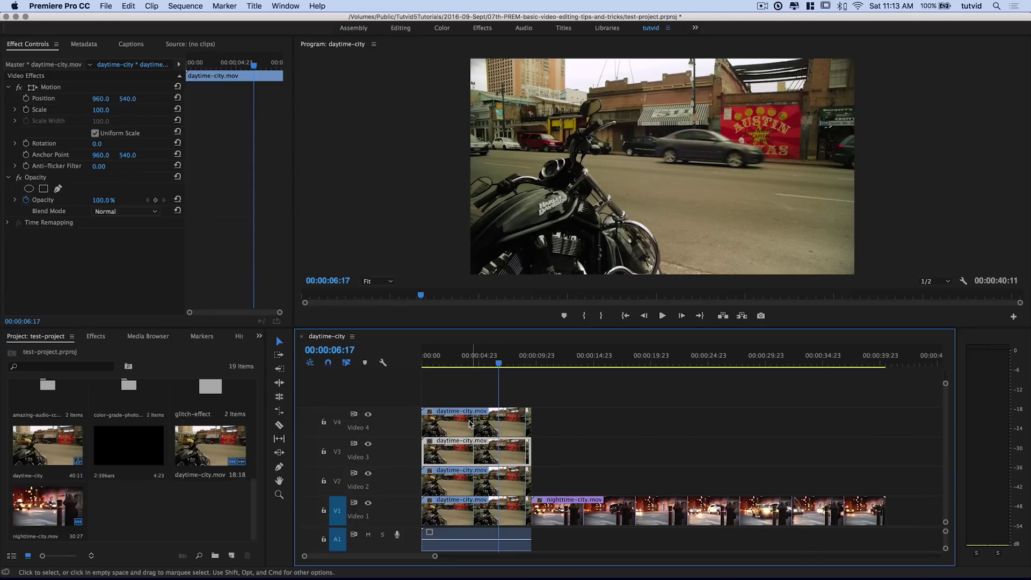
Step: Apply the Channel Mixer effect from the Color Correction video effects to the daytime-city.mov clip on V4
click(451, 421)
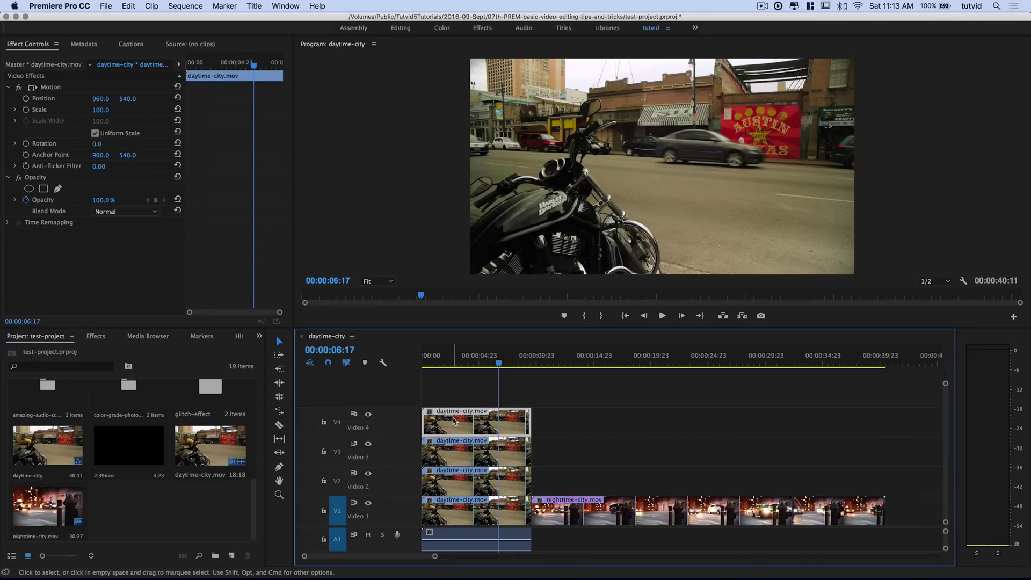
click(94, 337)
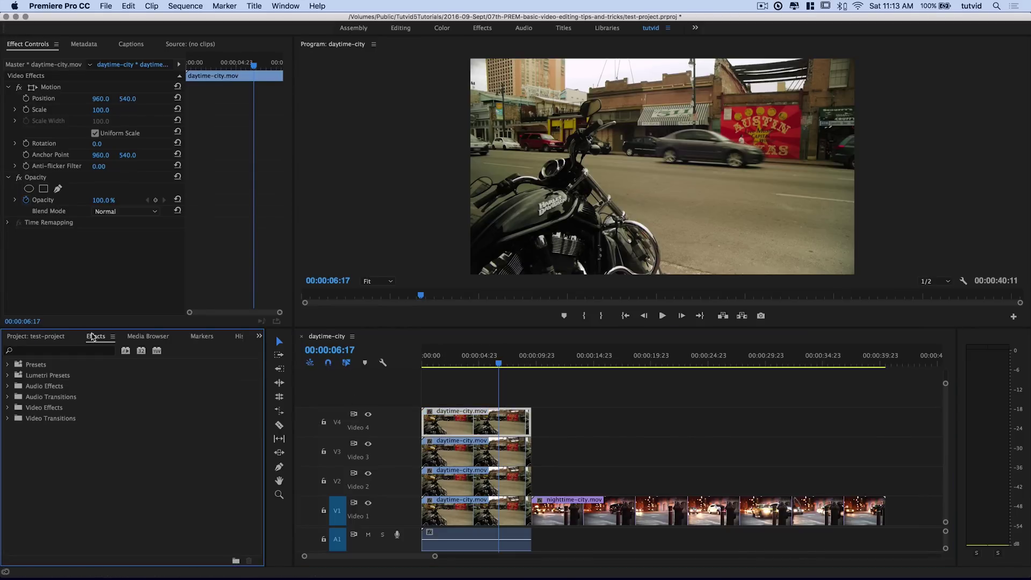
double_click(45, 409)
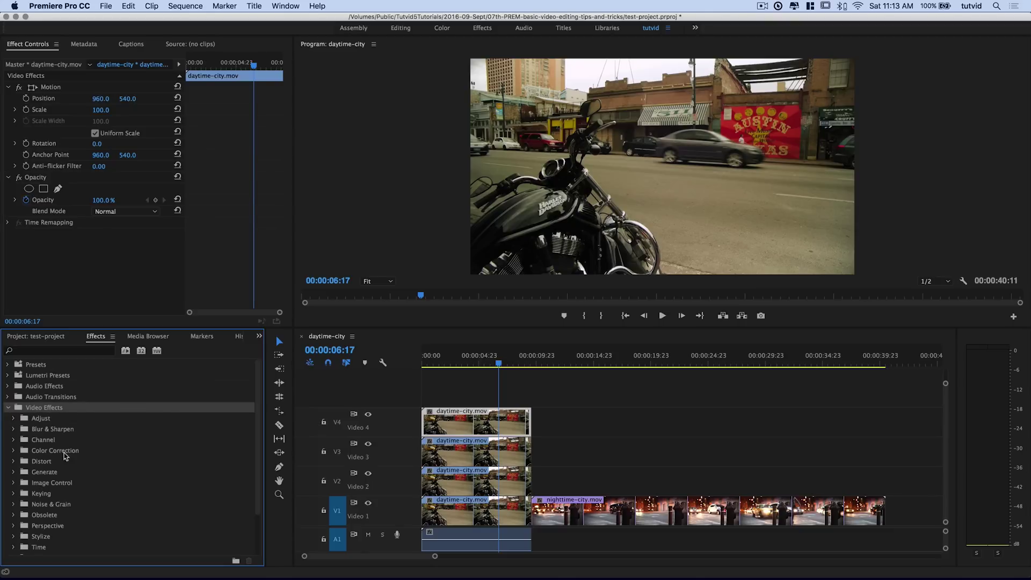
double_click(50, 454)
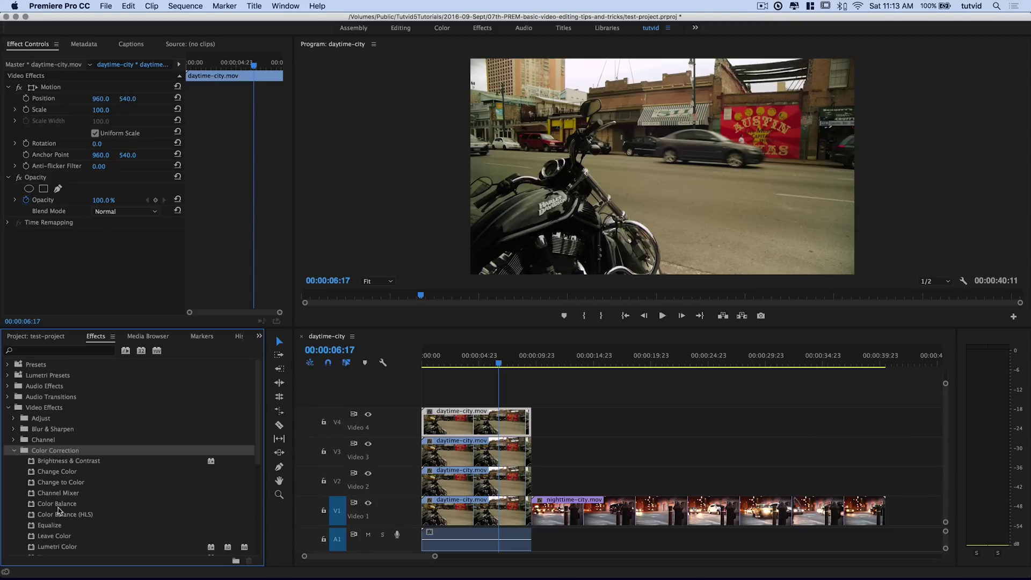
drag(58, 493, 475, 422)
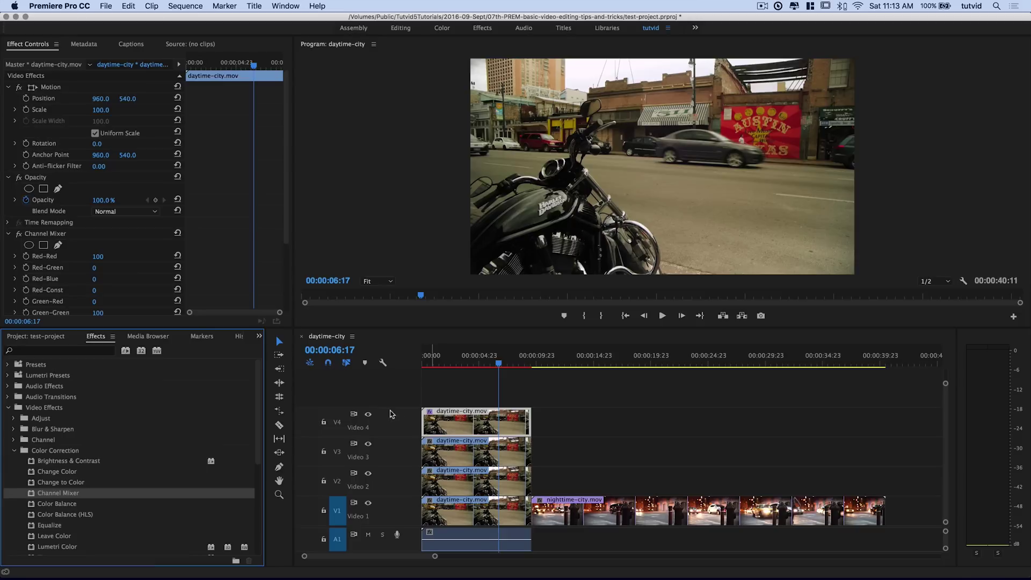
Step: Set Green-Green and Blue-Blue to 0 in the V4 clip's Channel Mixer and collapse the effect
scroll(115, 256, down, 5)
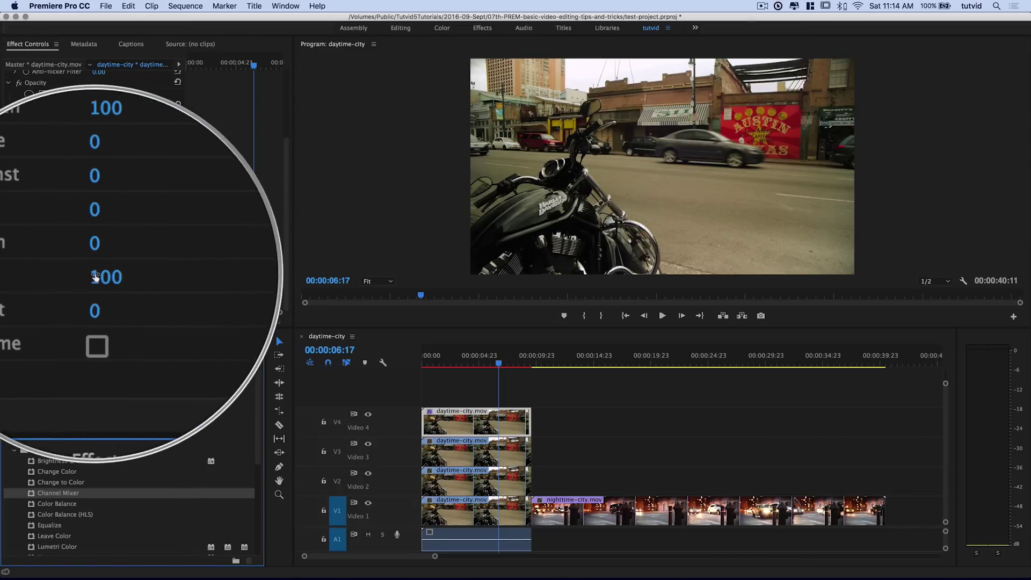
click(98, 221)
text(0)
key(Return)
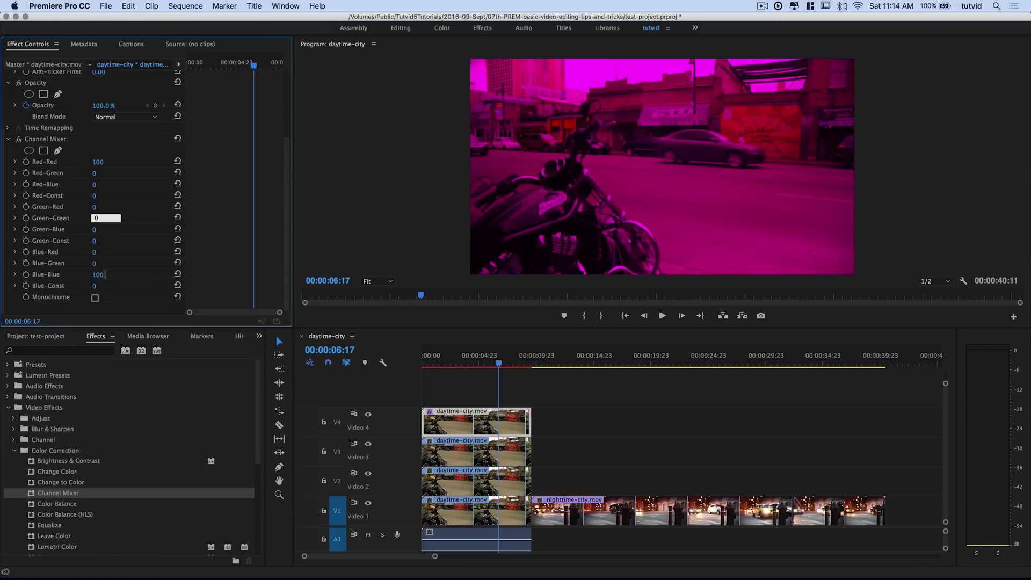
text(0)
key(Return)
key(Tab)
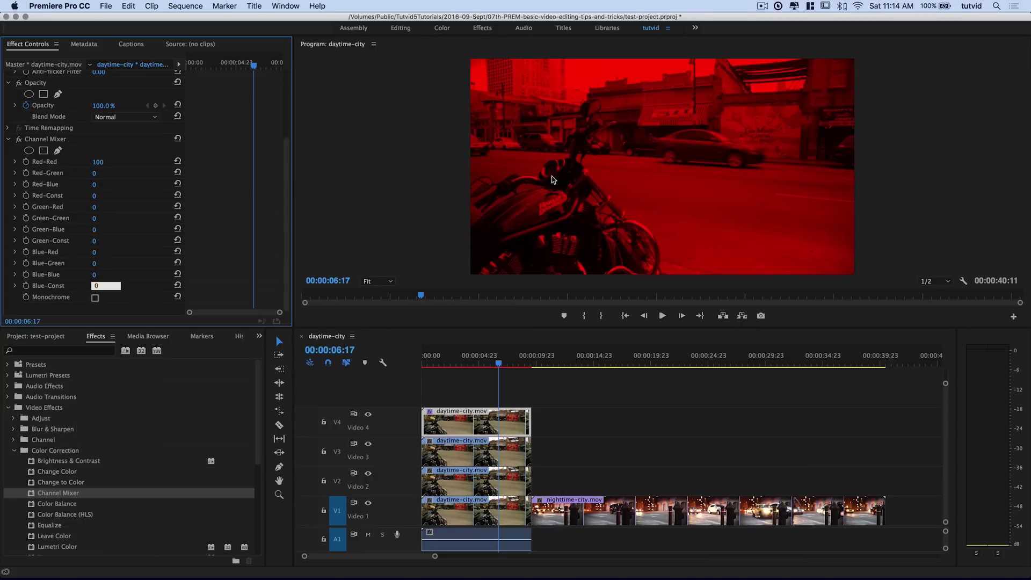
click(7, 140)
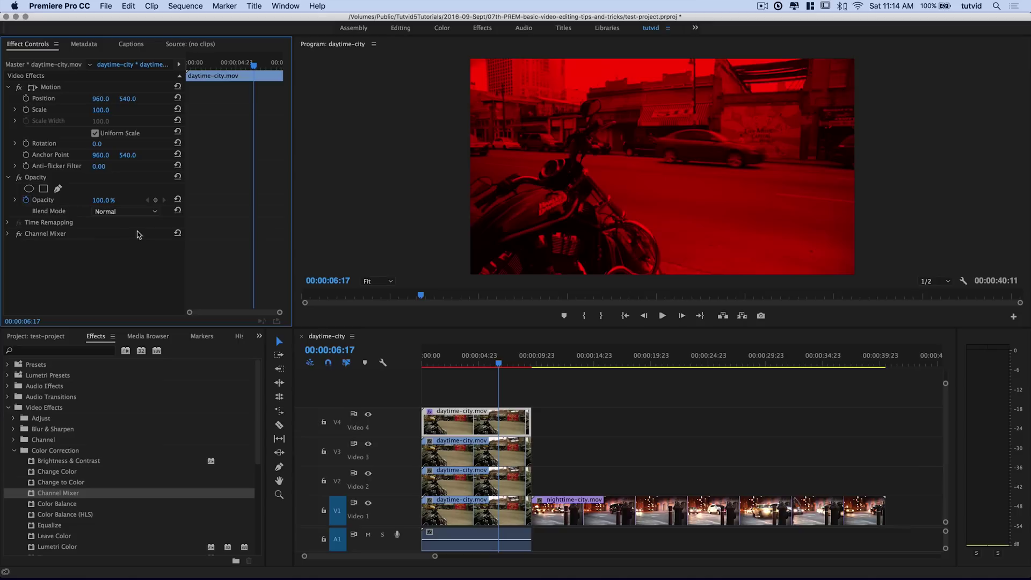
Step: Set the V4 clip's blend mode to Screen and hide track V4
click(124, 212)
click(141, 318)
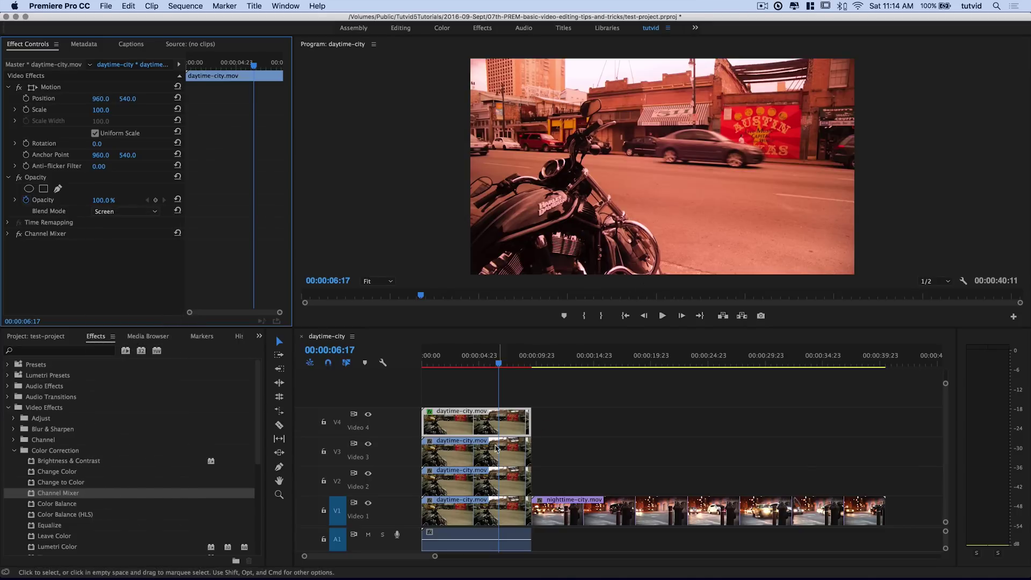
click(368, 414)
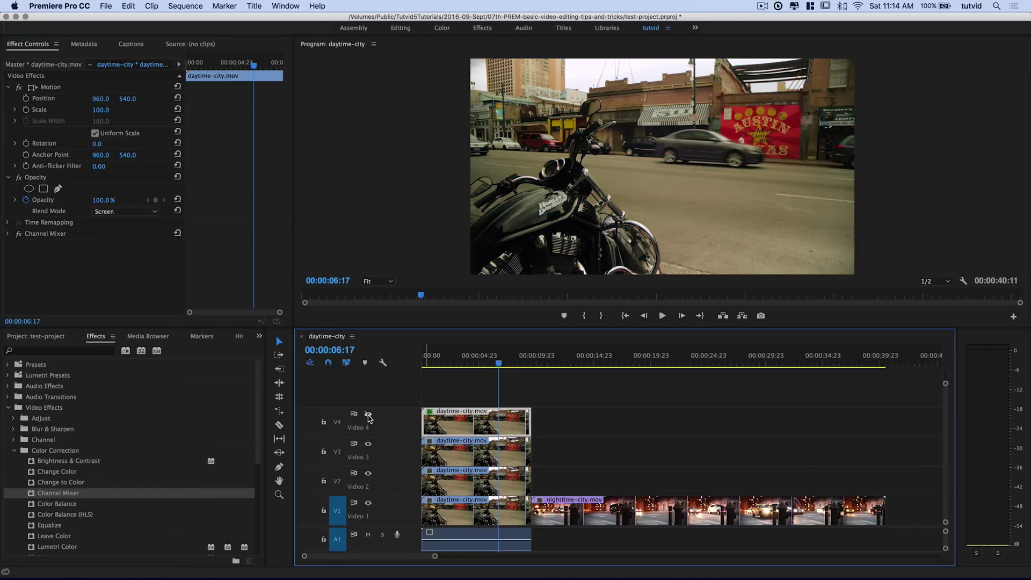
click(368, 414)
click(368, 414)
Step: Apply Channel Mixer to the daytime-city.mov clip on V3 with Red-Red and Blue-Blue set to 0, and collapse the effect
click(518, 446)
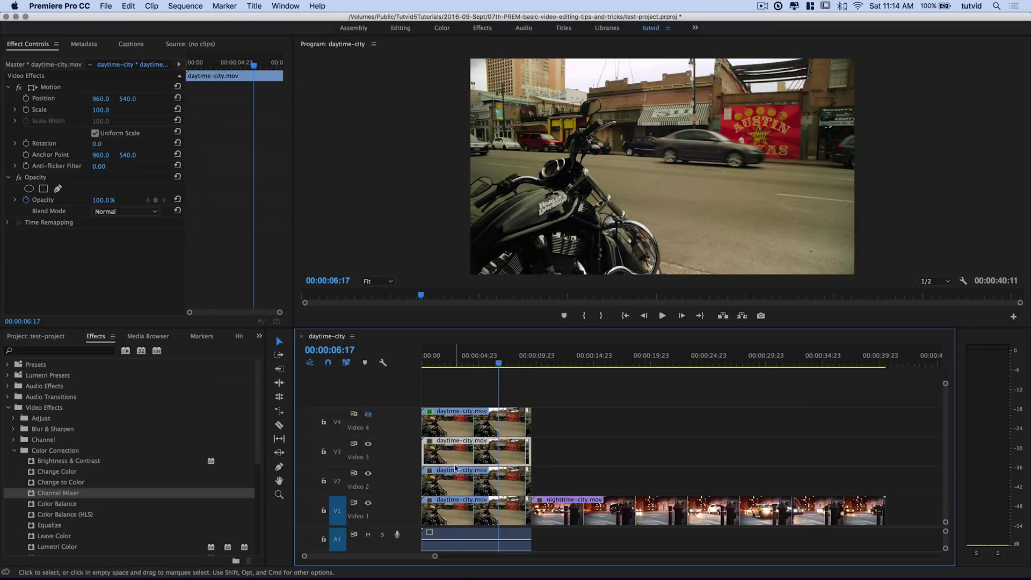
drag(72, 493, 473, 454)
scroll(112, 253, down, 2)
click(99, 235)
text(0)
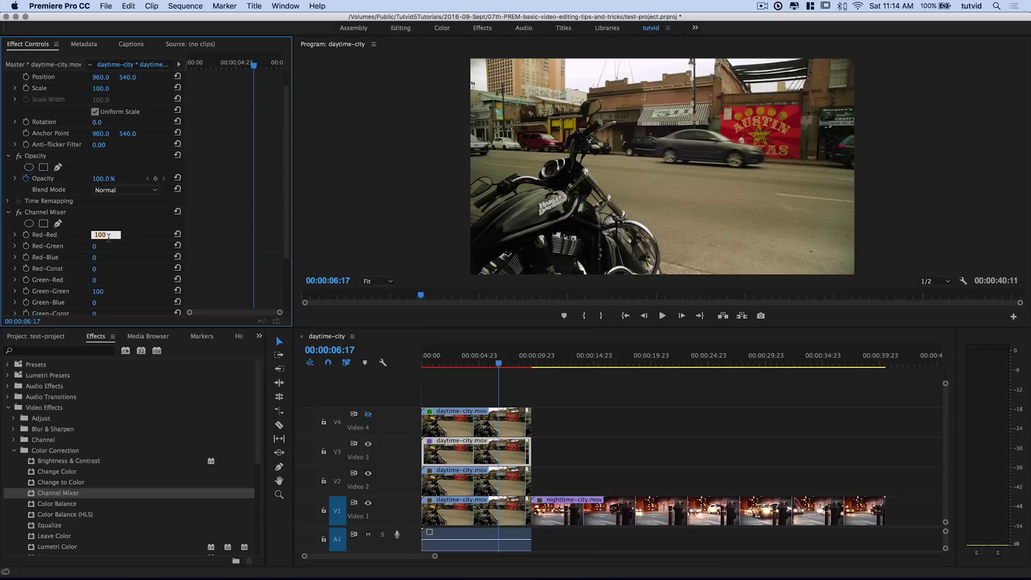
scroll(111, 253, down, 2)
scroll(112, 252, down, 1)
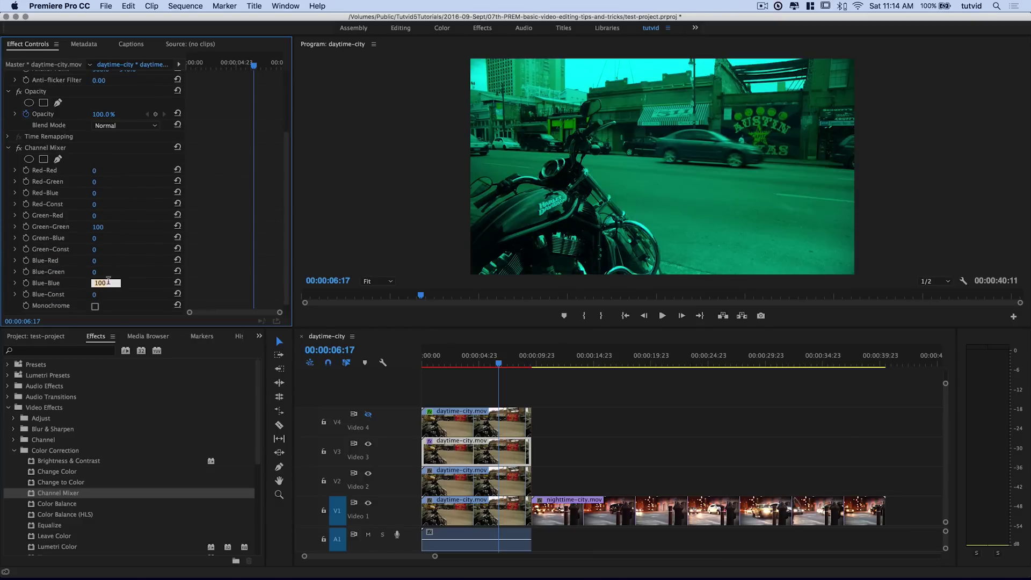
key(Tab)
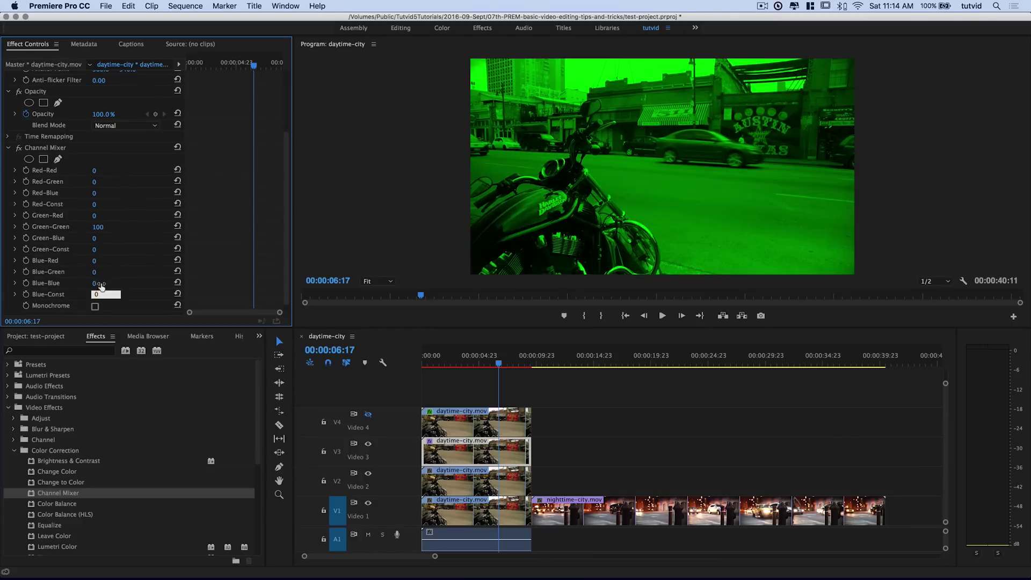
click(9, 146)
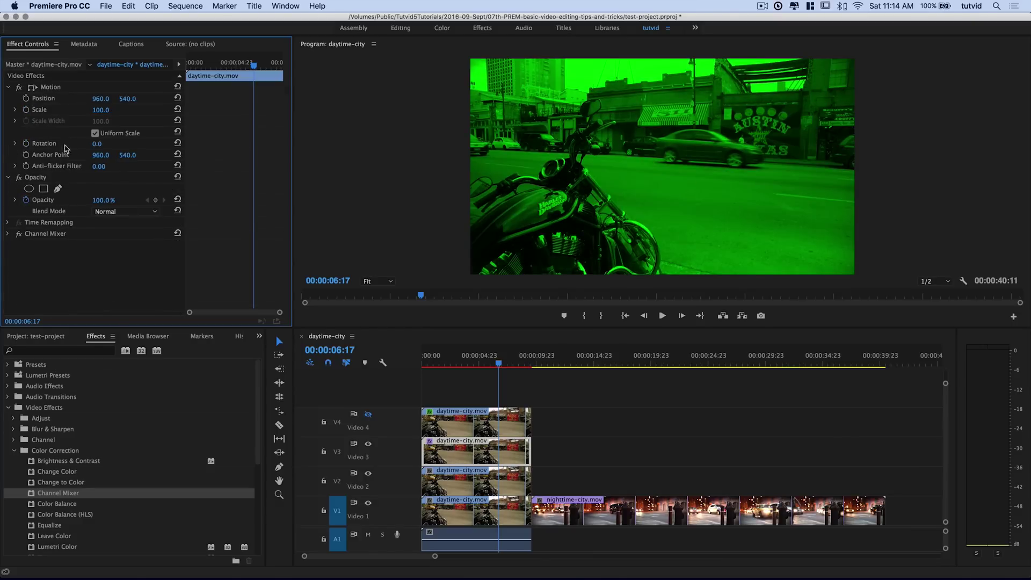
Step: Set the V3 clip's blend mode to Screen and hide track V3
click(118, 213)
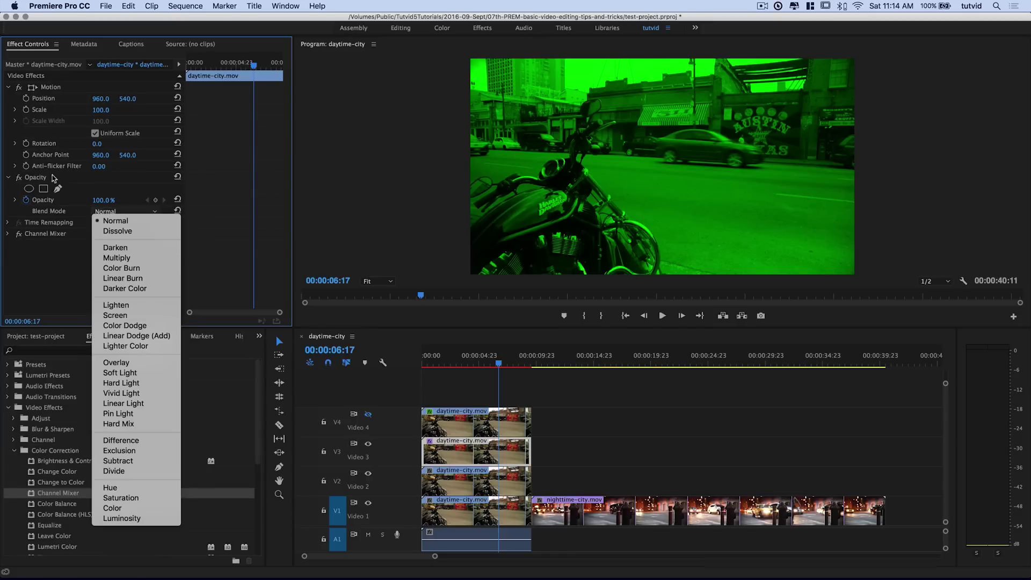
click(119, 316)
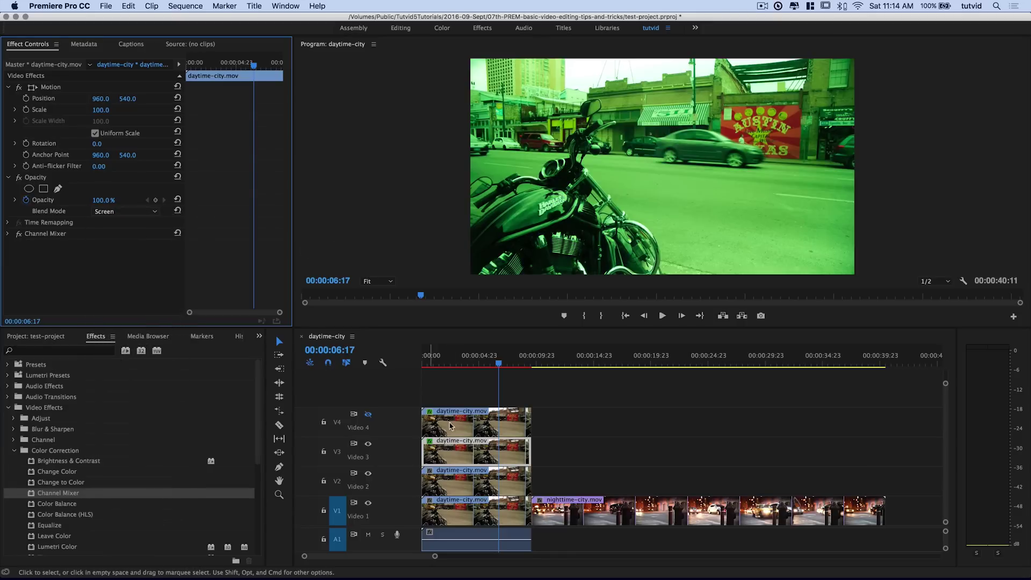
click(368, 444)
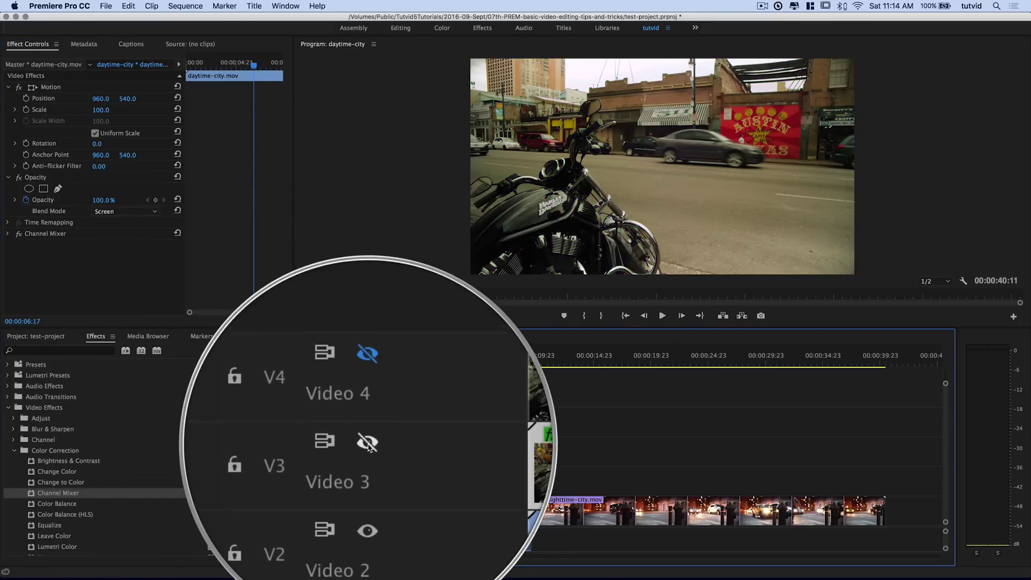
Step: Apply Channel Mixer to the daytime-city.mov clip on V2 with Red-Red and Green-Green set to 0, and collapse the effect
click(475, 477)
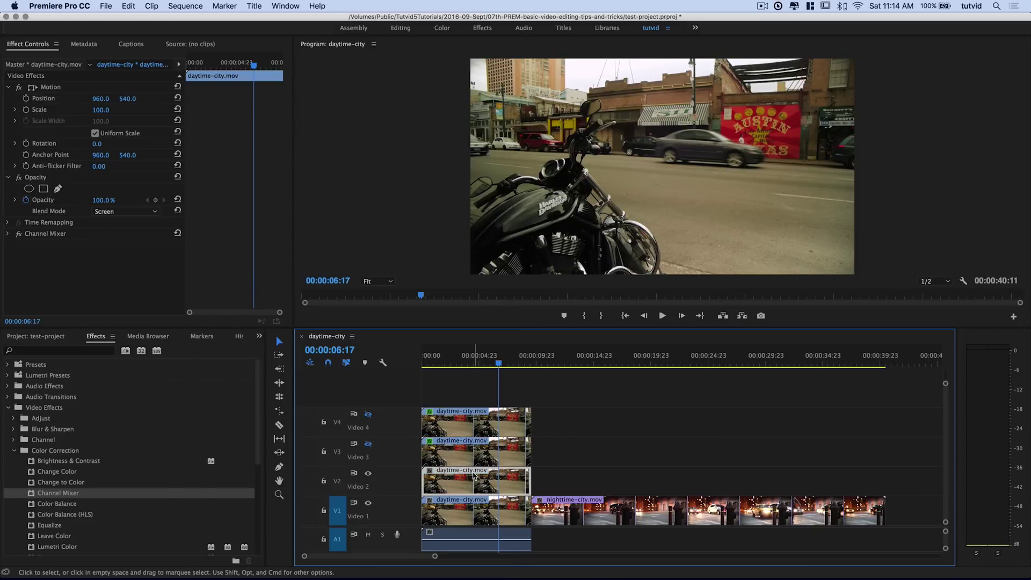
drag(52, 497, 475, 481)
click(97, 257)
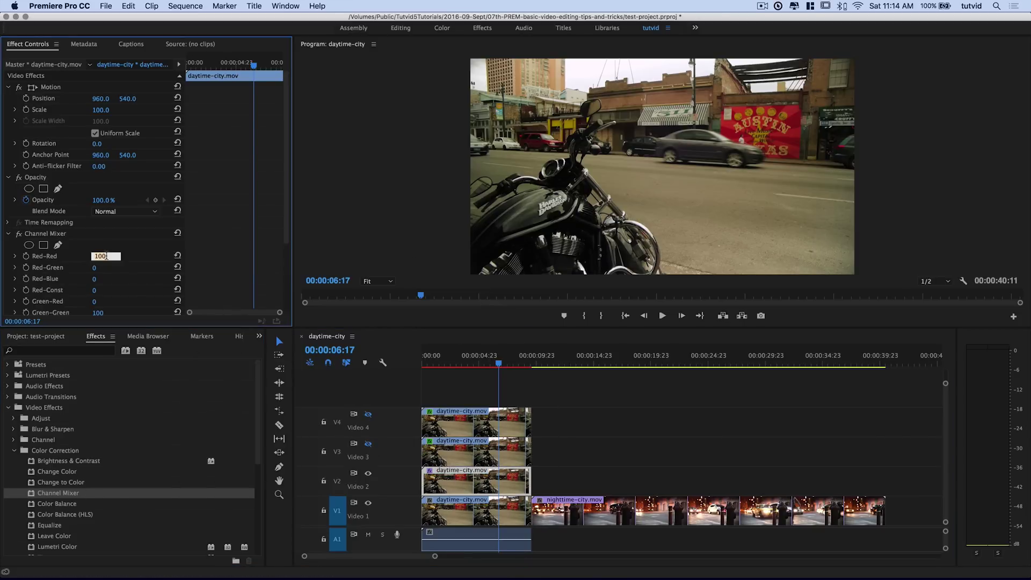
text(0)
scroll(117, 270, down, 4)
click(99, 270)
text(0)
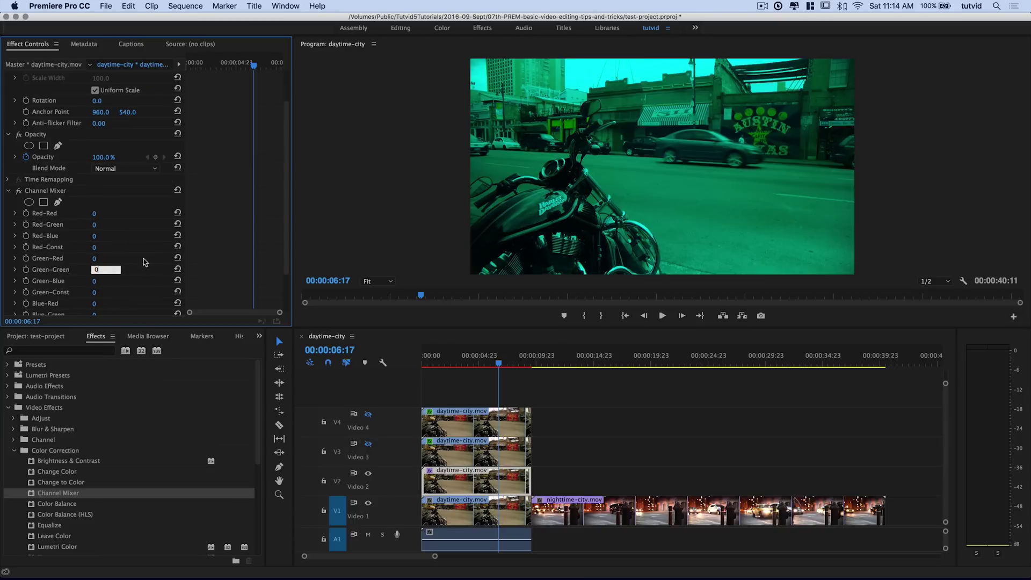
key(Tab)
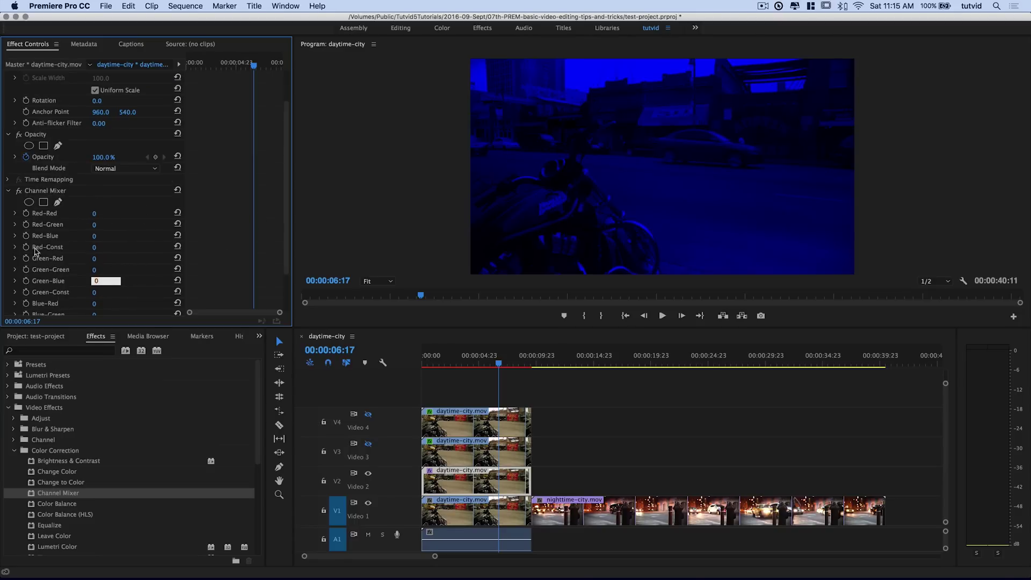
click(9, 192)
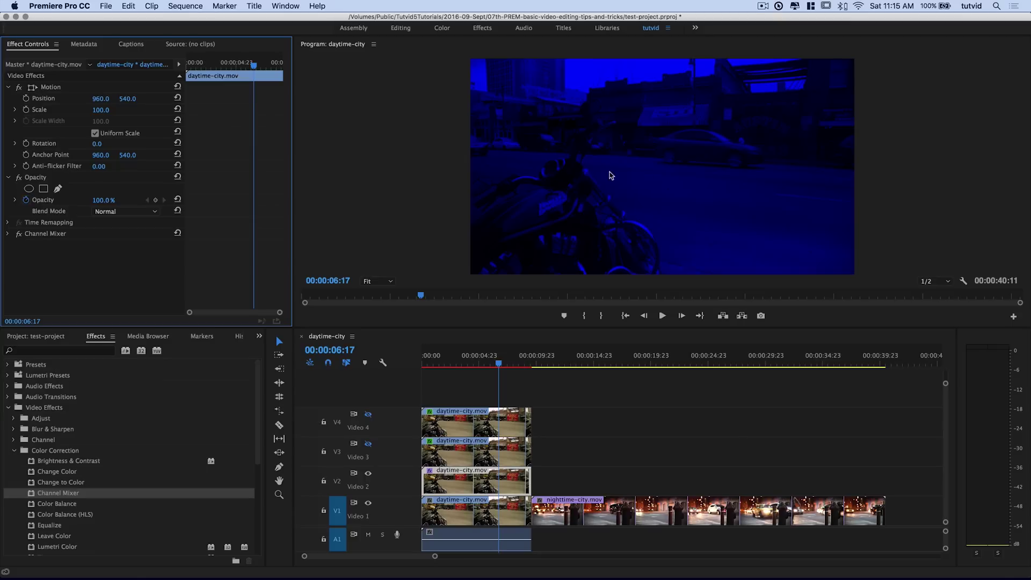
Step: Set the V2 clip's blend mode to Screen and turn tracks V3 and V4 back on
click(125, 212)
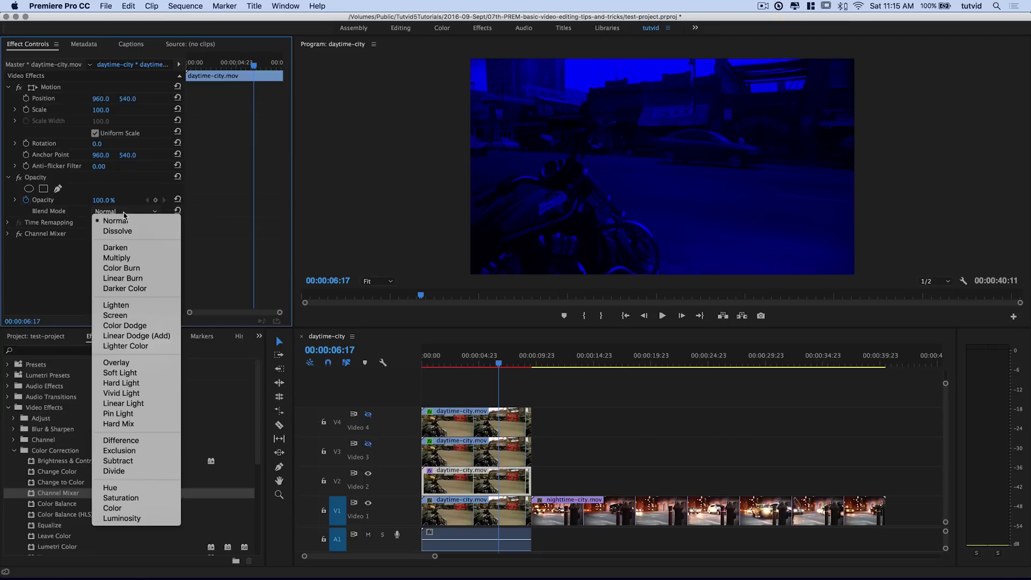
click(388, 319)
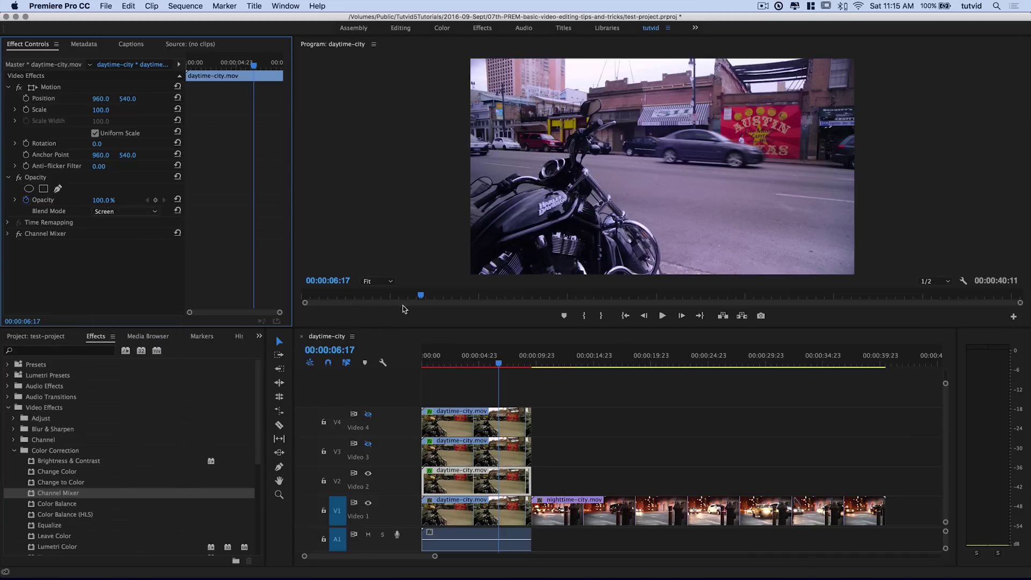
click(369, 445)
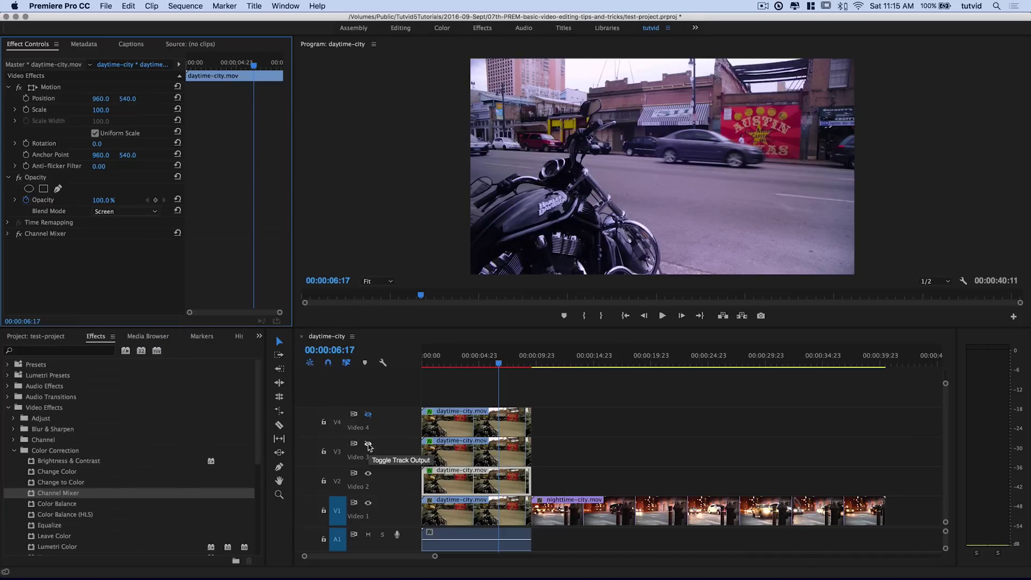
click(368, 414)
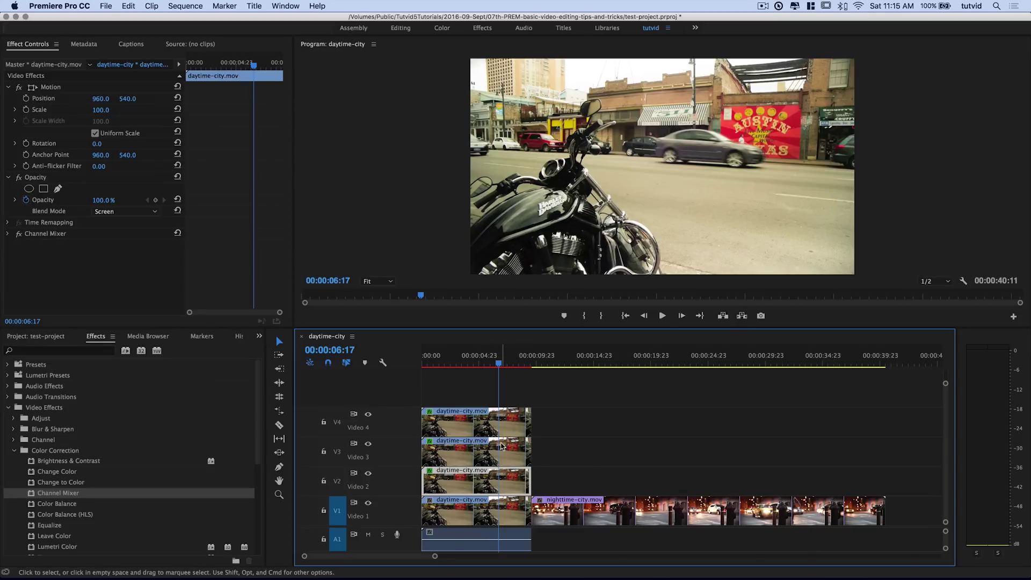
Step: Try offsetting the channels by moving the V4 clip to horizontal position 984 and the V3 clip to position 945, 549
click(492, 428)
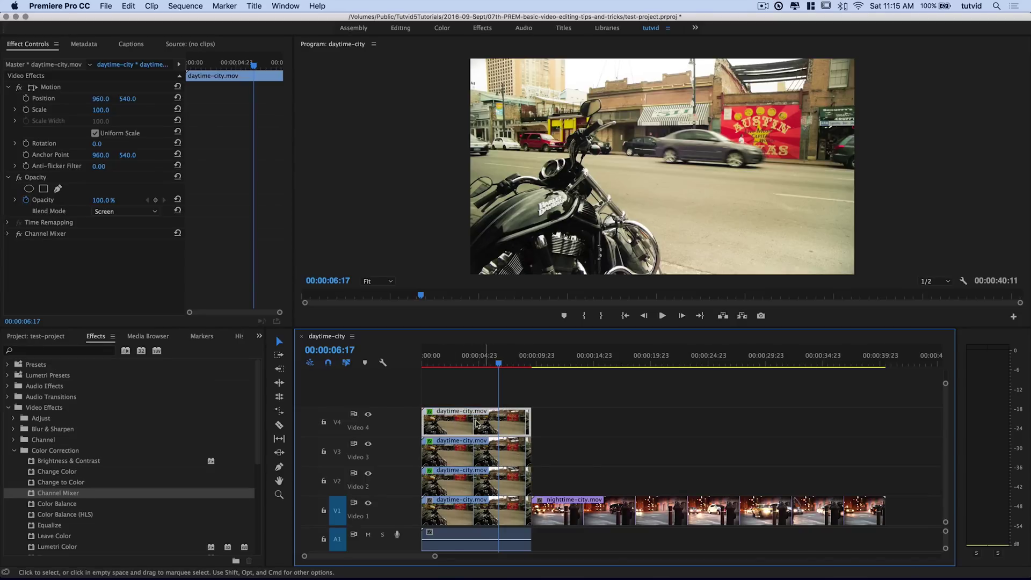
drag(105, 99, 397, 120)
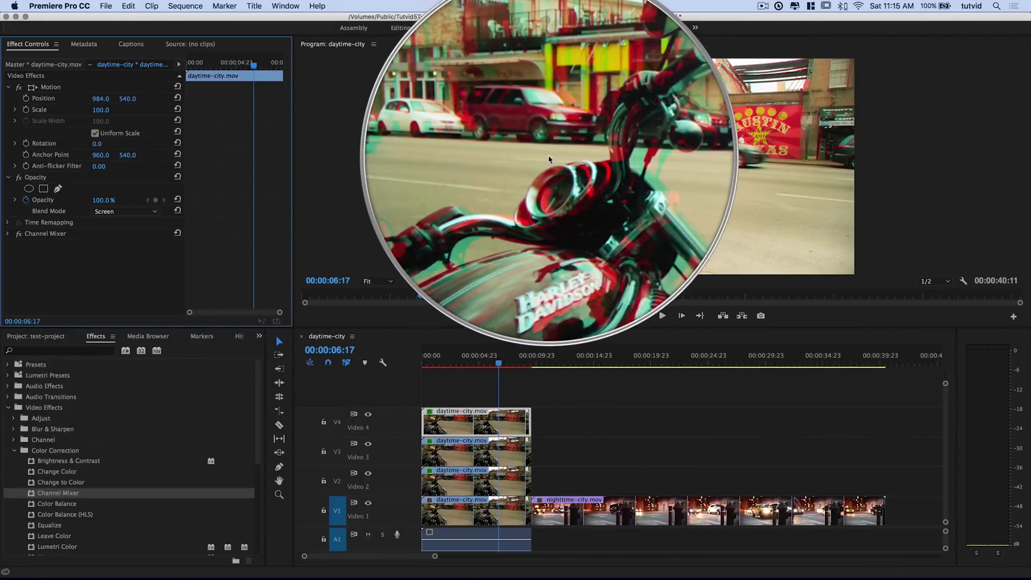
click(475, 450)
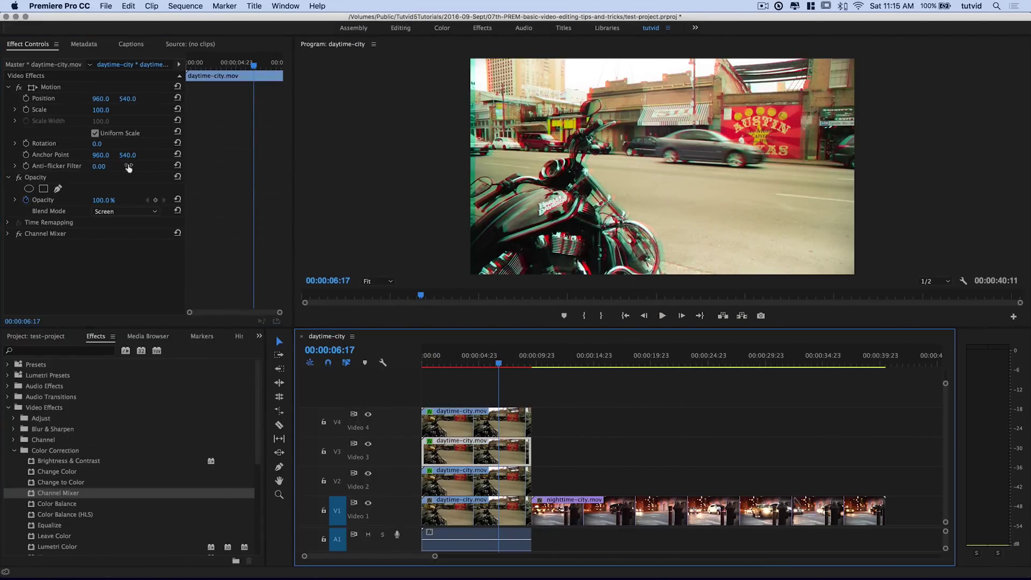
drag(101, 98, 93, 98)
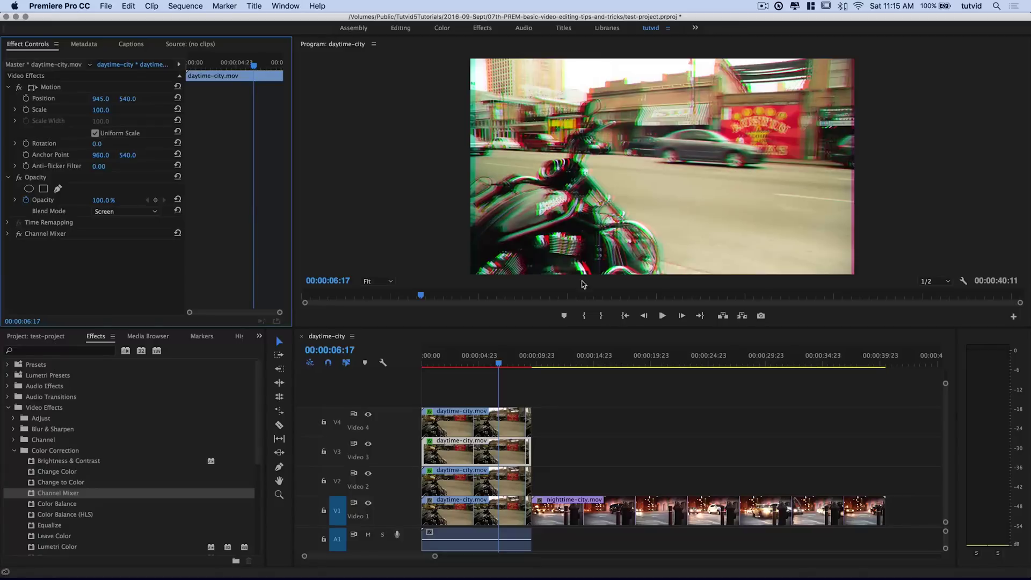
drag(127, 101, 718, 253)
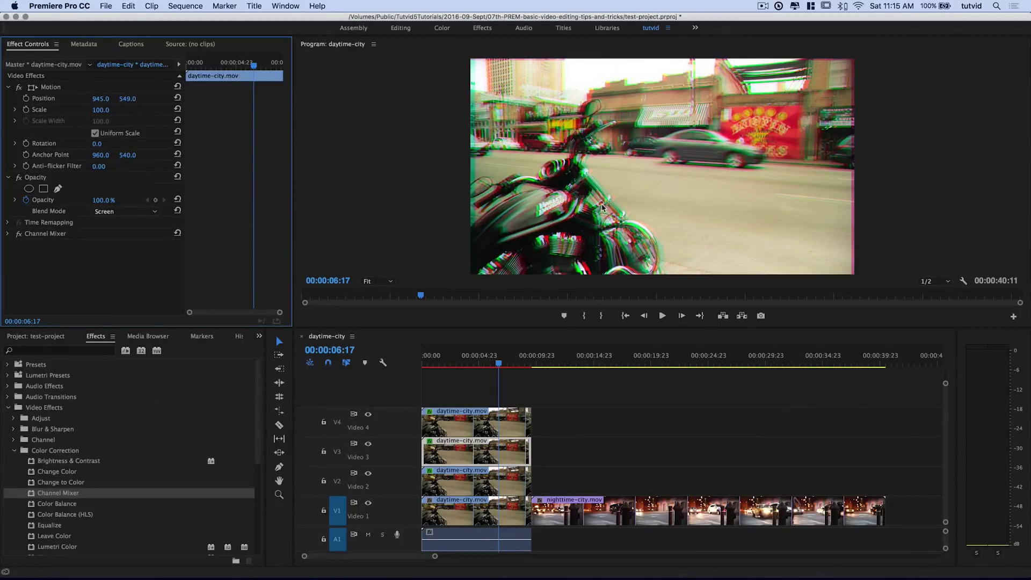
Step: Undo the position changes on the V4 and V3 clips
key(super+z)
key(super+z)
key(super+z)
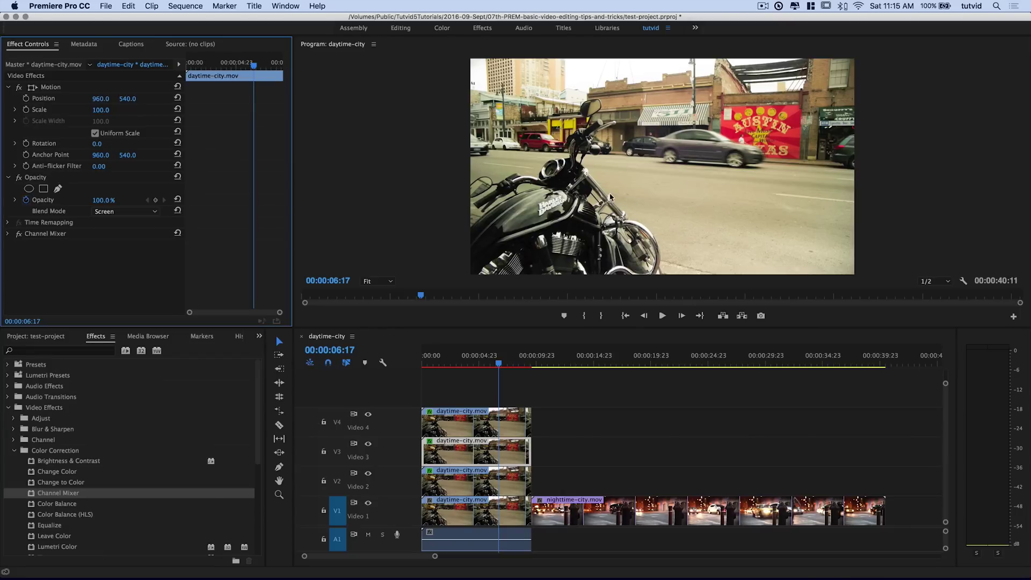
Step: Apply the Wave Warp effect from the Distort category to the daytime-city.mov clip on V4
click(14, 450)
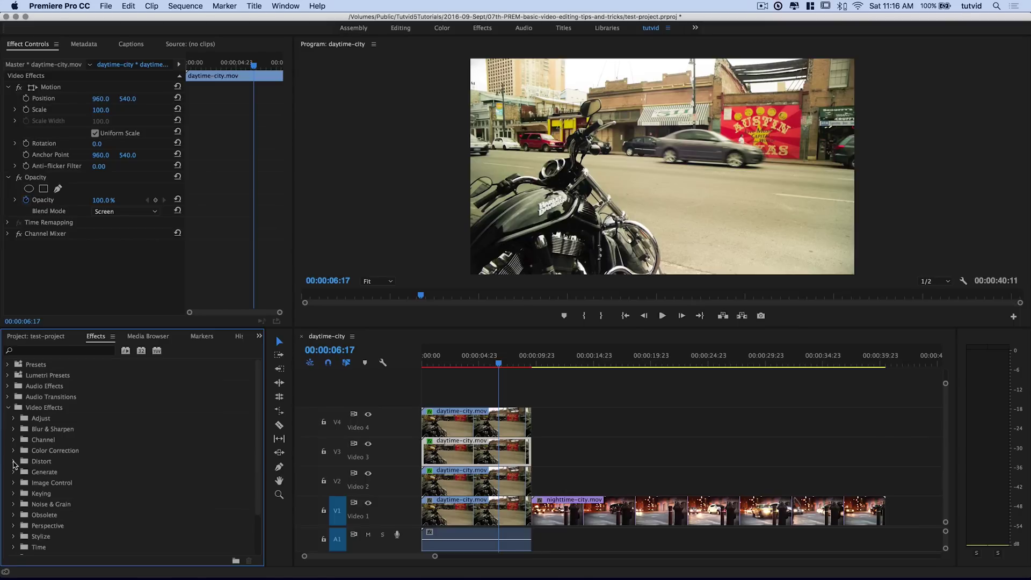
click(14, 462)
scroll(63, 476, down, 3)
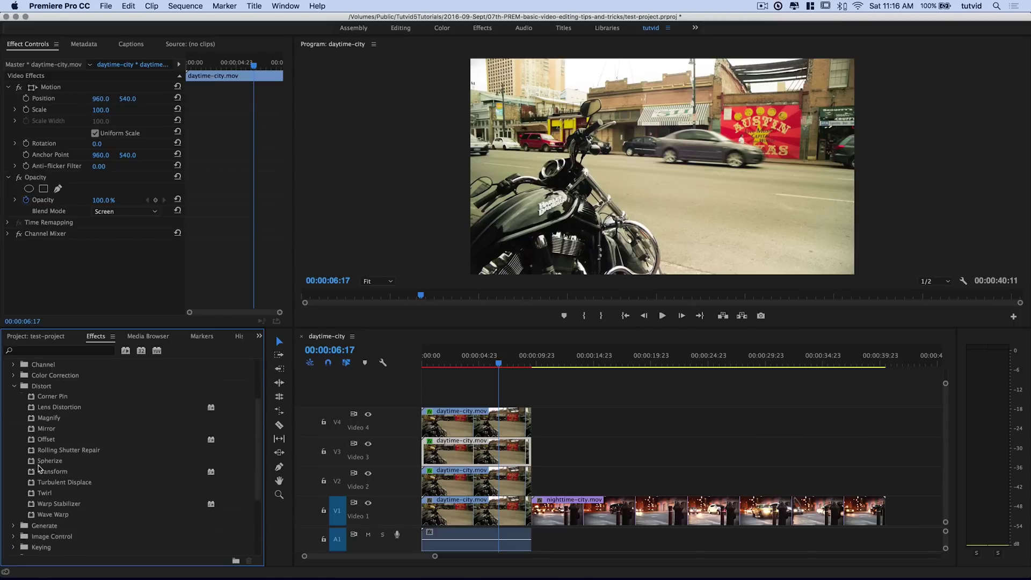
click(47, 495)
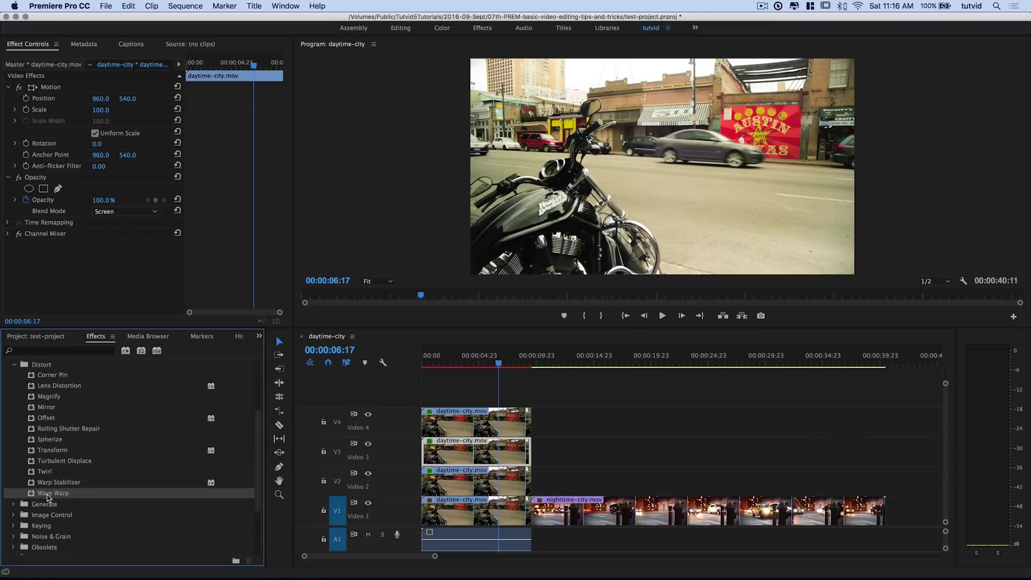
drag(51, 496, 471, 427)
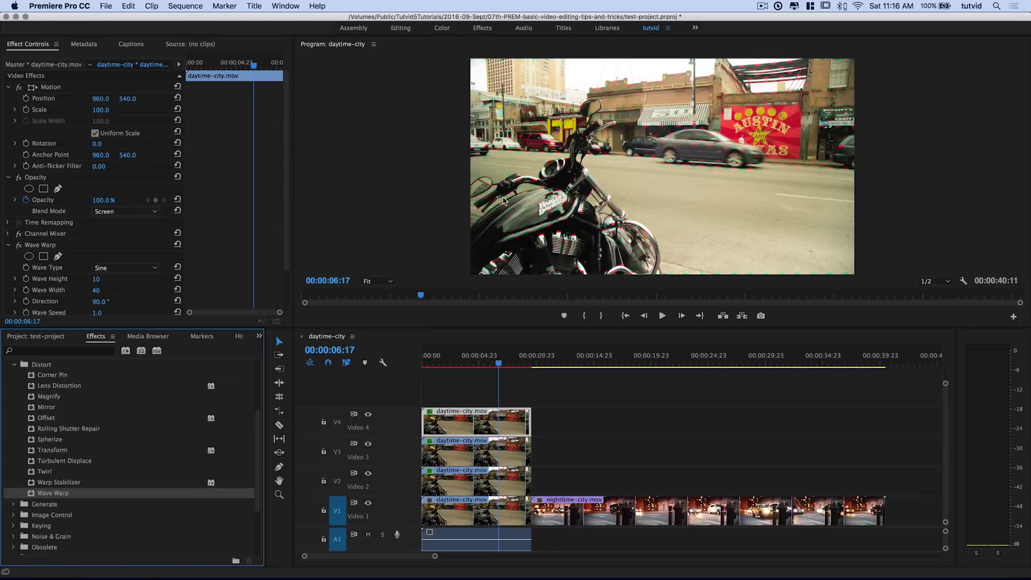
Step: Set the V4 clip's Wave Warp to Square wave type, Wave Height 100 and Wave Width 250
scroll(82, 220, down, 3)
click(112, 219)
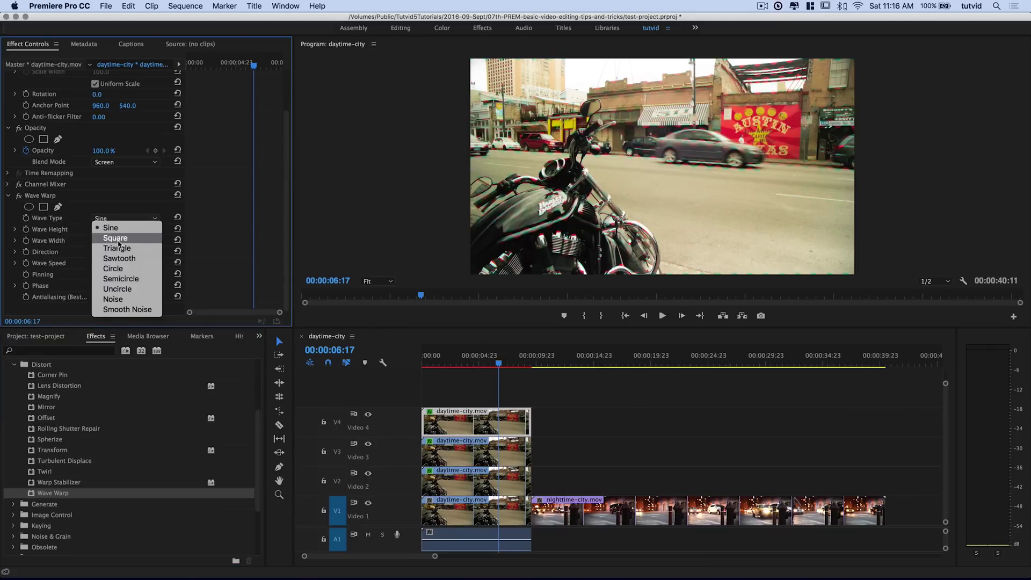
click(118, 241)
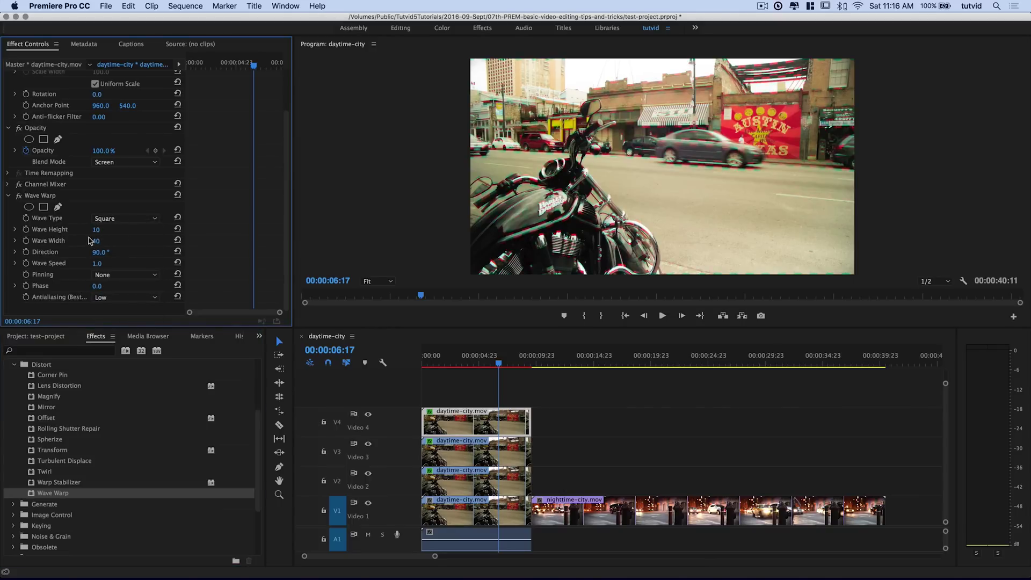
click(96, 230)
key(Tab)
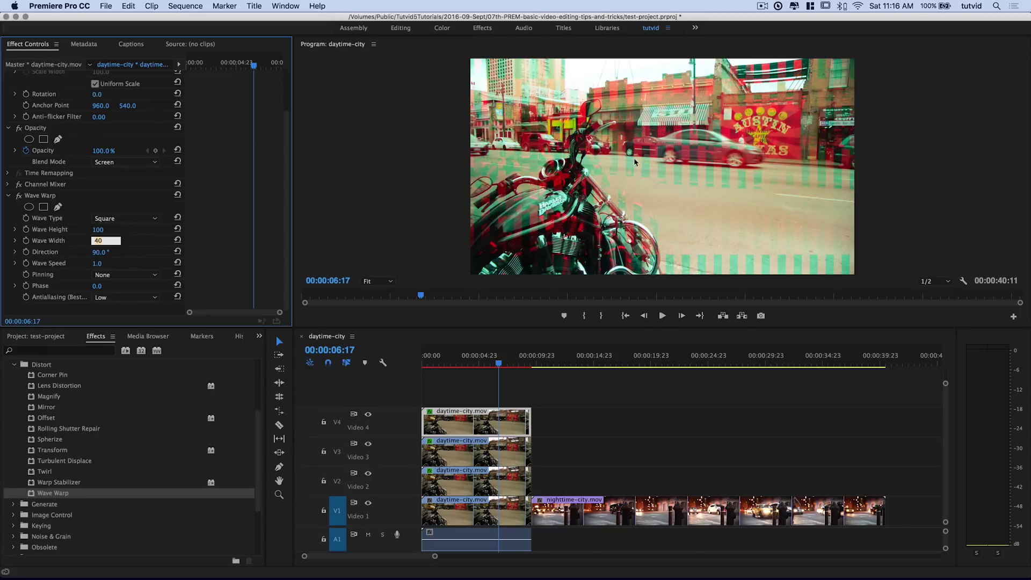
text(250)
key(Tab)
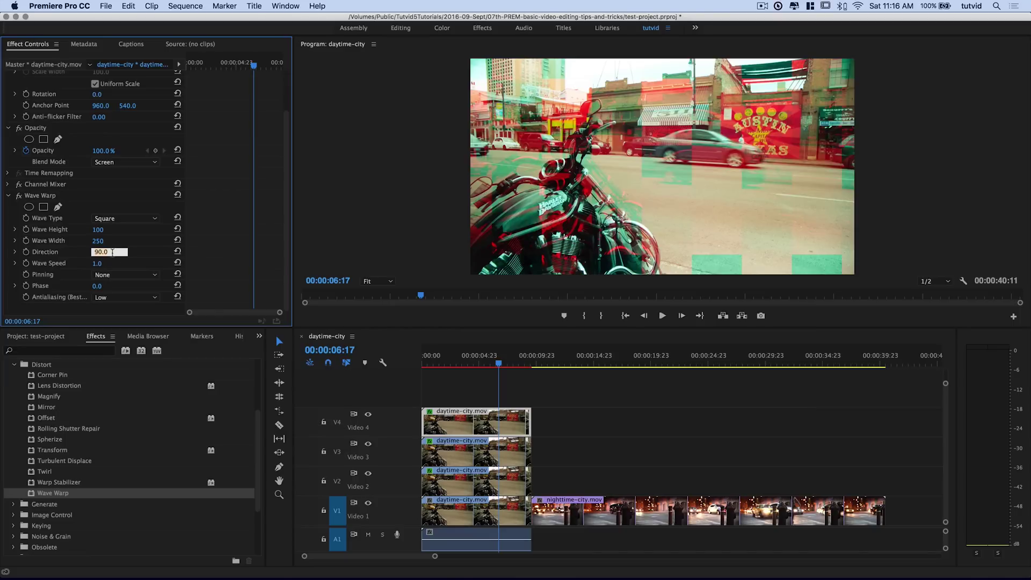
Step: Set the V4 clip's Wave Warp Direction to 0° and Wave Speed to 9
text(0)
key(Tab)
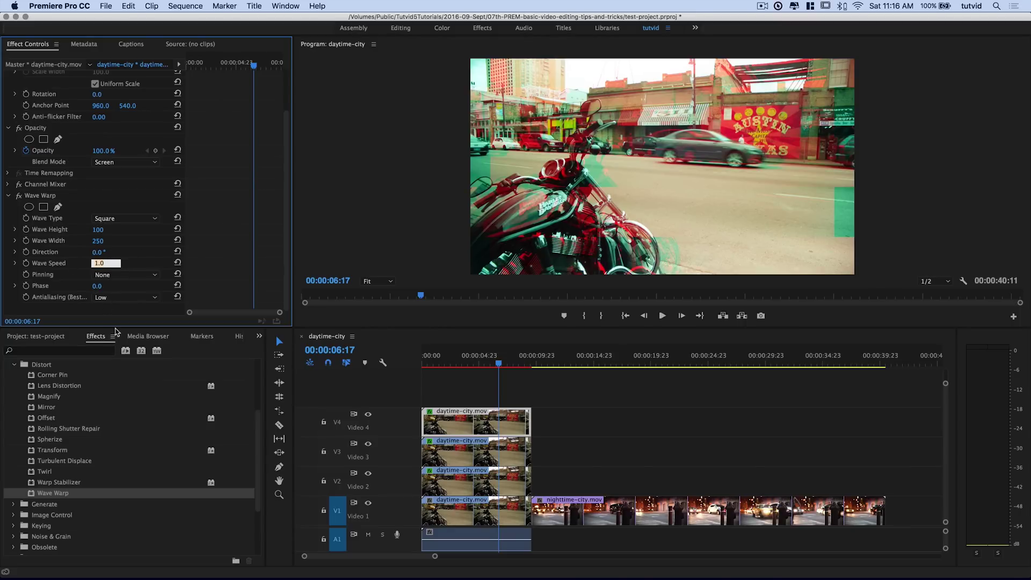
text(9)
key(Return)
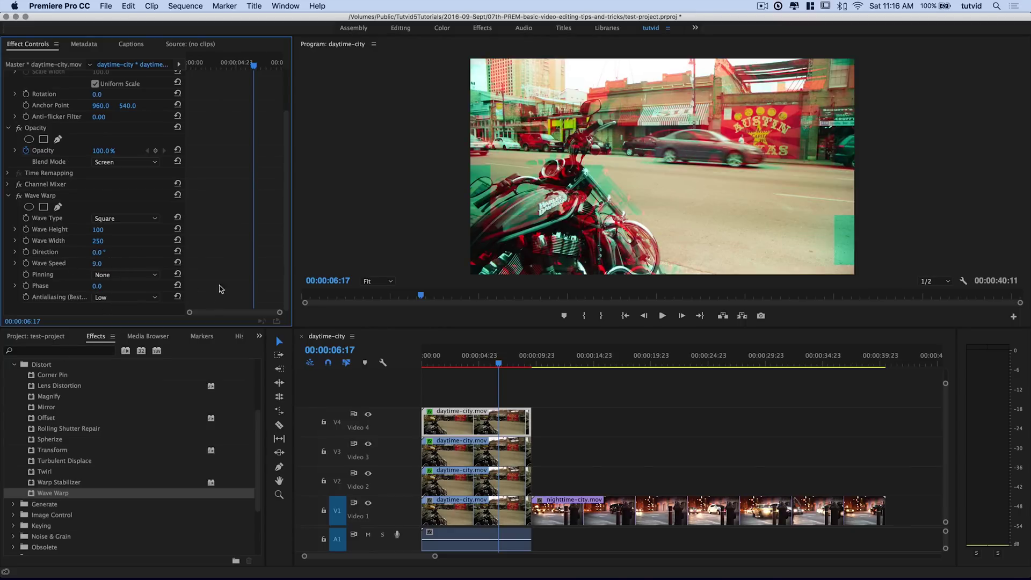
Step: Play back the sequence from near its start to preview the wave animation
click(449, 362)
drag(445, 362, 426, 363)
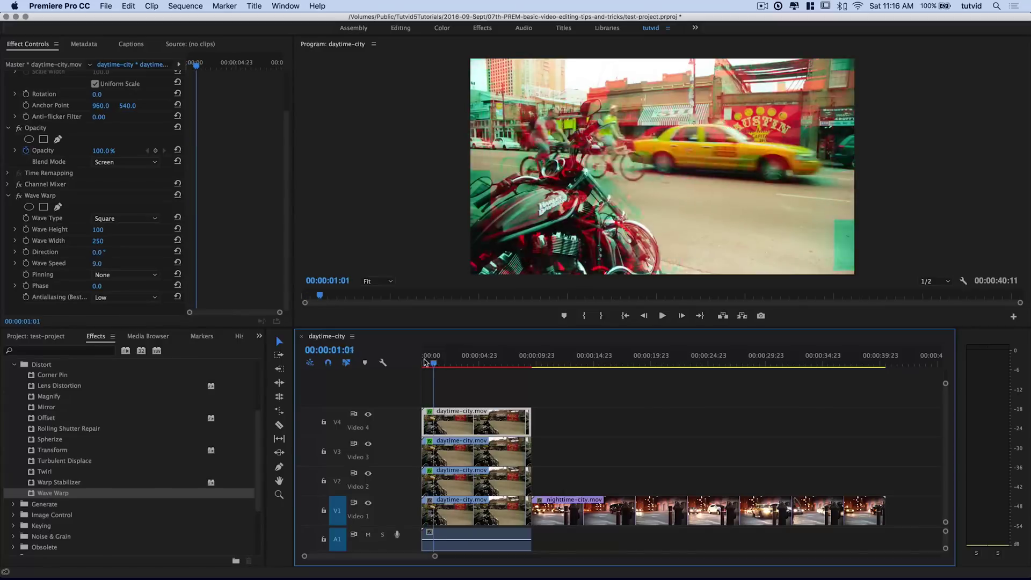
key(space)
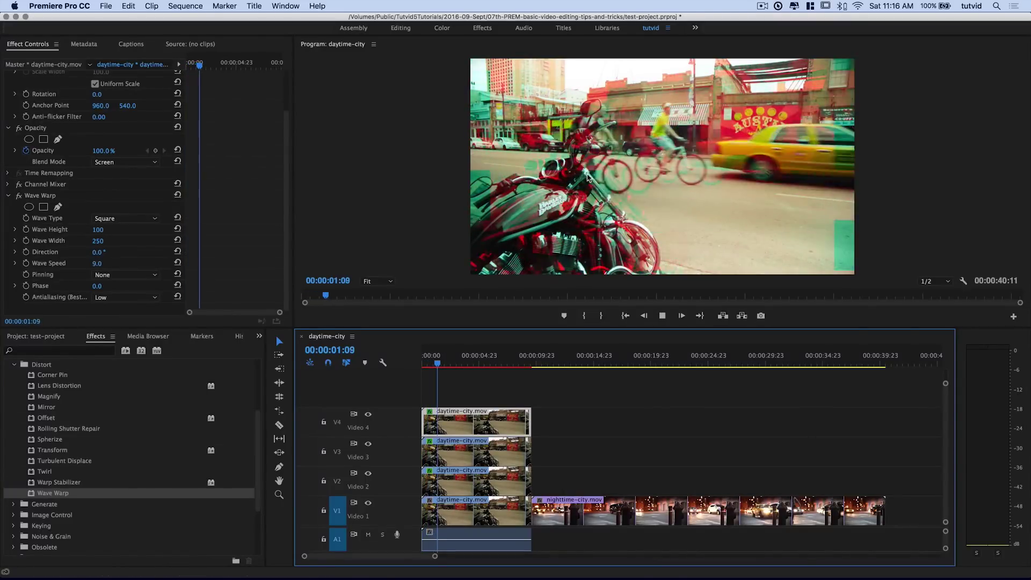
key(space)
Step: Set the V4 clip's Wave Speed to 5 and play the sequence from the beginning
click(97, 264)
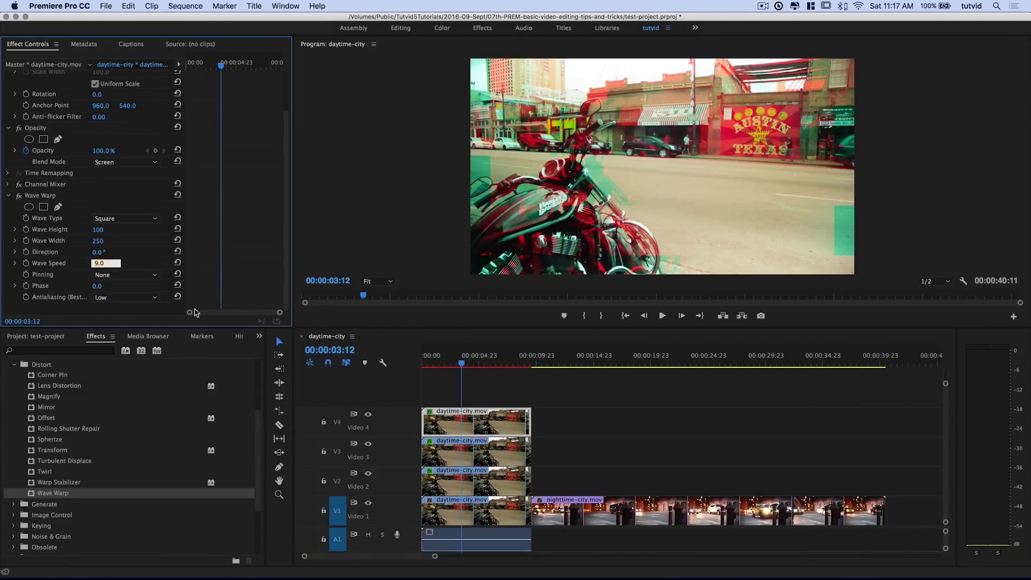
text(5)
key(Return)
click(384, 376)
key(Home)
key(space)
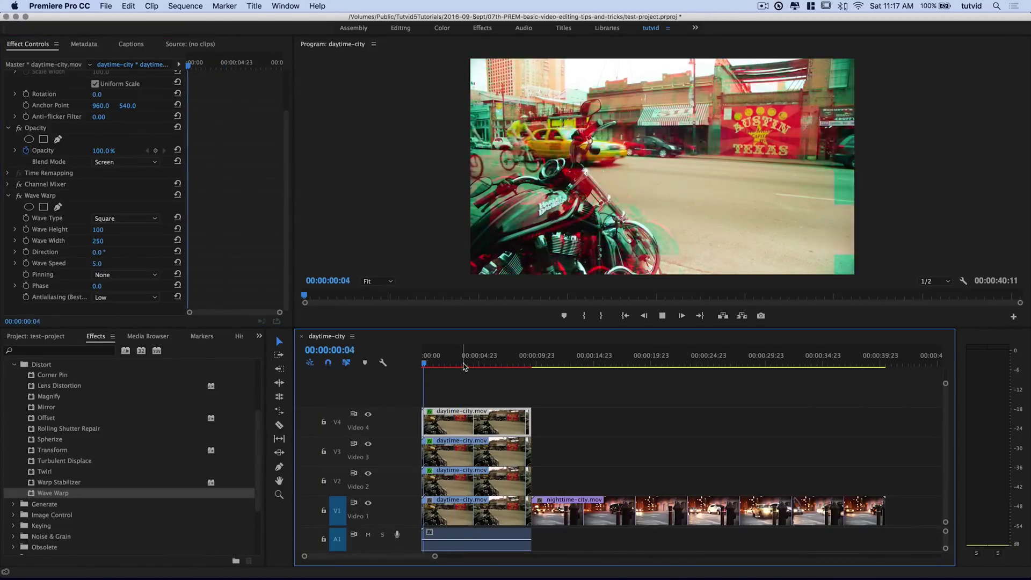
Step: Set the V4 clip's Wave Speed to 3 and preview the sequence from the beginning
click(98, 263)
text(3)
key(Return)
click(443, 370)
key(Home)
key(space)
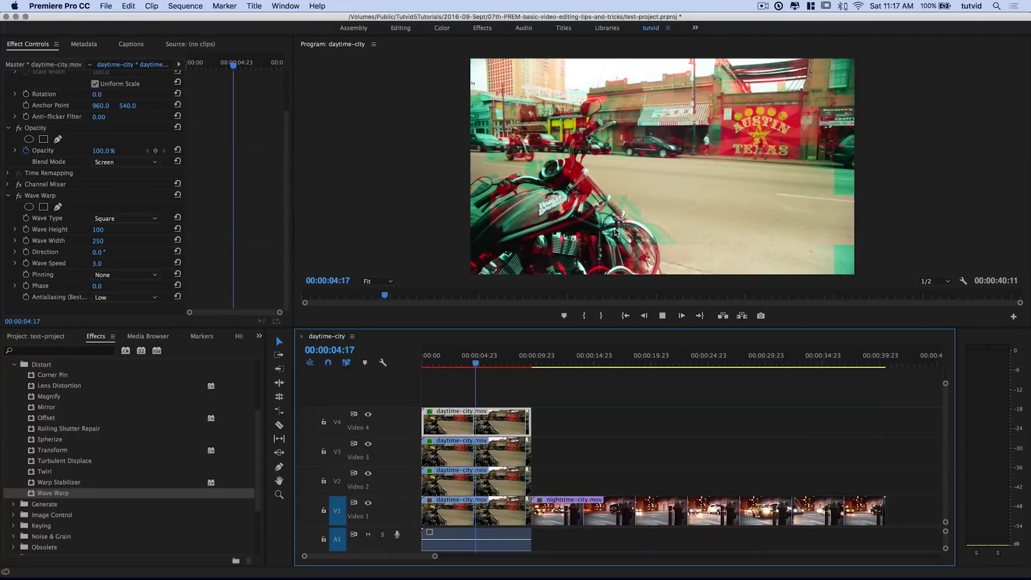
key(space)
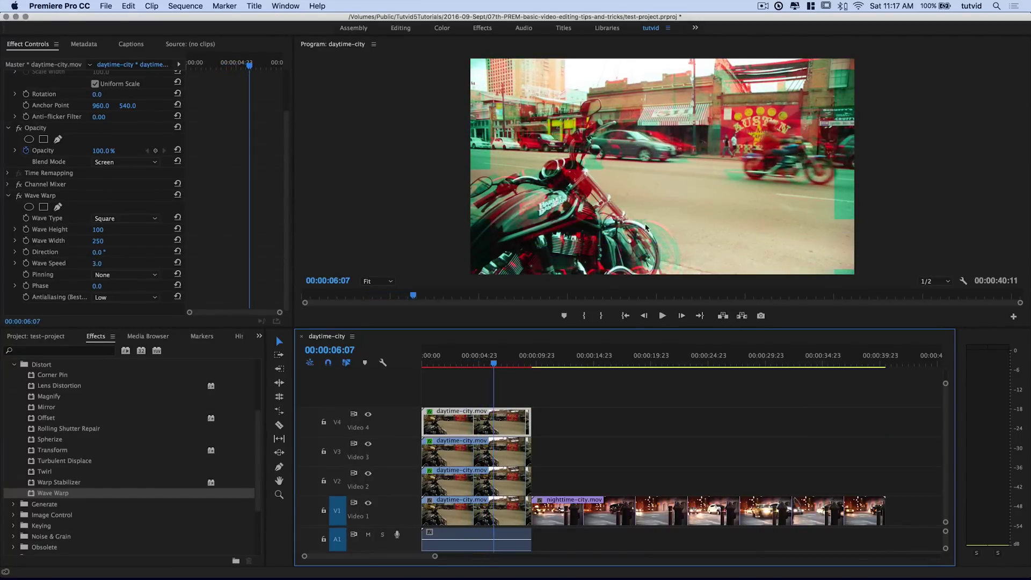
Step: Return the playhead to the start of the sequence and collapse the V4 clip's Wave Warp settings
key(j)
key(j)
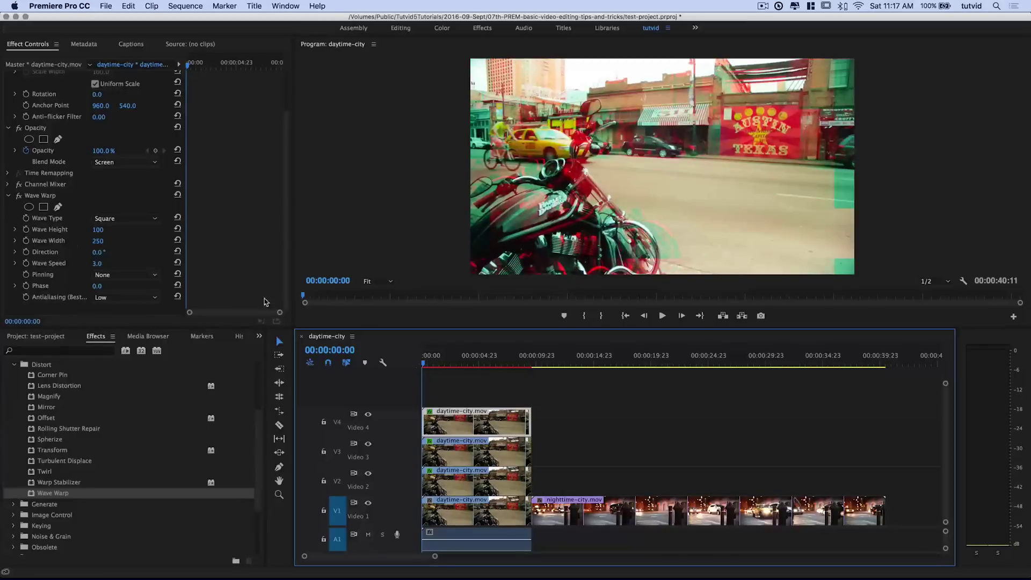
click(7, 197)
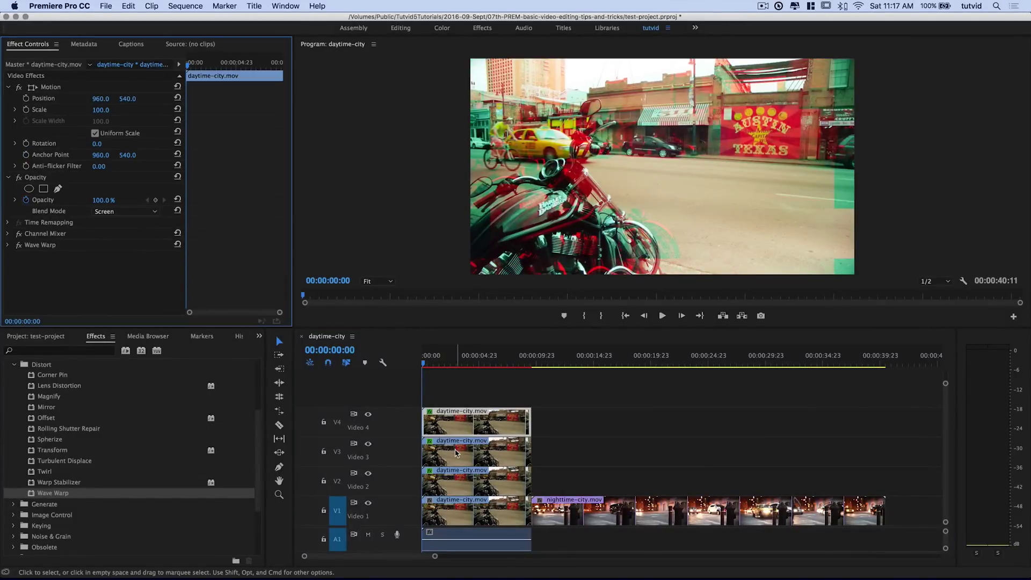
Step: Apply Wave Warp to the daytime-city.mov clip on V3 and set its wave type to Square
click(455, 451)
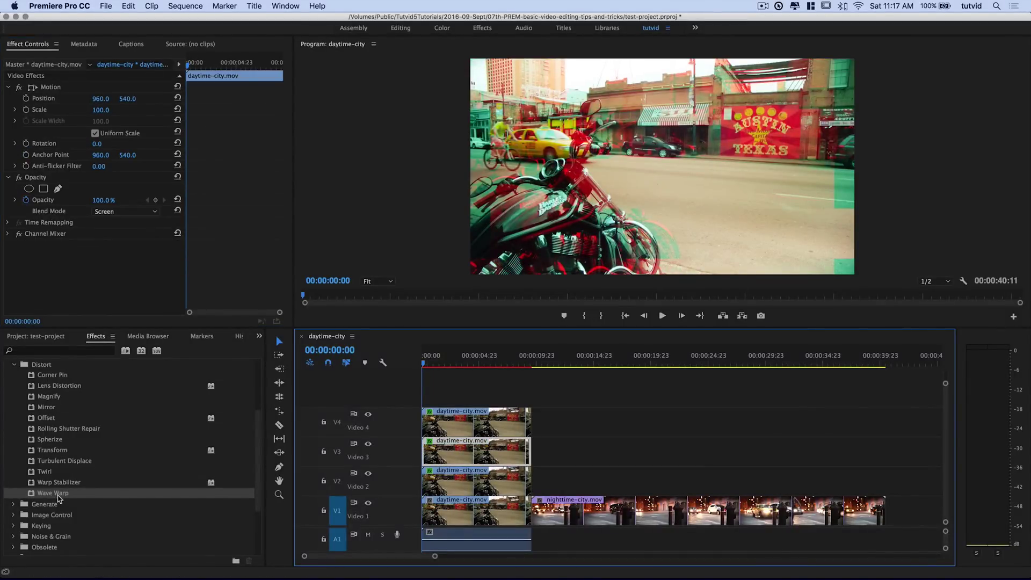
drag(55, 493, 430, 454)
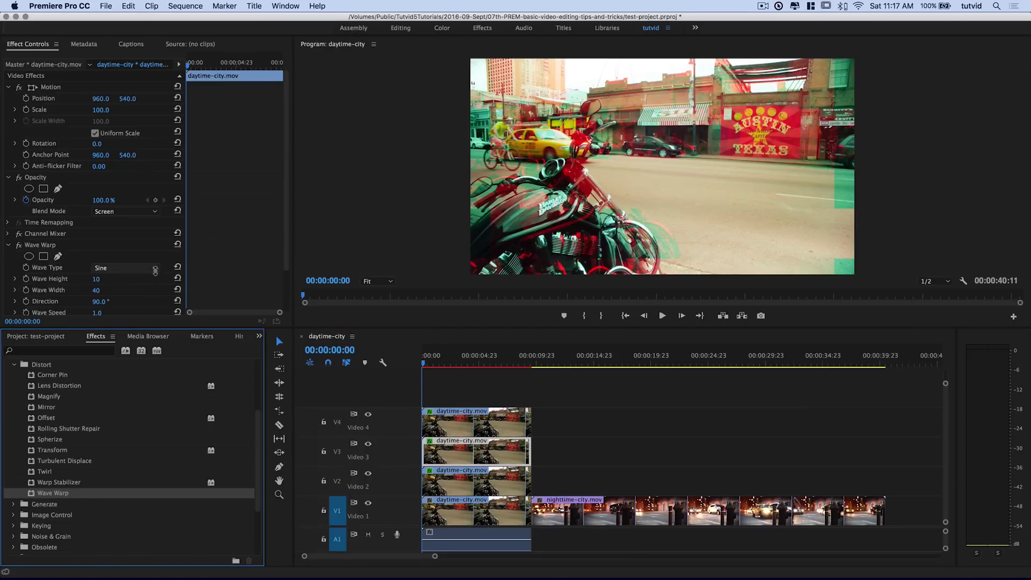
click(134, 273)
click(127, 288)
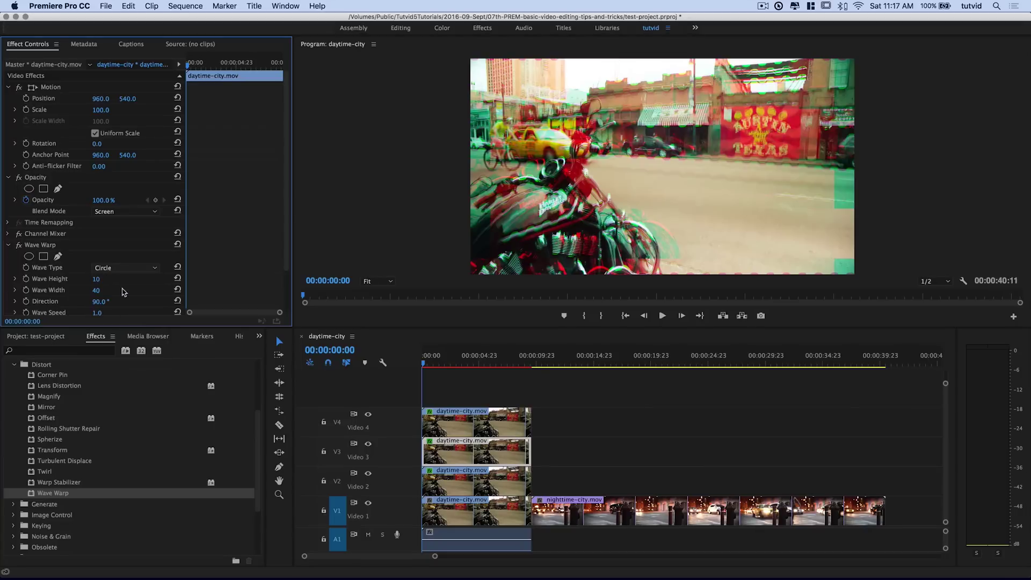
Step: Set the V3 clip's Wave Warp to Wave Height 200, Wave Width 125 and Direction 0°
click(96, 278)
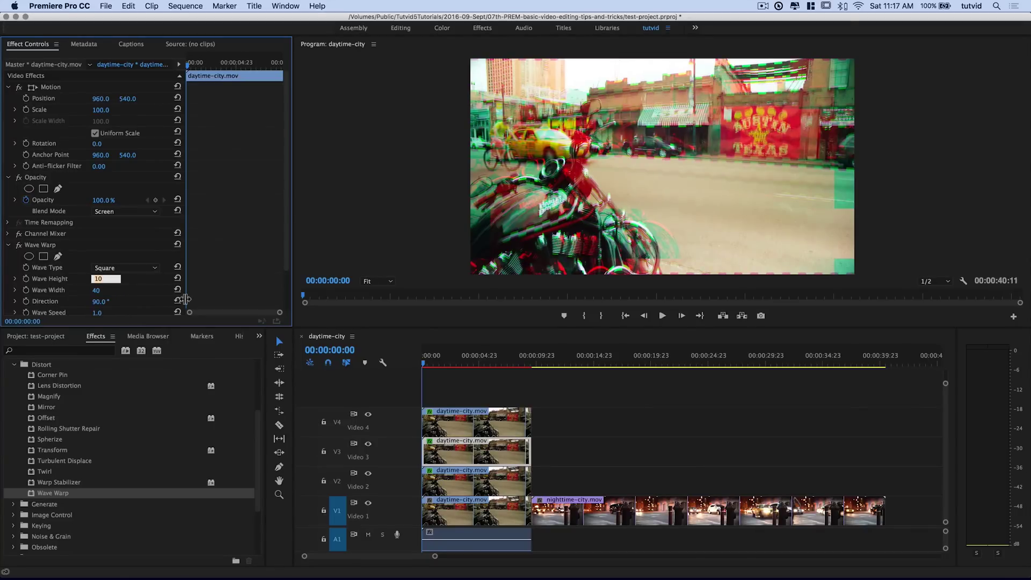
text(200)
key(Tab)
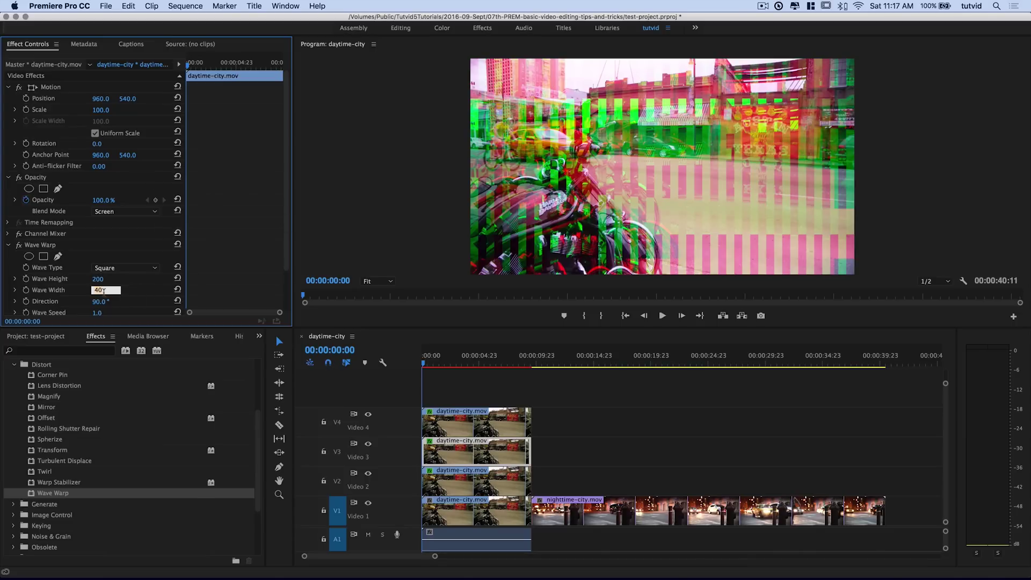
text(125)
key(Tab)
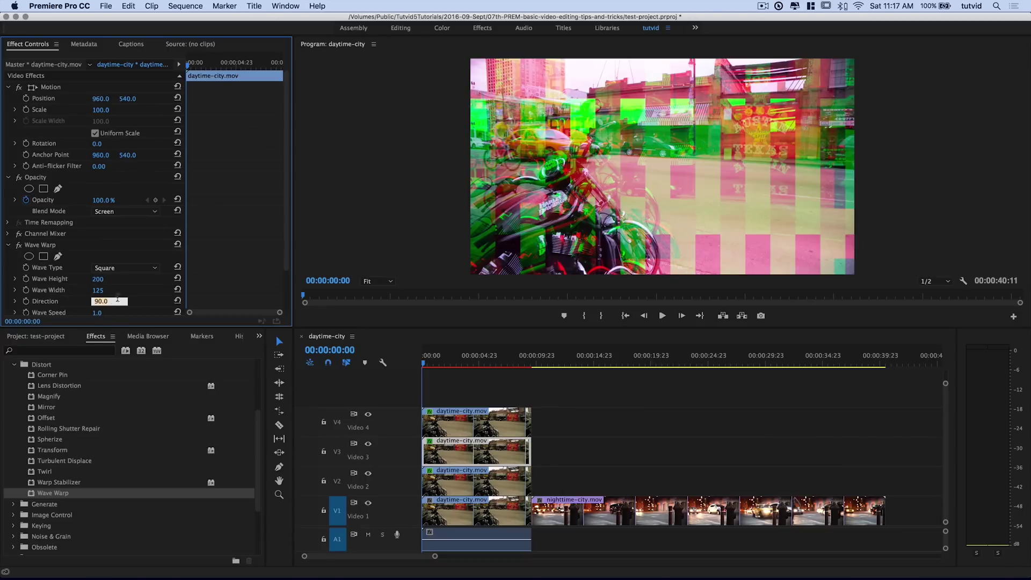
text(0)
key(Tab)
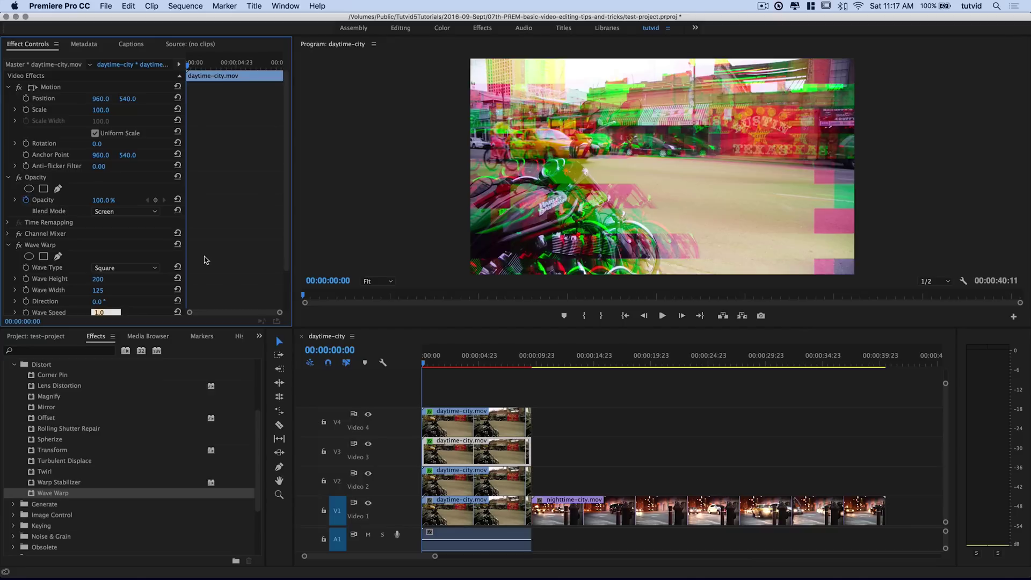
Step: Set the V3 clip's Wave Speed to 2 and preview the sequence from the beginning
scroll(284, 236, down, 3)
click(100, 263)
text(2)
key(Return)
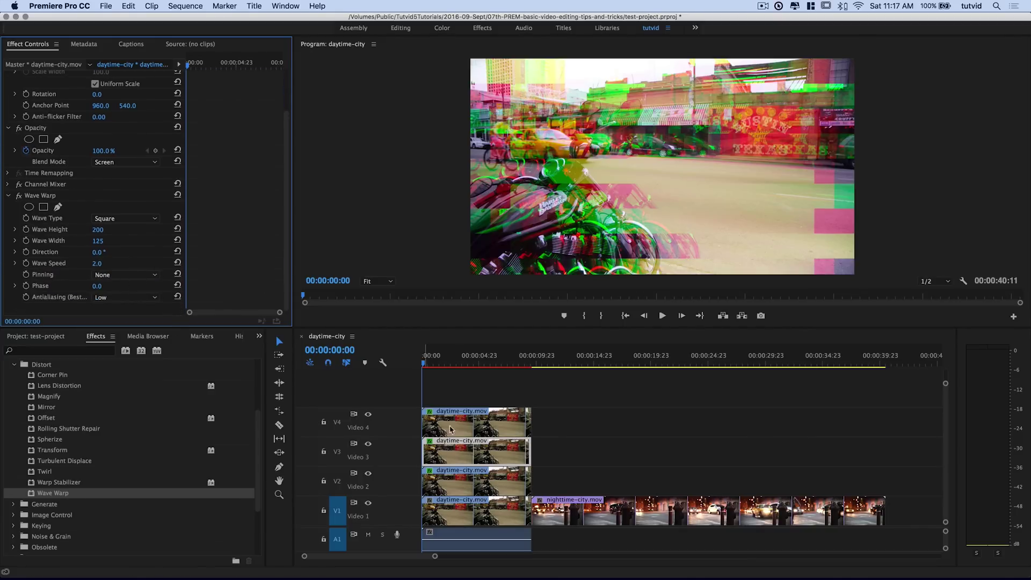
click(432, 375)
key(space)
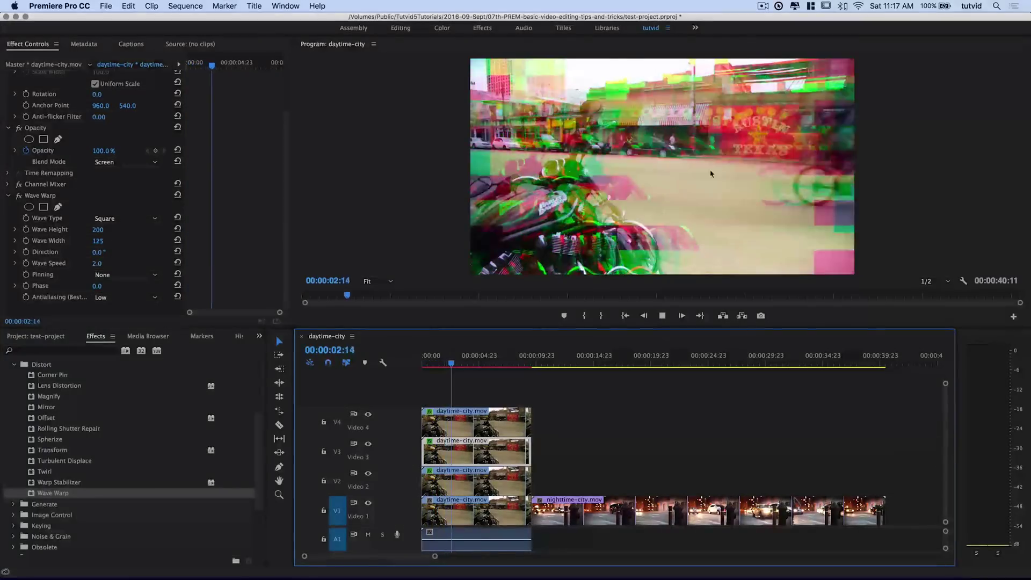
key(space)
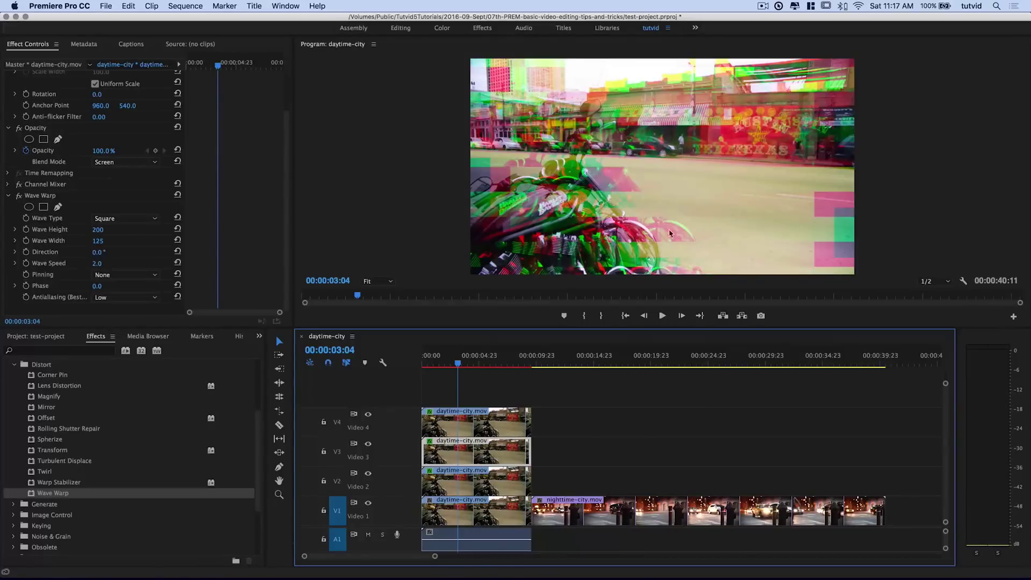
Step: Apply Wave Warp to the daytime-city.mov clip on V2 and set its wave type to Square
click(459, 487)
drag(49, 493, 431, 487)
click(134, 268)
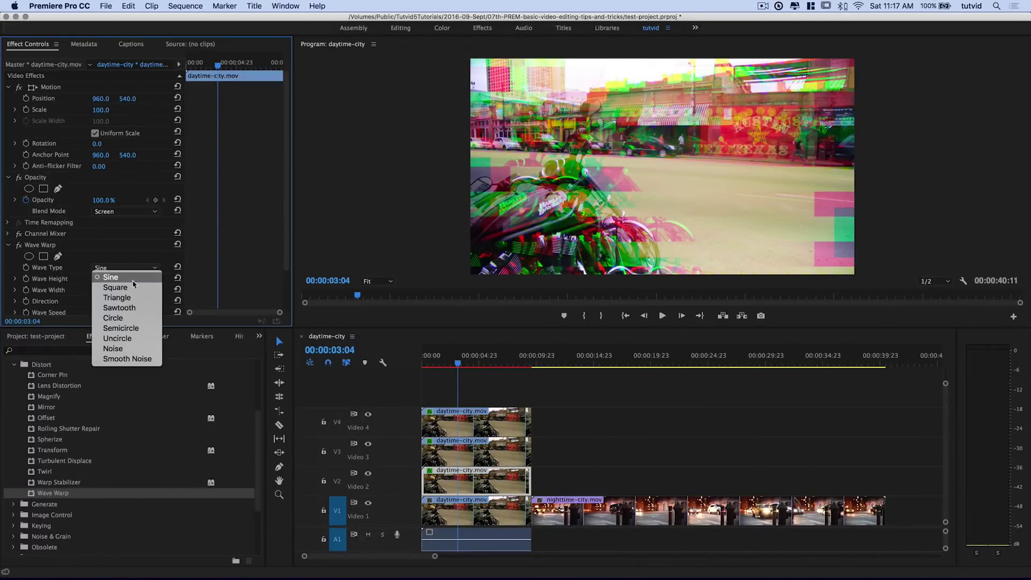
click(132, 287)
Step: Set the V2 clip's Wave Warp to Wave Height 90, Wave Width 175, Direction 0°, Wave Speed 8 and Pinning All Edges
click(99, 278)
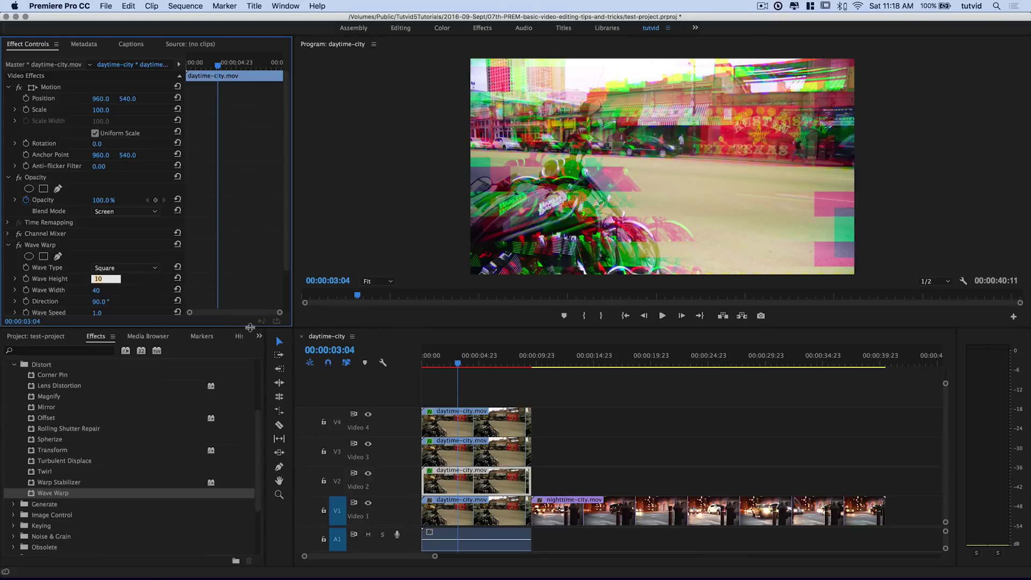
key(Tab)
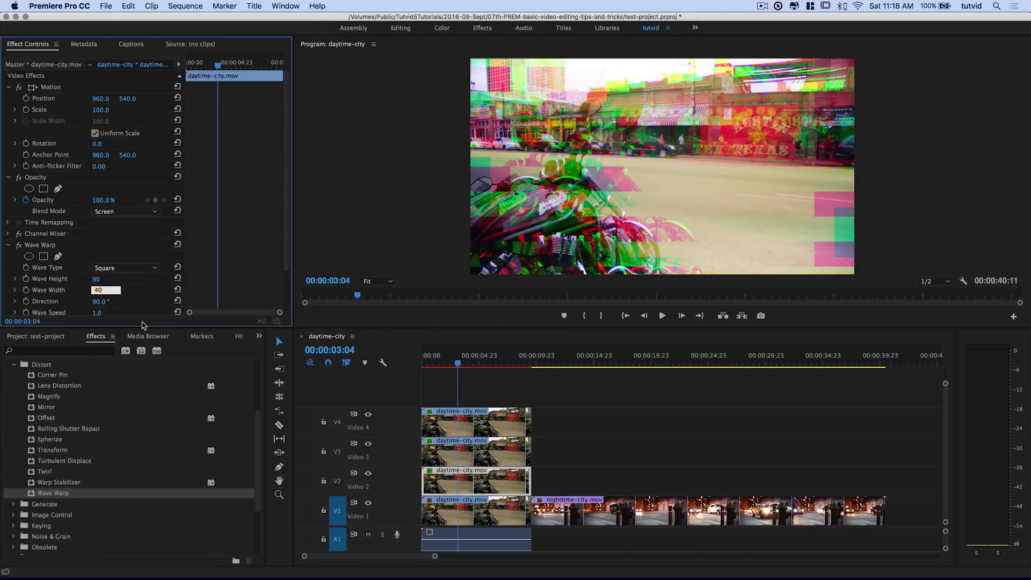
text(175)
key(Tab)
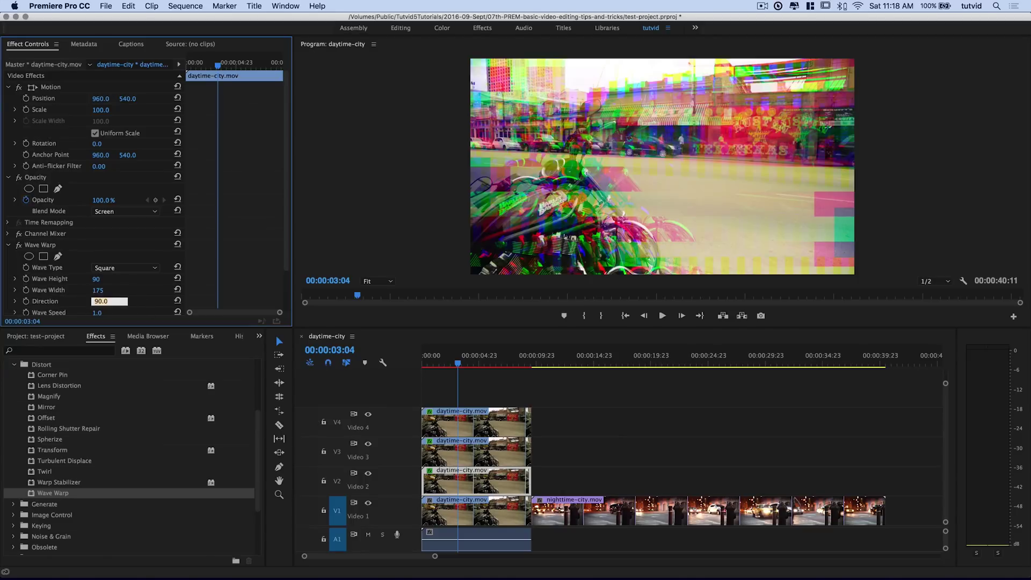
text(0)
key(Tab)
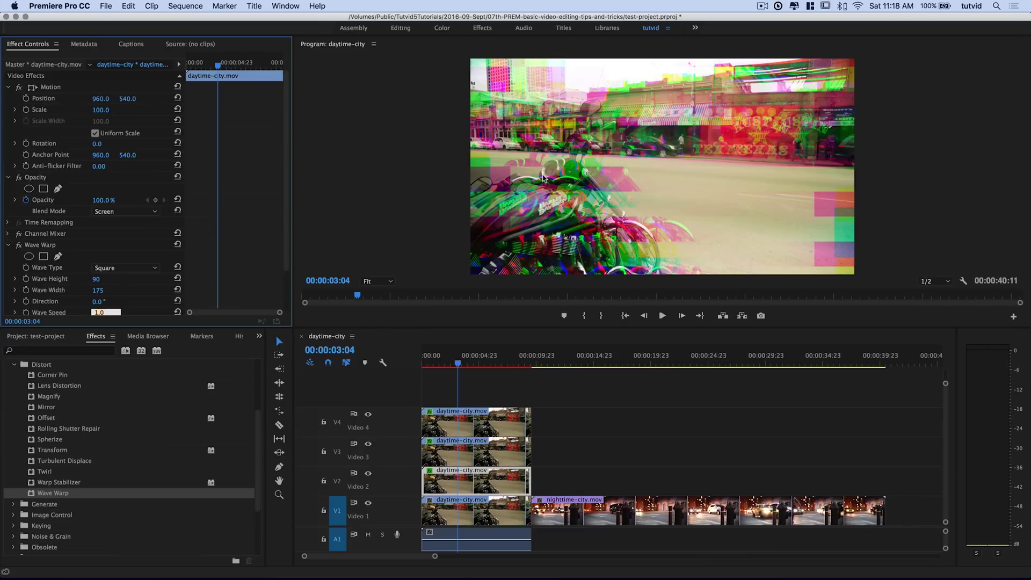
scroll(150, 308, down, 2)
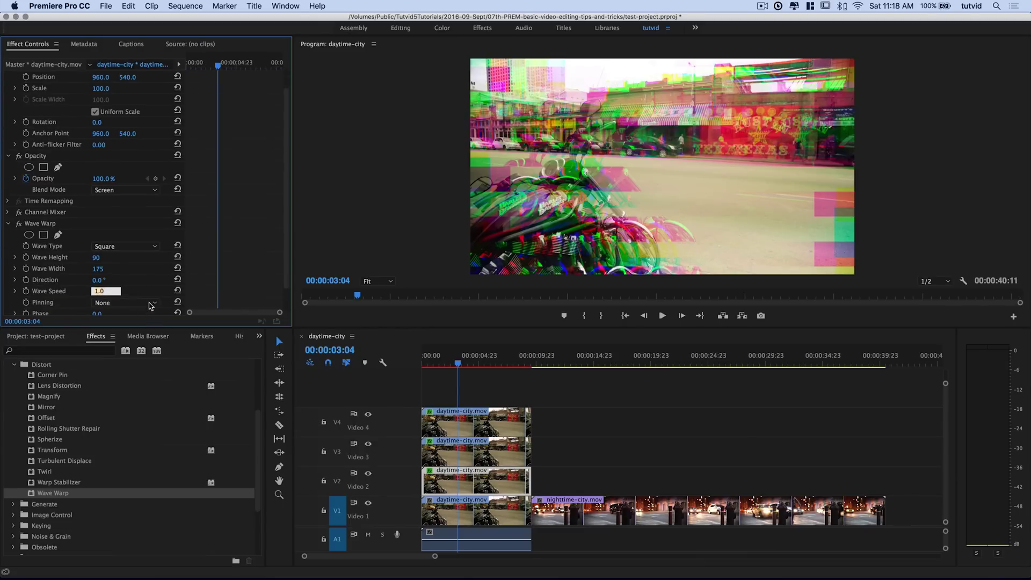
text(8)
key(Return)
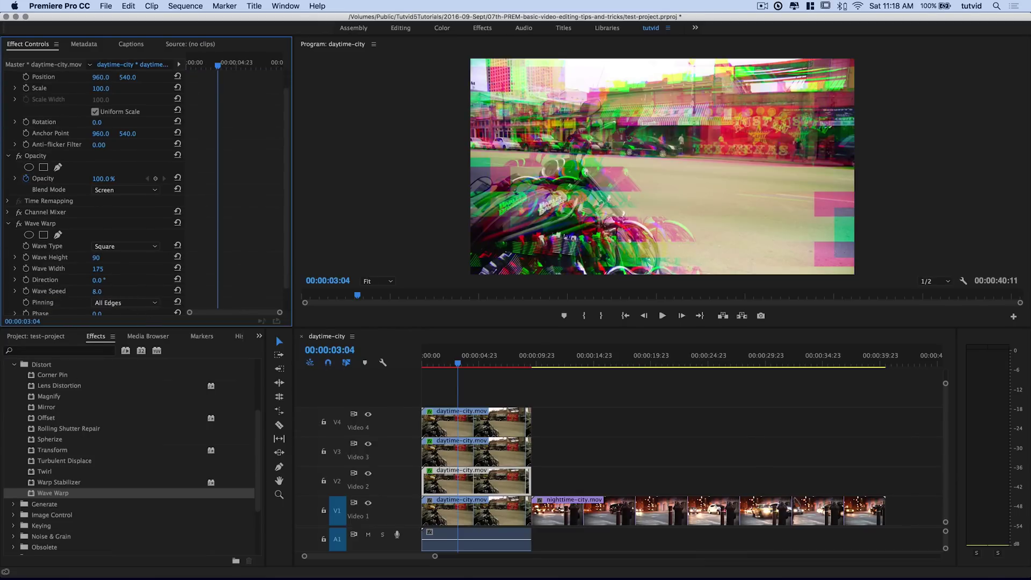
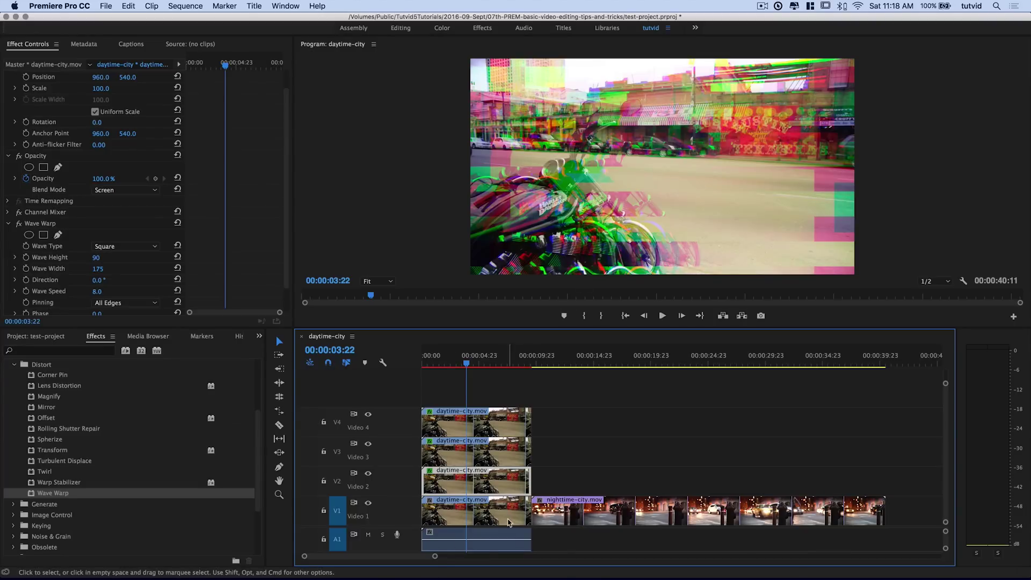
Step: Apply the Mosaic stylize effect to the daytime-city.mov clip on V4
scroll(129, 397, up, 2)
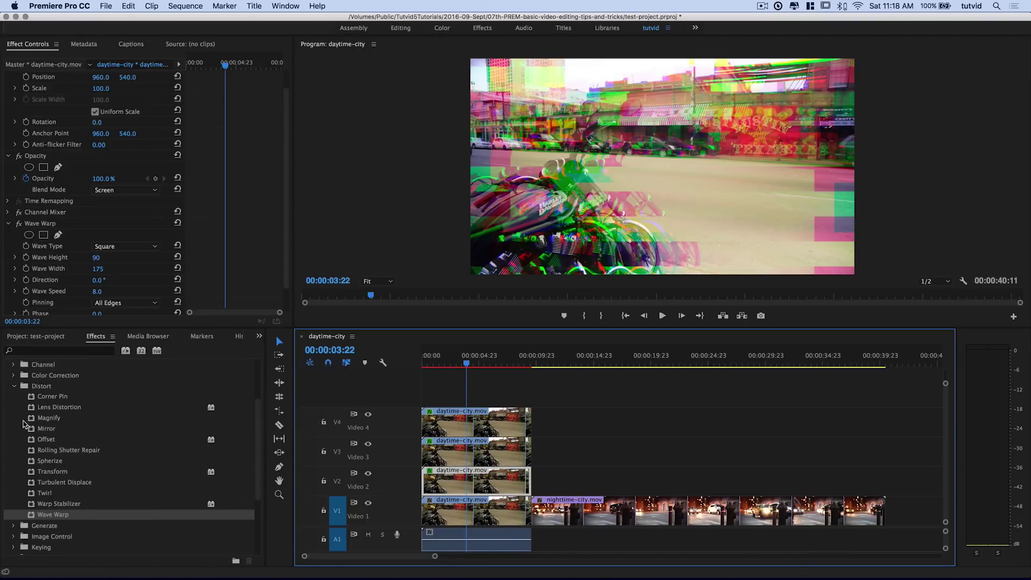
click(14, 386)
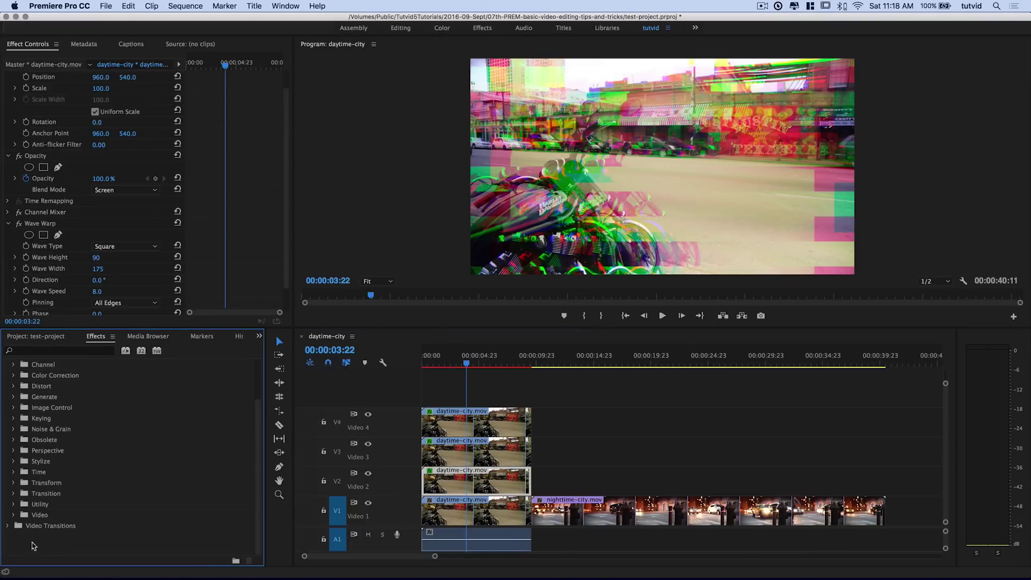
click(13, 461)
scroll(48, 475, down, 3)
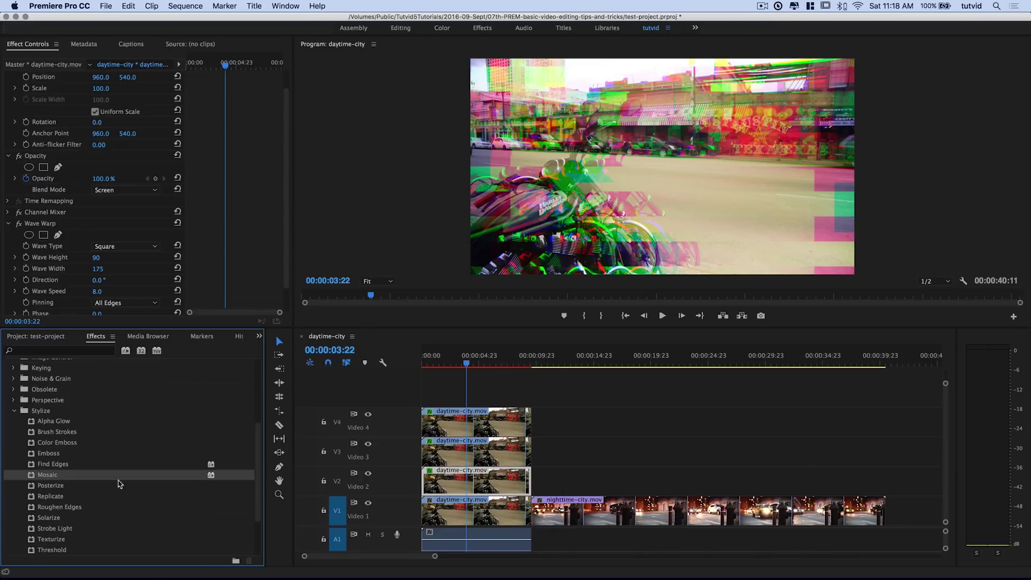
drag(47, 475, 472, 422)
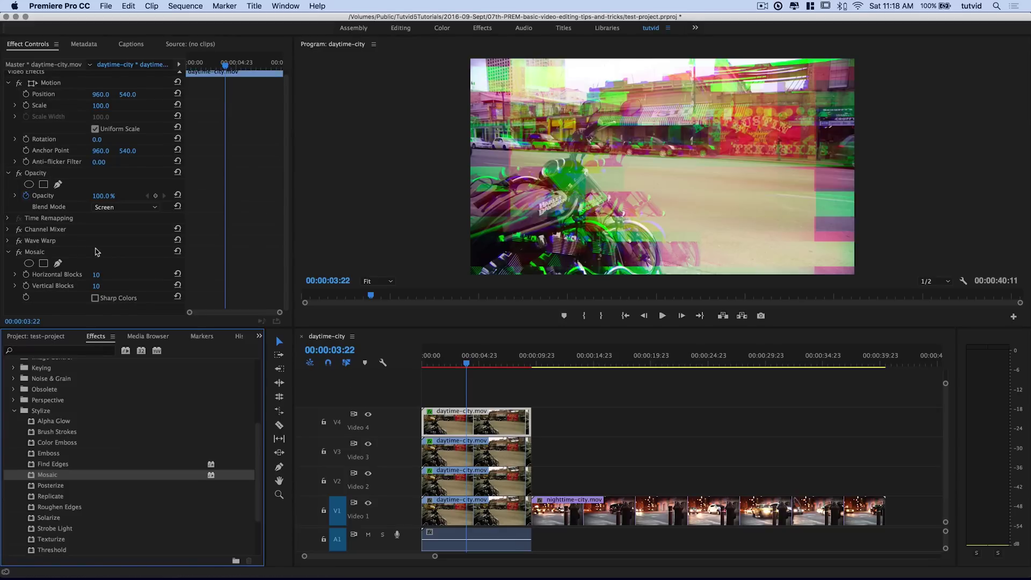
Step: Set the V4 clip's Mosaic to 100 horizontal and 100 vertical blocks with Sharp Colors enabled, and save the project
click(97, 275)
text(1)
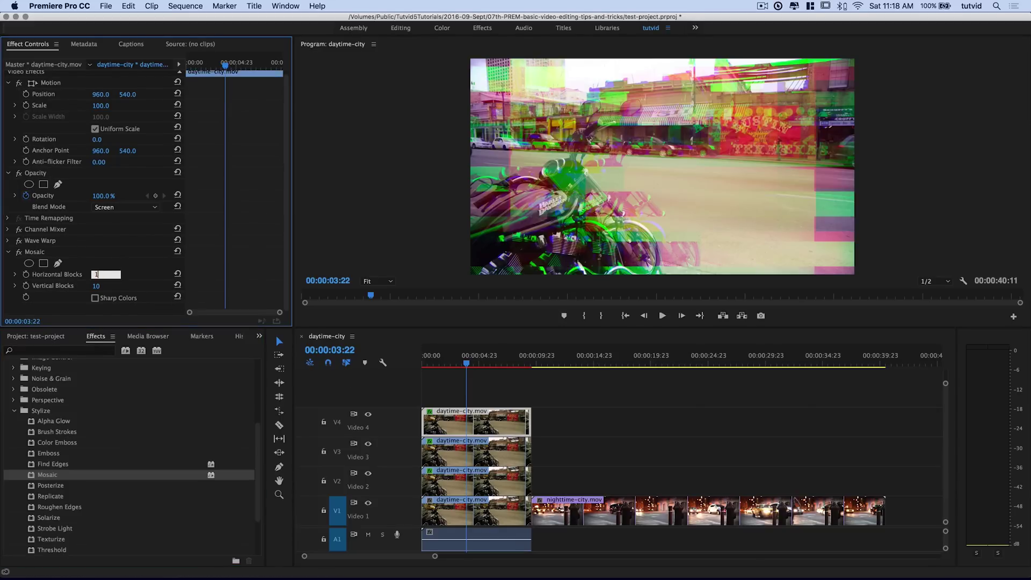
text(00)
key(Tab)
key(Return)
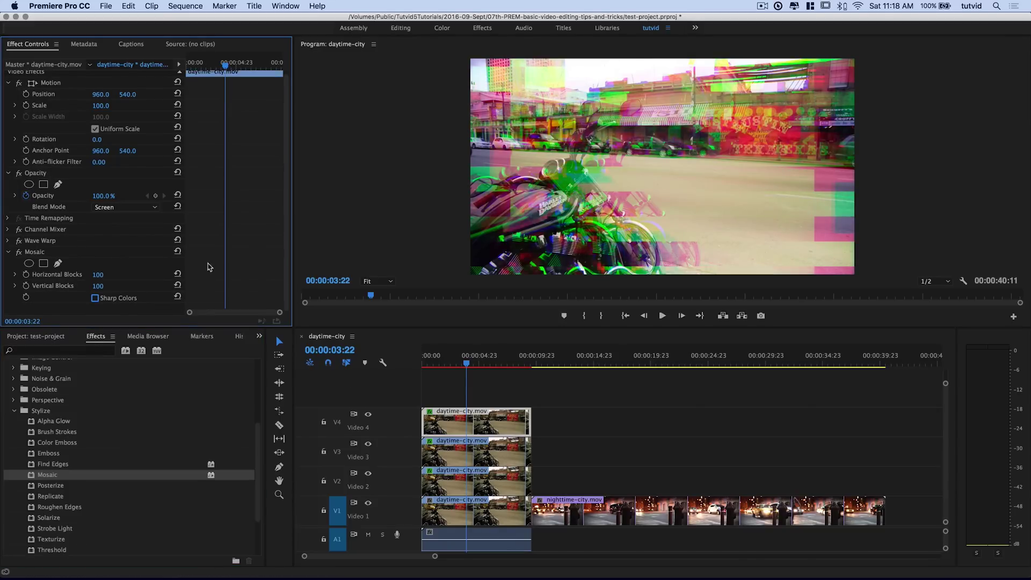
click(95, 298)
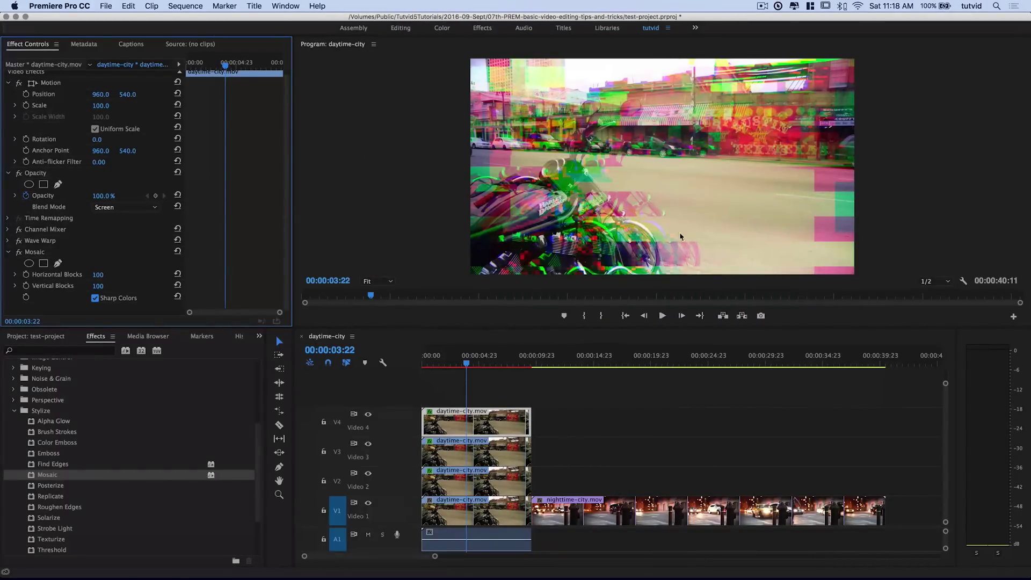
key(cmd+s)
Step: Apply Mosaic to the daytime-city.mov clip on V3 and bring up that clip's effect settings
double_click(459, 454)
click(47, 476)
drag(47, 476, 462, 451)
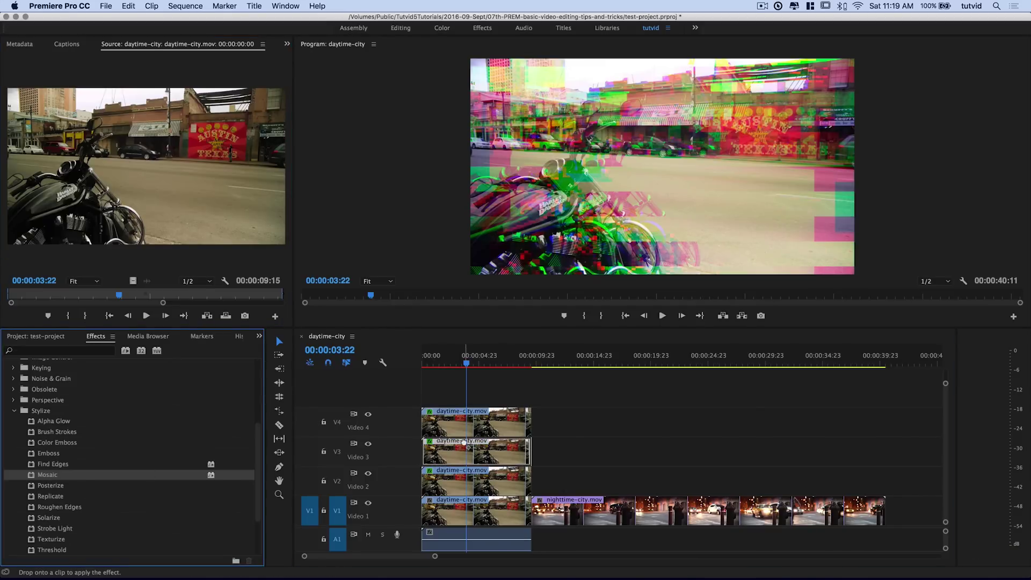
click(20, 44)
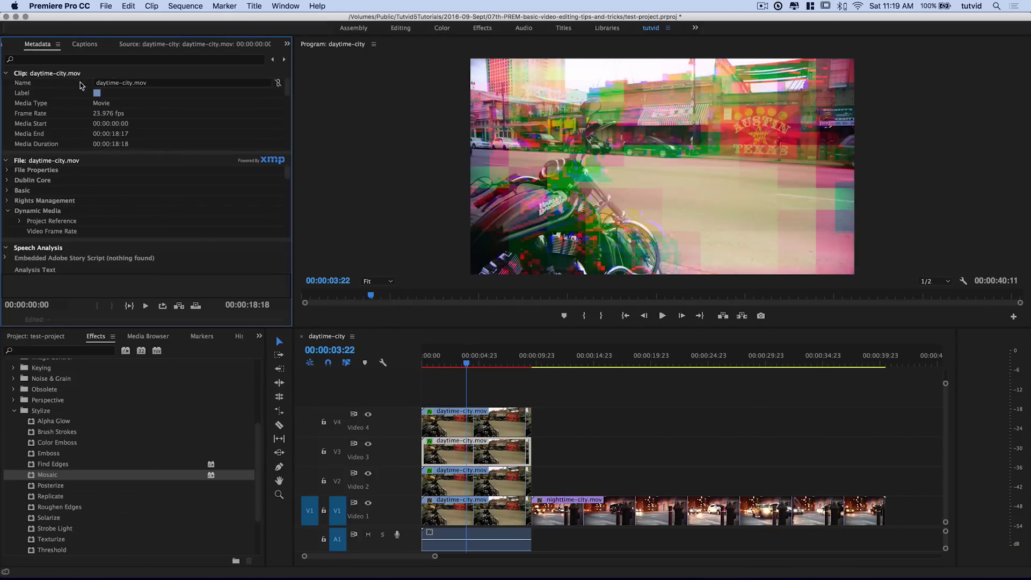
click(287, 43)
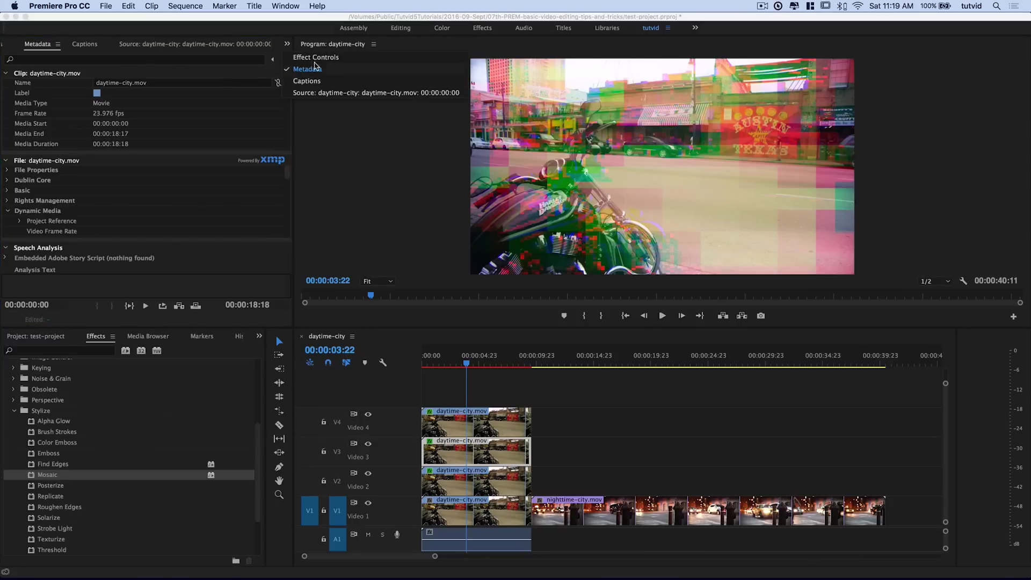
click(316, 54)
Step: Set the V3 clip's Mosaic to 175 horizontal and 125 vertical blocks, and enable Sharp Colors
scroll(86, 260, down, 5)
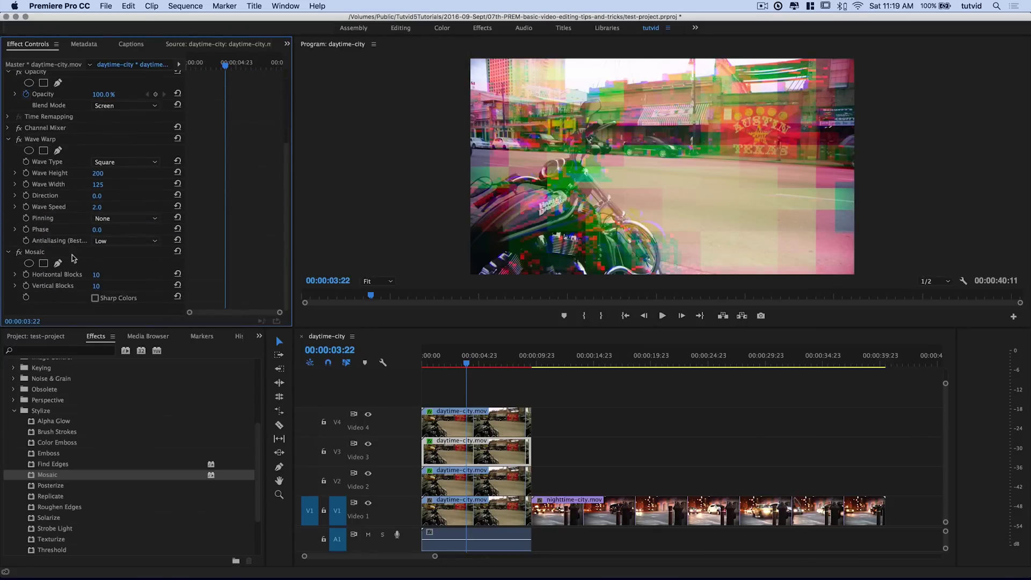
click(97, 274)
text(175)
key(Tab)
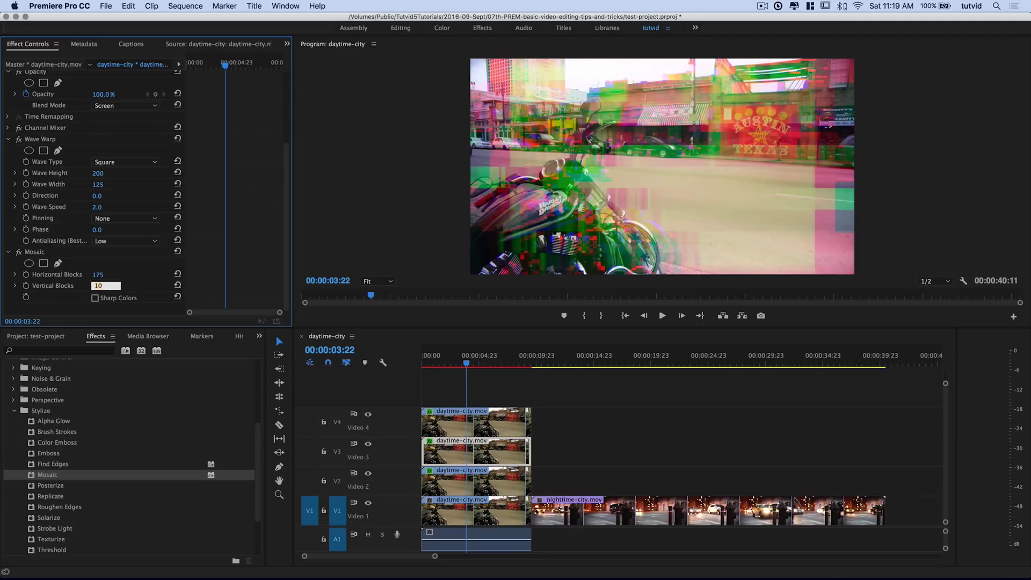
text(125)
key(Tab)
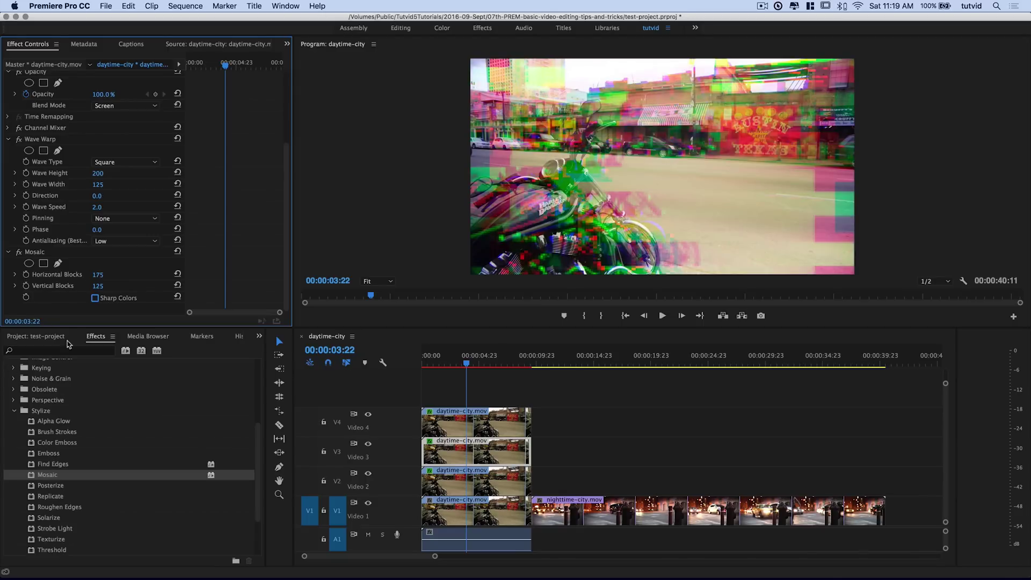
click(95, 298)
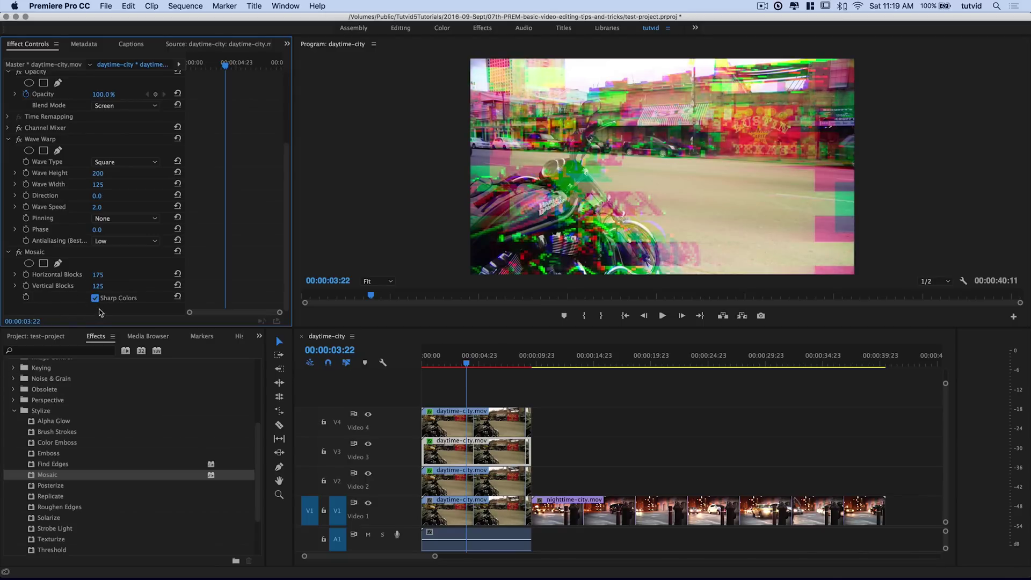
Step: Change the V3 clip's Mosaic to 50 horizontal blocks and 25 vertical blocks
click(99, 275)
text(50)
key(Tab)
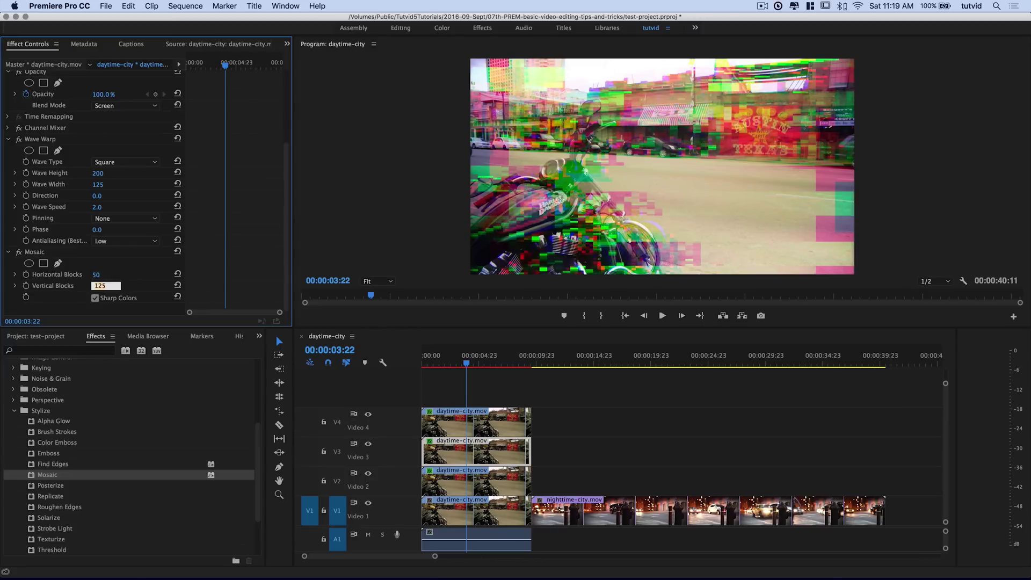
text(25)
key(Return)
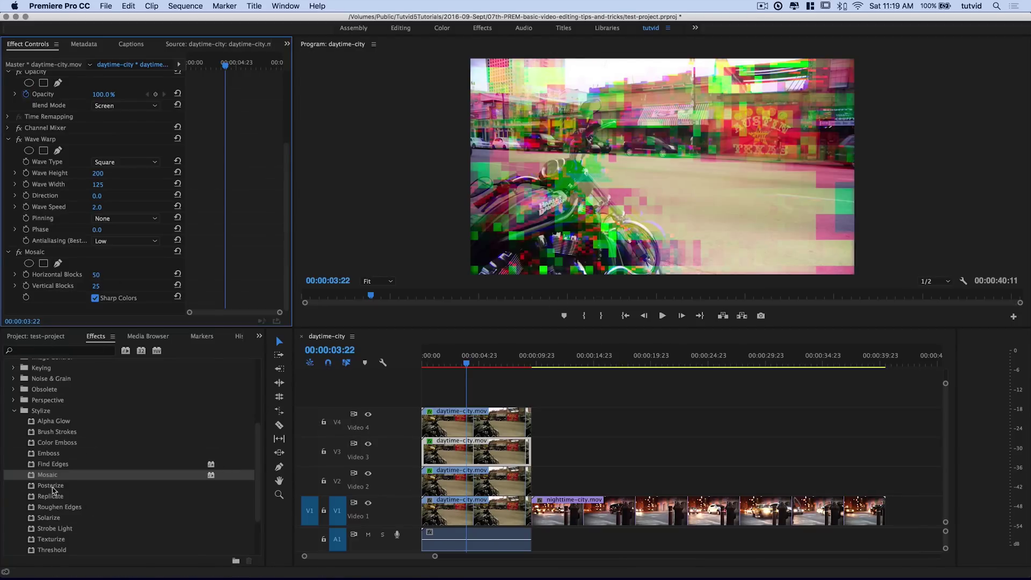
Step: Apply Mosaic to the daytime-city.mov clip on V2 and enable its Sharp Colors option
drag(50, 479, 478, 483)
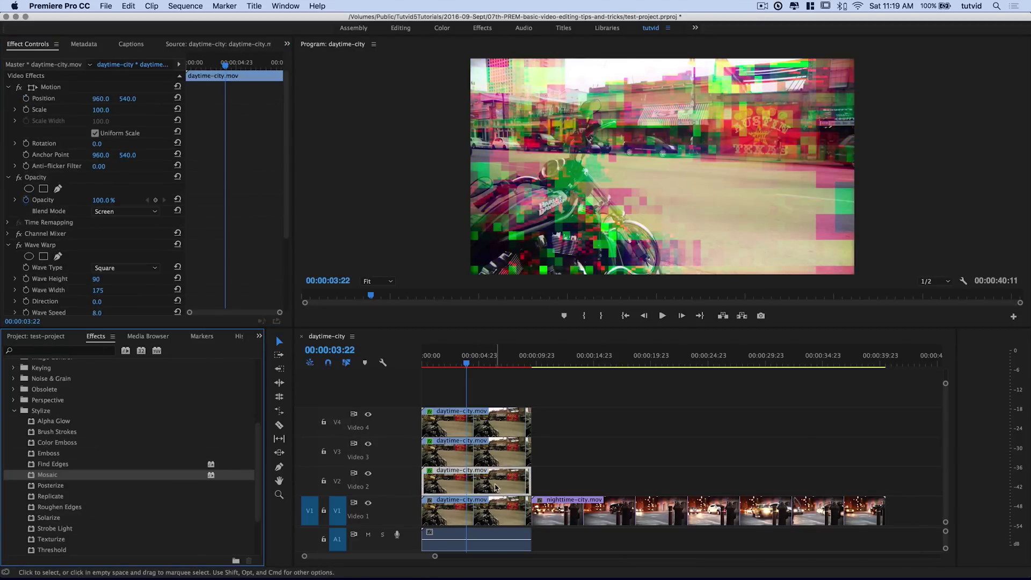
scroll(124, 258, down, 3)
click(98, 275)
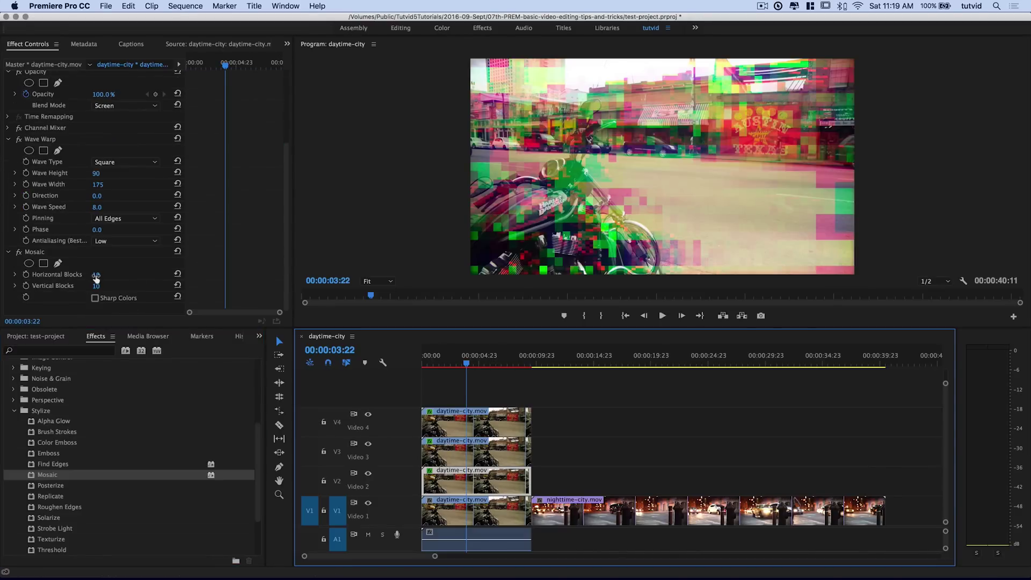
click(95, 299)
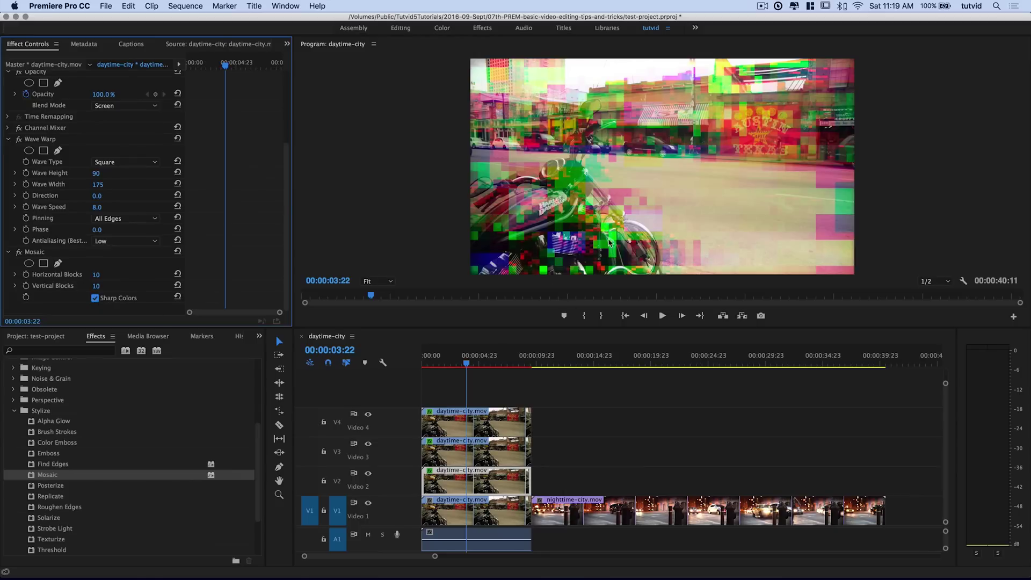
Step: Play the sequence from the beginning to preview the combined Wave Warp and Mosaic glitch
click(398, 363)
key(Home)
key(space)
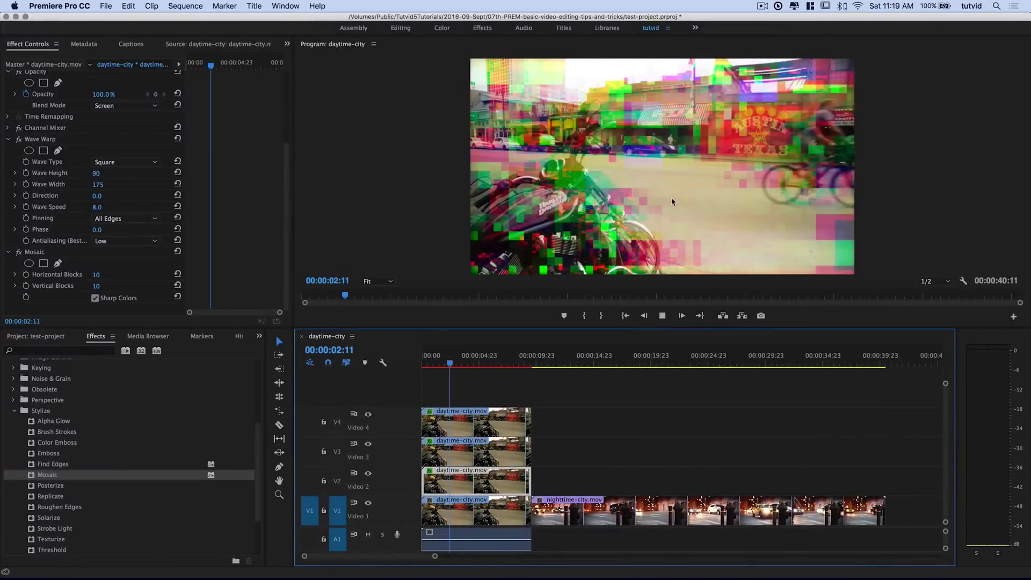
key(space)
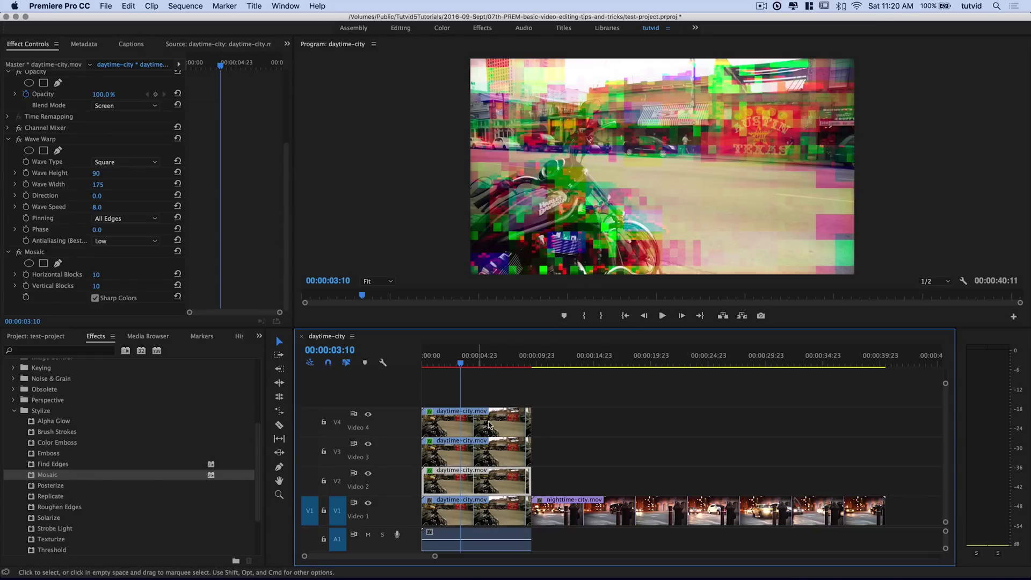
Step: Select the daytime-city.mov clips on V2, V3 and V4 together and move them up one track
shift+click(492, 452)
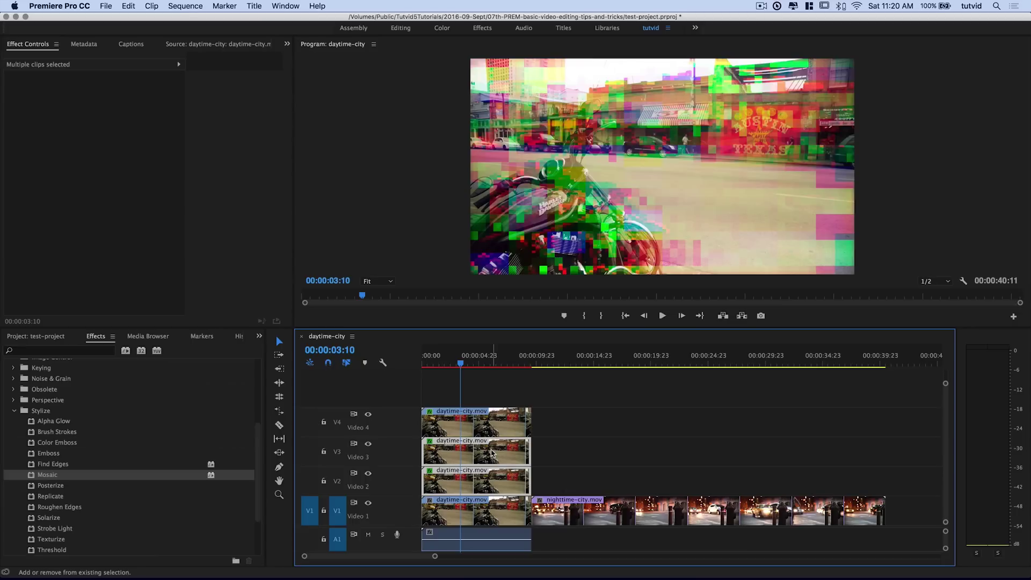
shift+click(484, 423)
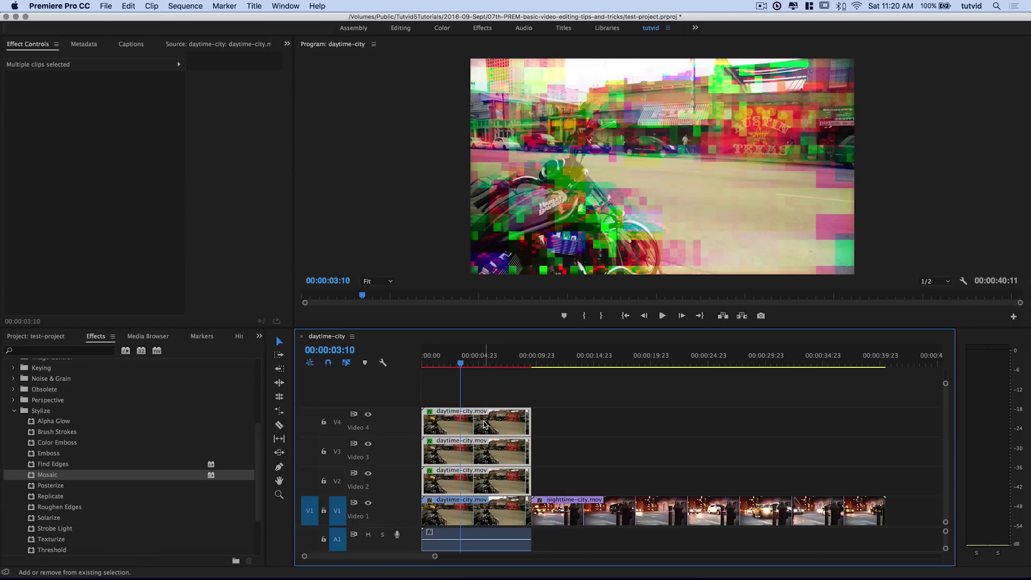
drag(477, 423, 478, 395)
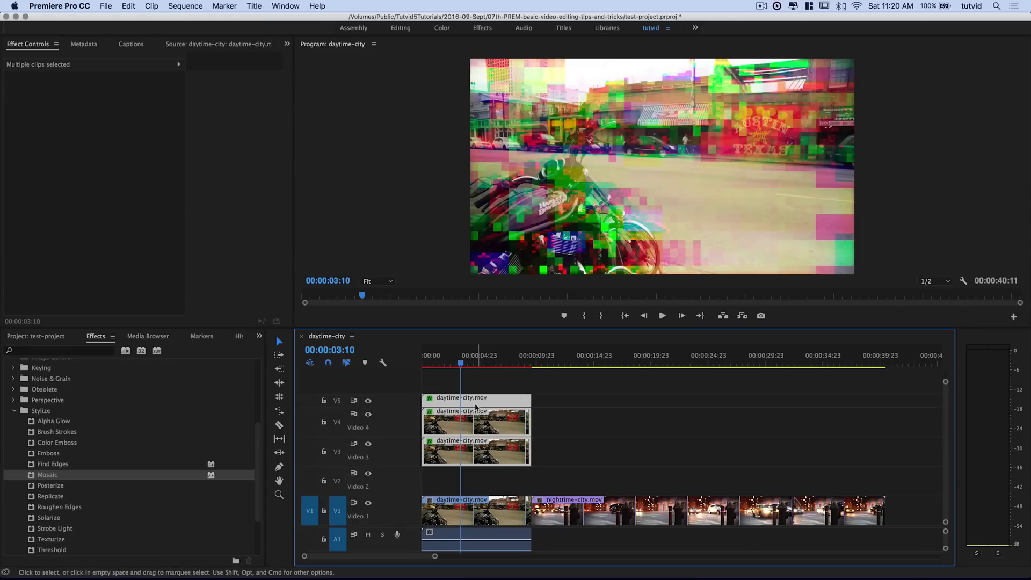
Step: Create a new adjustment layer at 1920 x 1080, 23.976 fps with square pixels
click(451, 482)
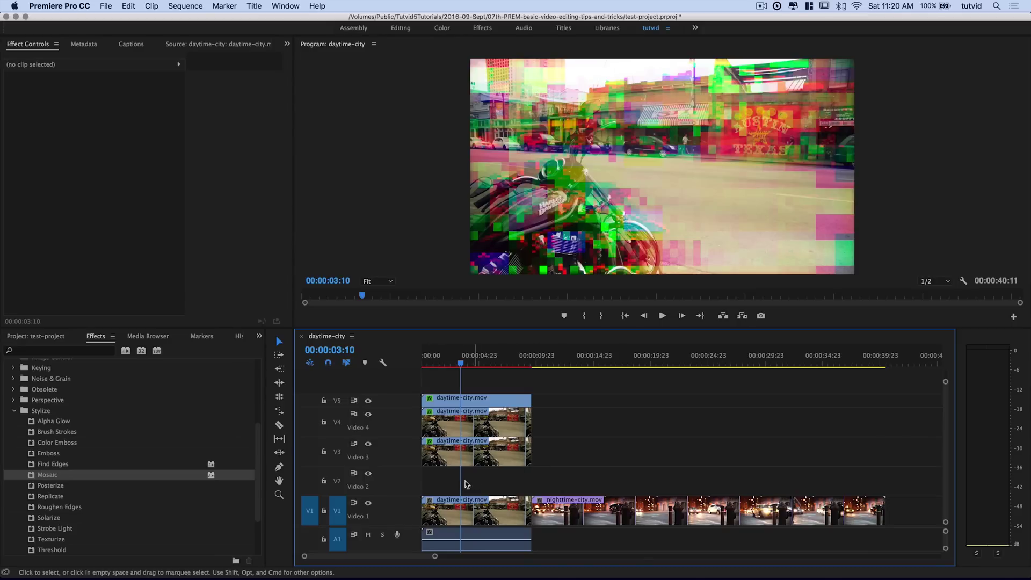
click(32, 336)
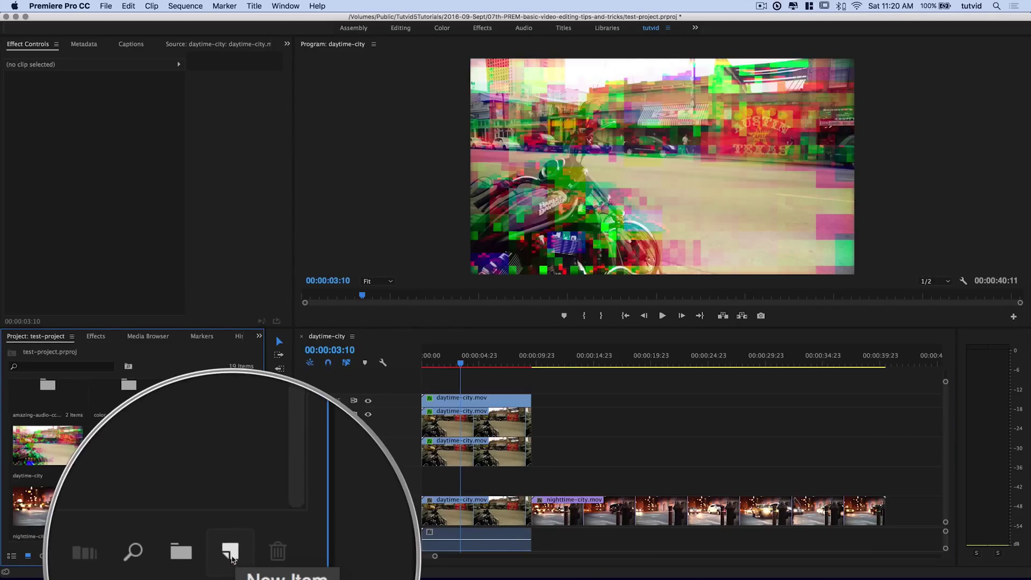
click(231, 555)
click(289, 484)
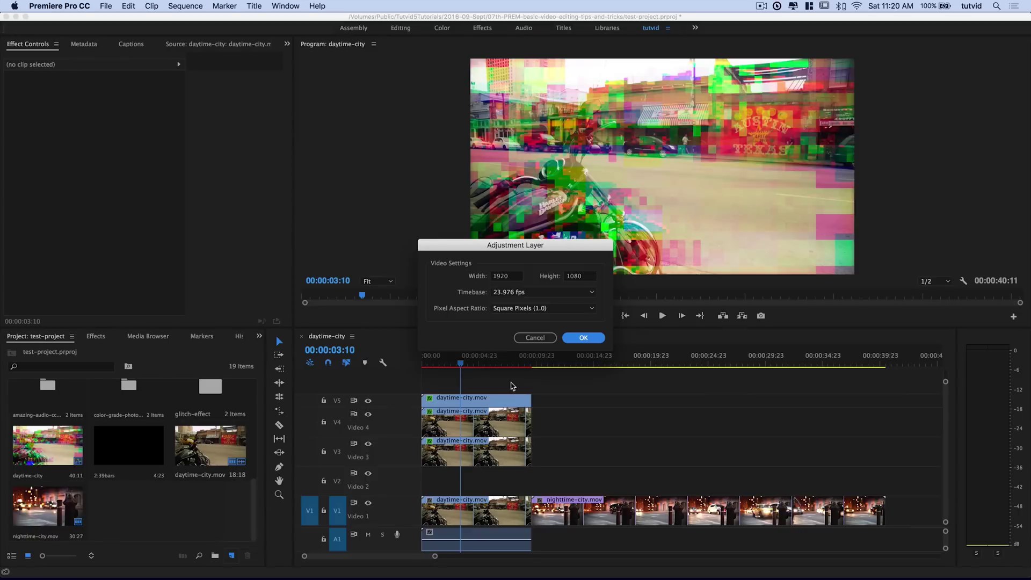
click(585, 337)
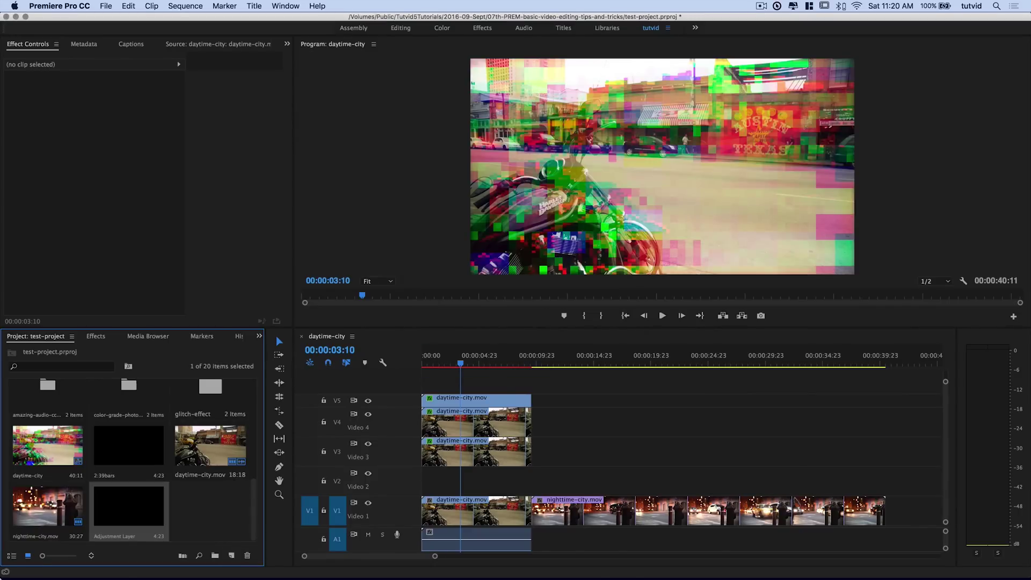
Step: Place the adjustment layer on V2 spanning the full length of the daytime-city.mov clip, and increase the V5 track height
drag(150, 493, 531, 481)
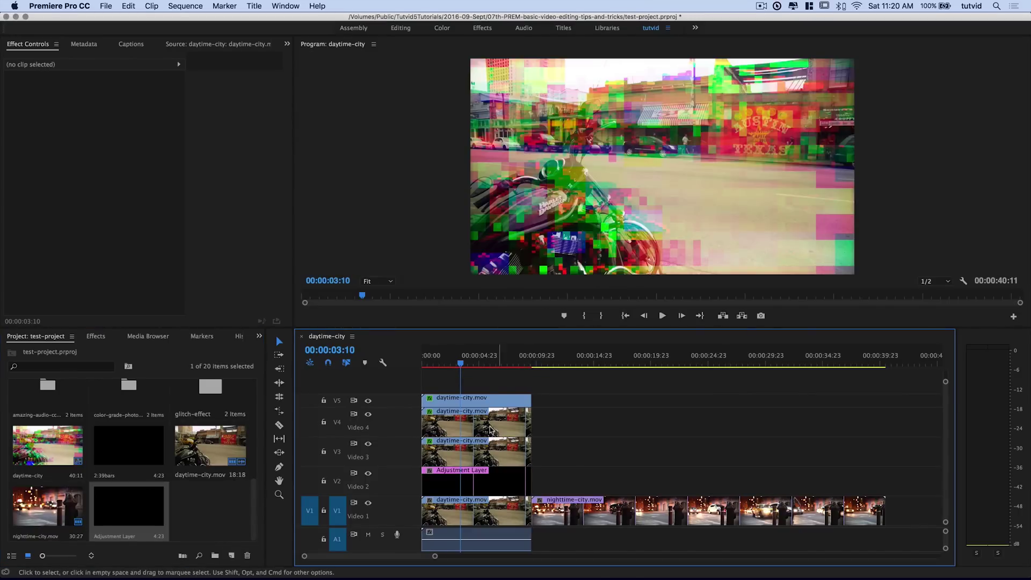
drag(407, 397, 409, 379)
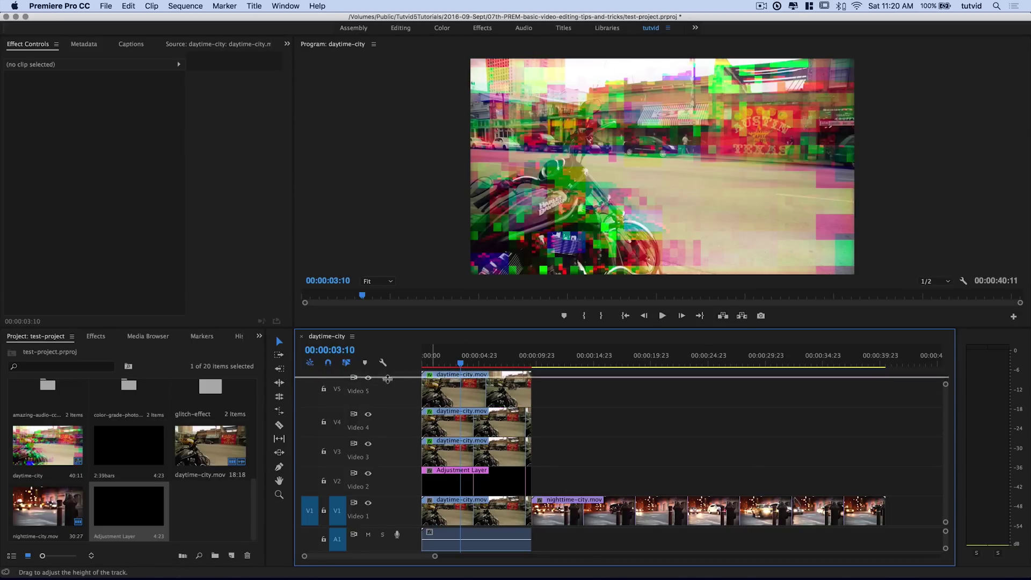
drag(387, 378, 388, 386)
Step: Apply Gaussian Blur to the adjustment layer on V2 with a Blurriness of 3.0
click(517, 481)
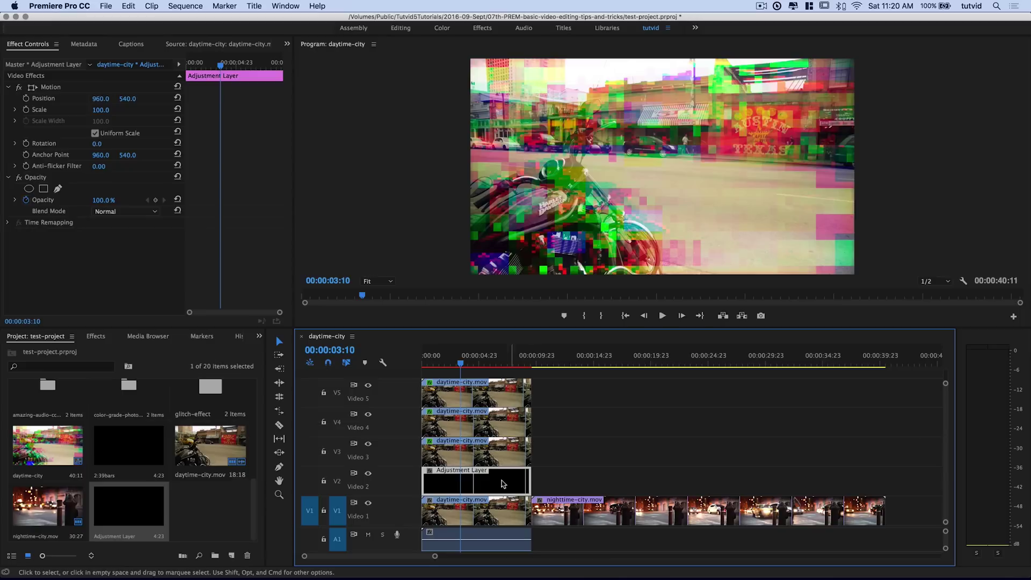
click(97, 336)
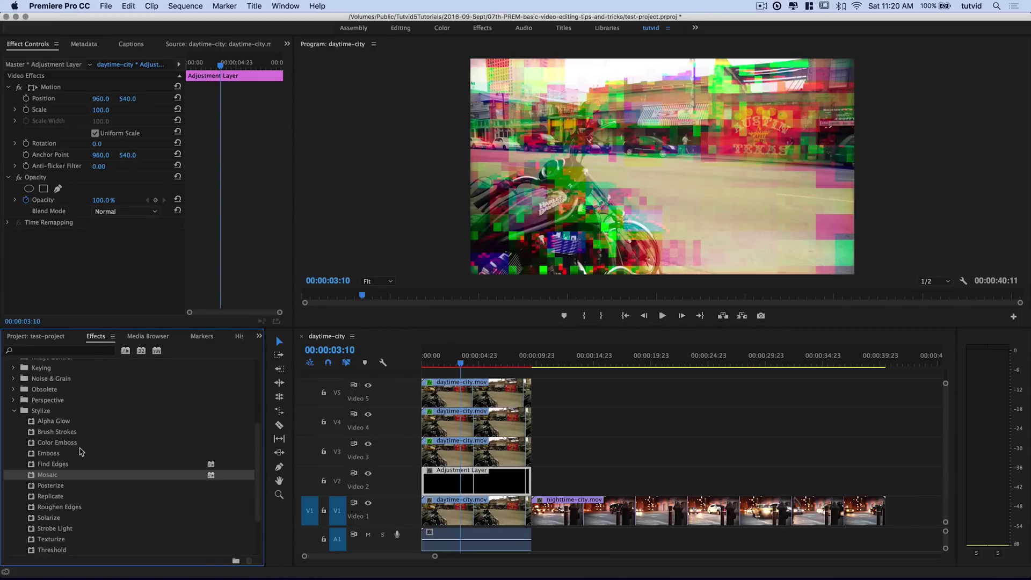
click(14, 412)
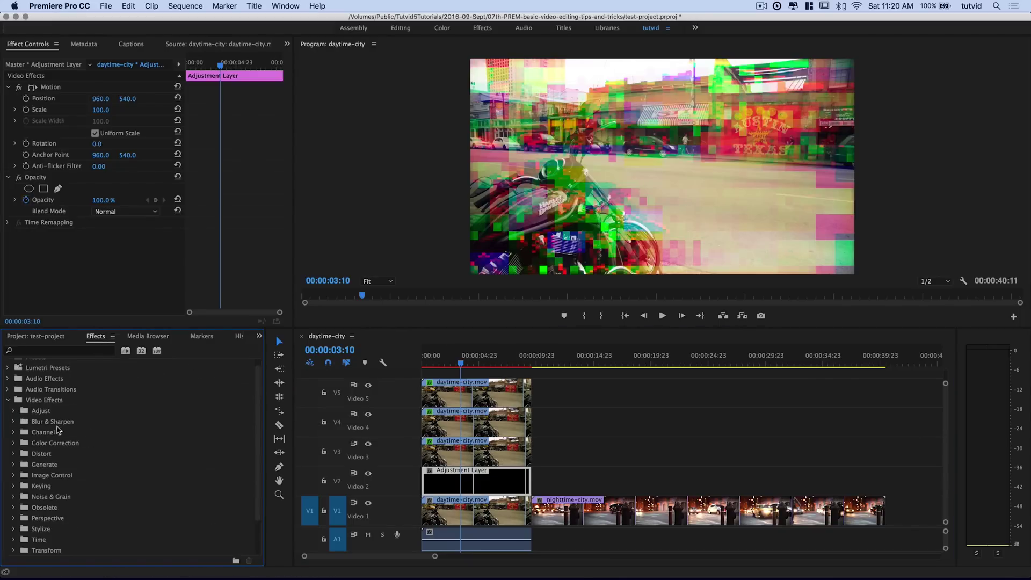
click(50, 423)
drag(63, 461, 456, 485)
click(96, 256)
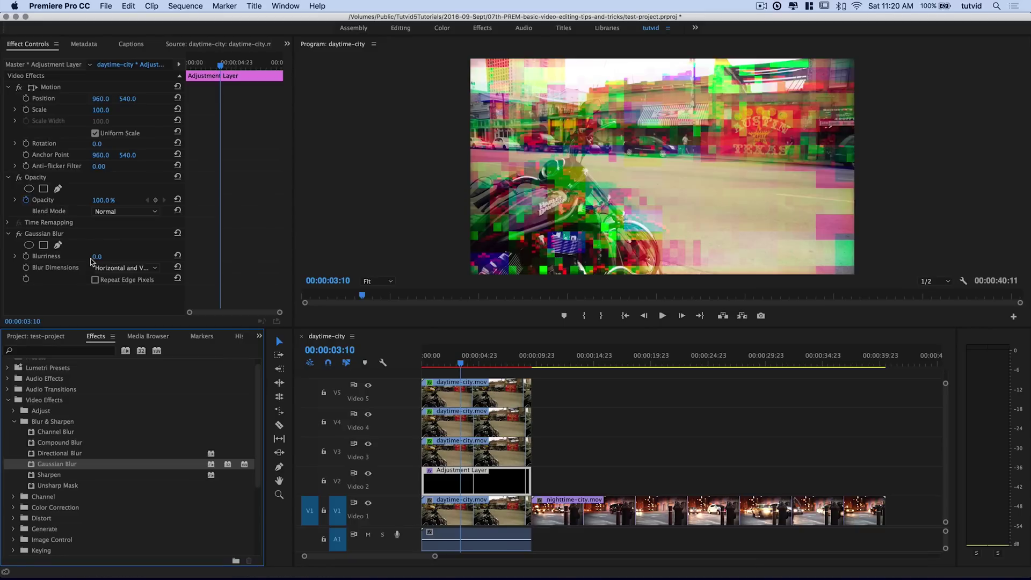
key(Return)
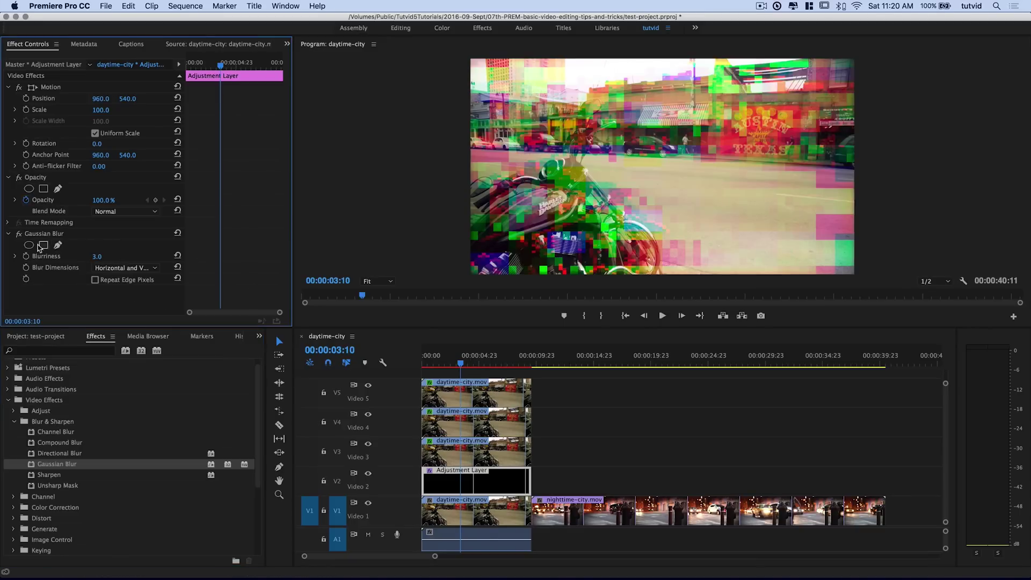
click(8, 234)
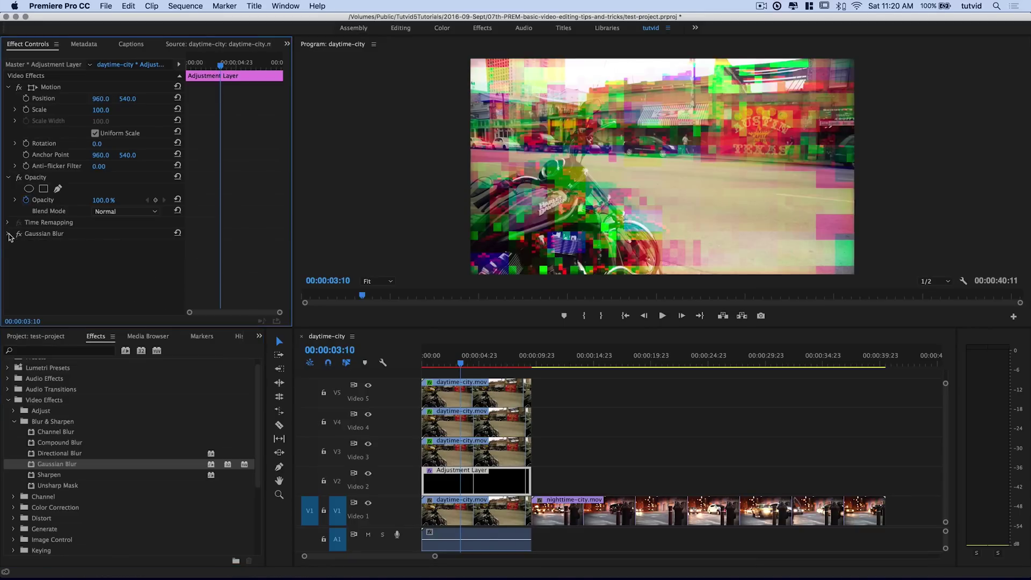
Step: Apply Brightness & Contrast to the adjustment layer and set its Contrast to -60
click(12, 422)
double_click(53, 443)
drag(60, 457, 439, 465)
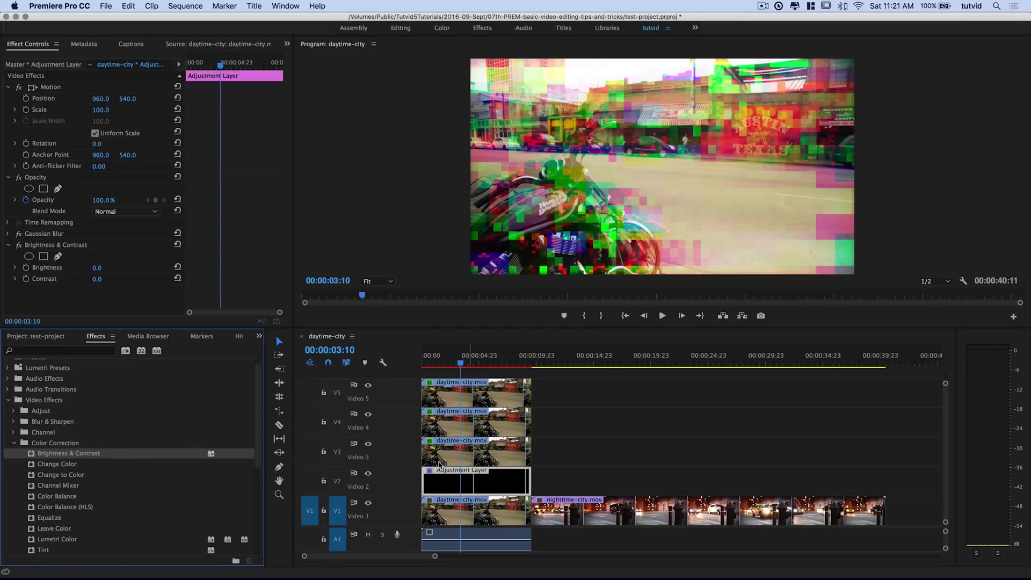
click(97, 279)
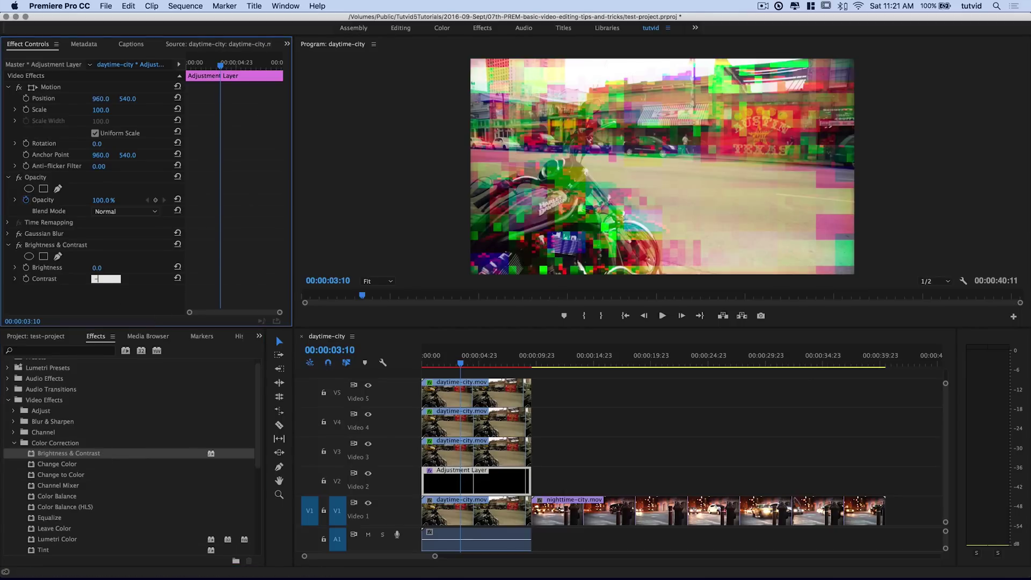
key(Tab)
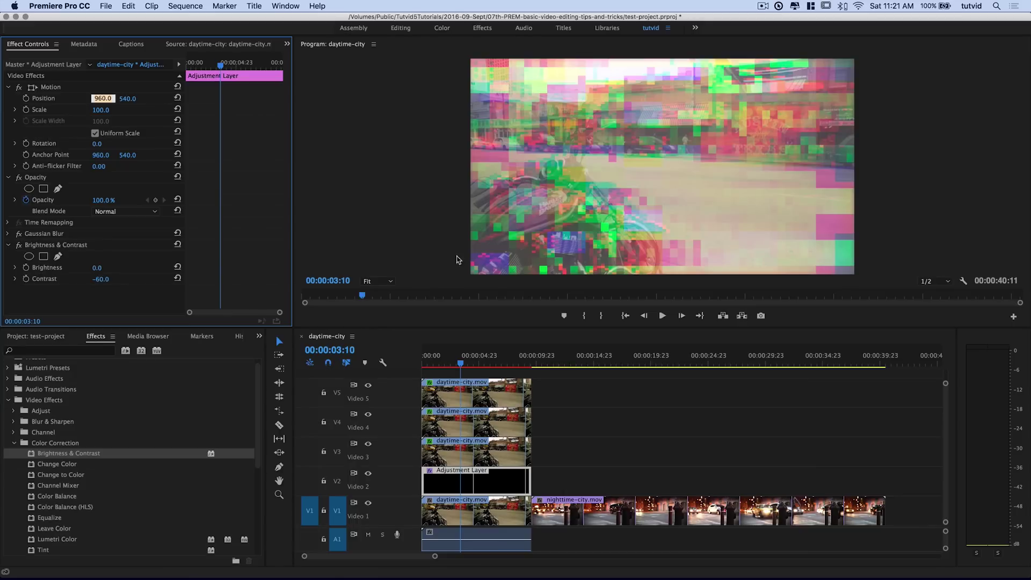
Step: Set the adjustment layer's Brightness to -20 and its Contrast to -45
click(97, 268)
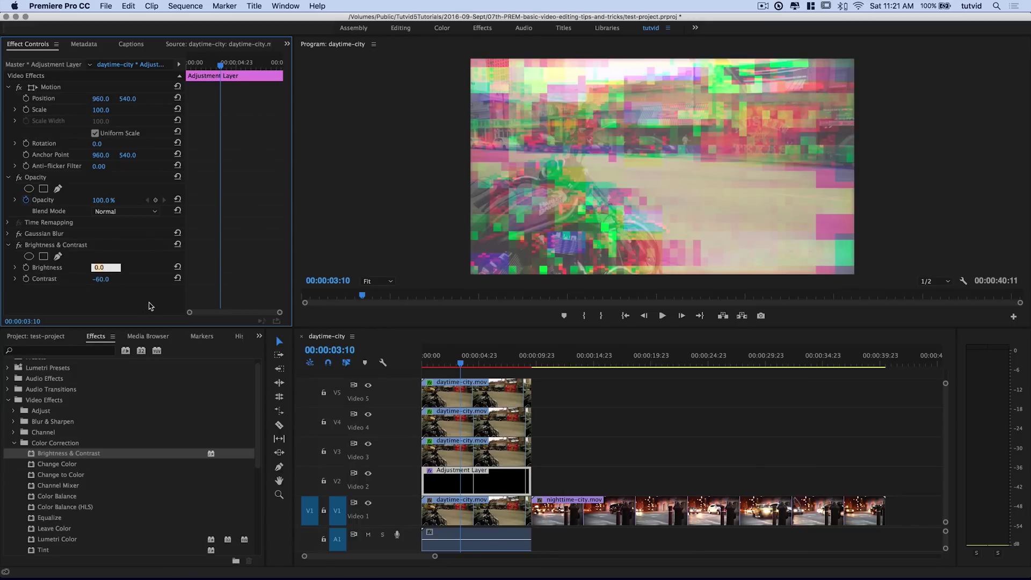
key(Tab)
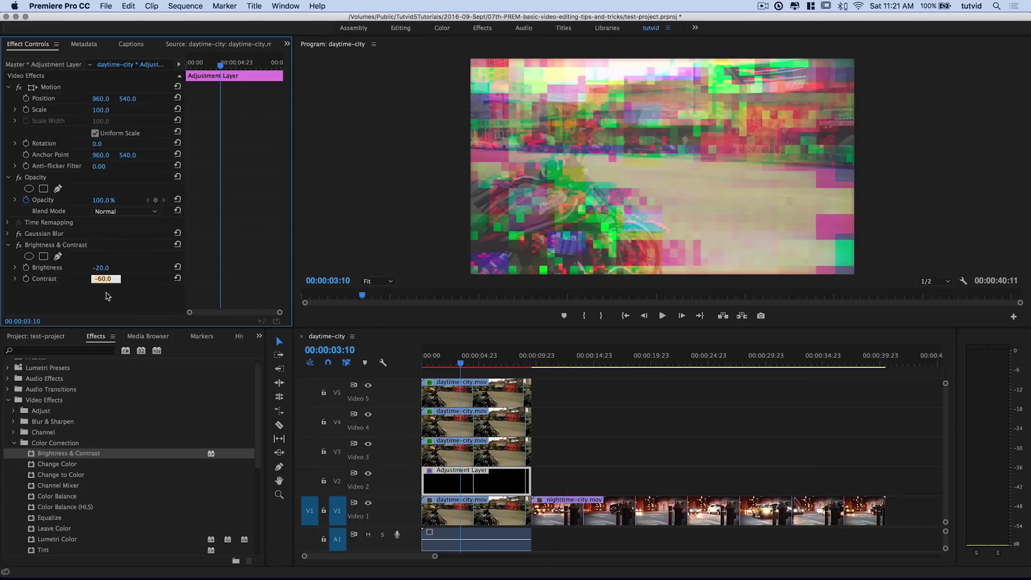
text(-45)
key(Tab)
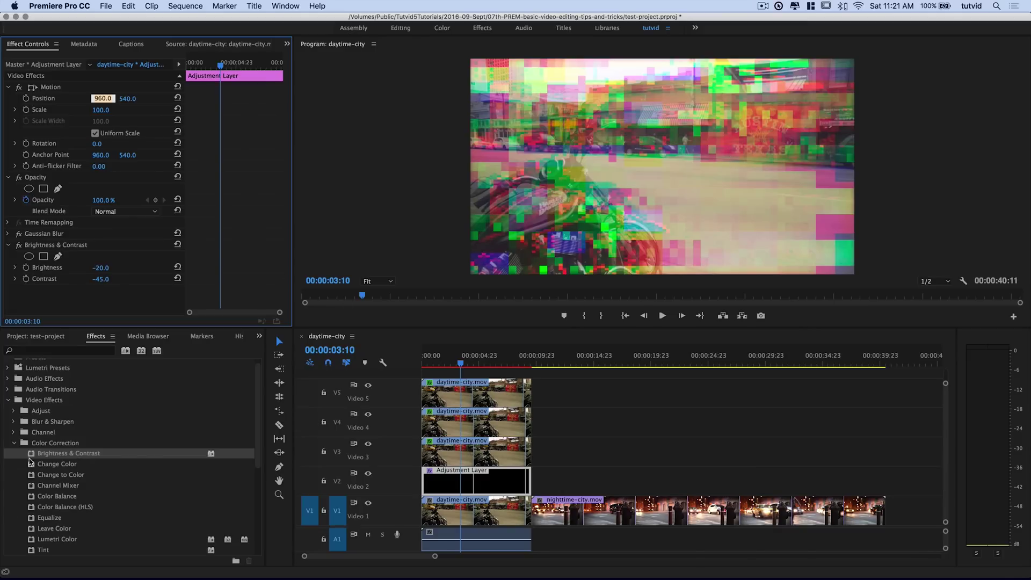
Step: Apply the Noise effect to the adjustment layer with an Amount of Noise of 15, and collapse its effect settings
click(15, 443)
scroll(48, 456, down, 2)
double_click(51, 475)
scroll(75, 511, down, 2)
drag(46, 485, 475, 481)
scroll(103, 276, down, 3)
click(103, 277)
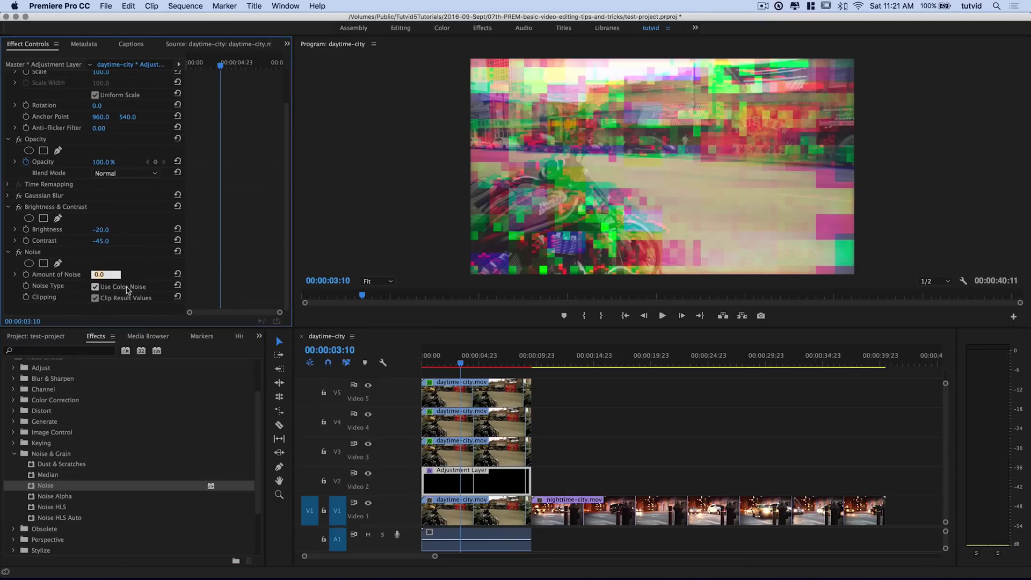
text(15)
key(Tab)
click(9, 252)
click(8, 246)
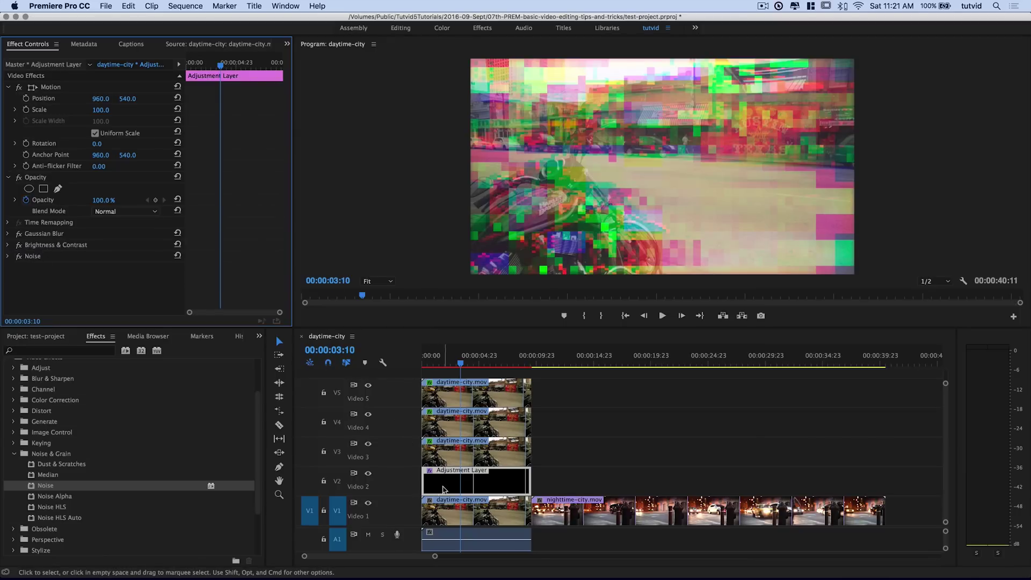
Step: Play the sequence from its start to preview the glitch with the adjustment layer's effects
drag(450, 367, 423, 367)
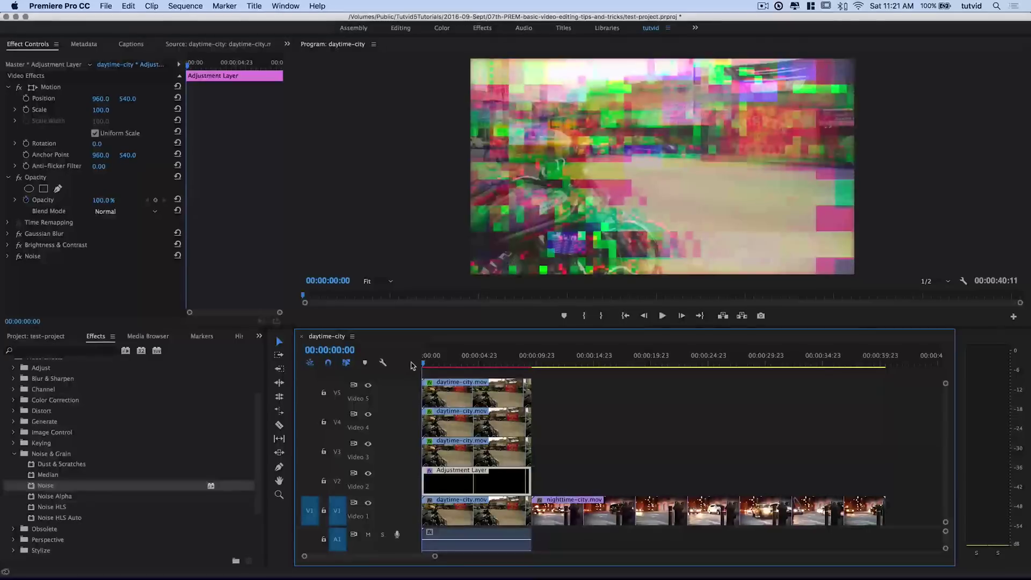
key(space)
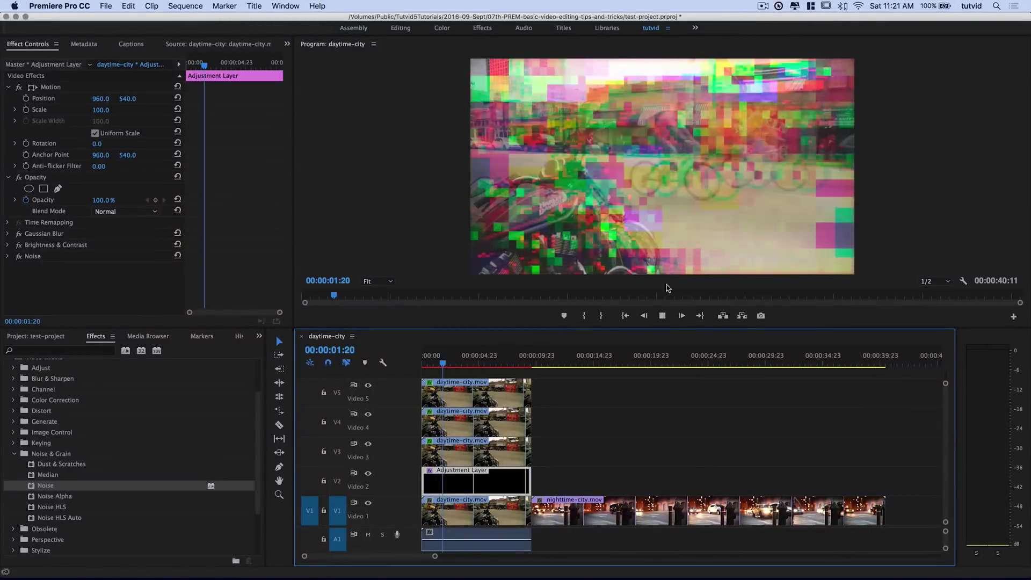
key(space)
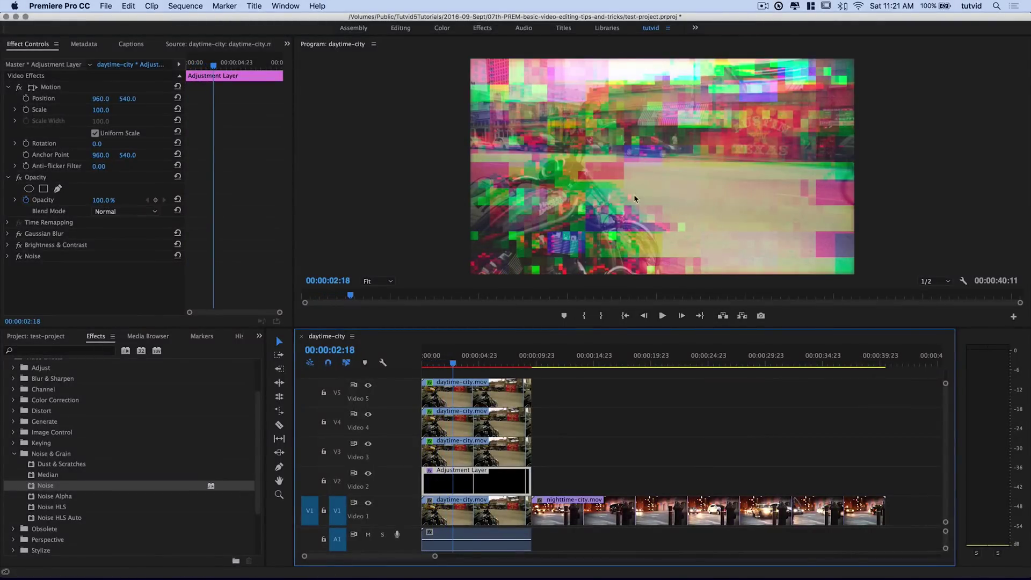
Step: Nest the three daytime-city.mov clips on V3 to V5 and the adjustment layer on V2 into a sequence named glitch-effect
click(477, 395)
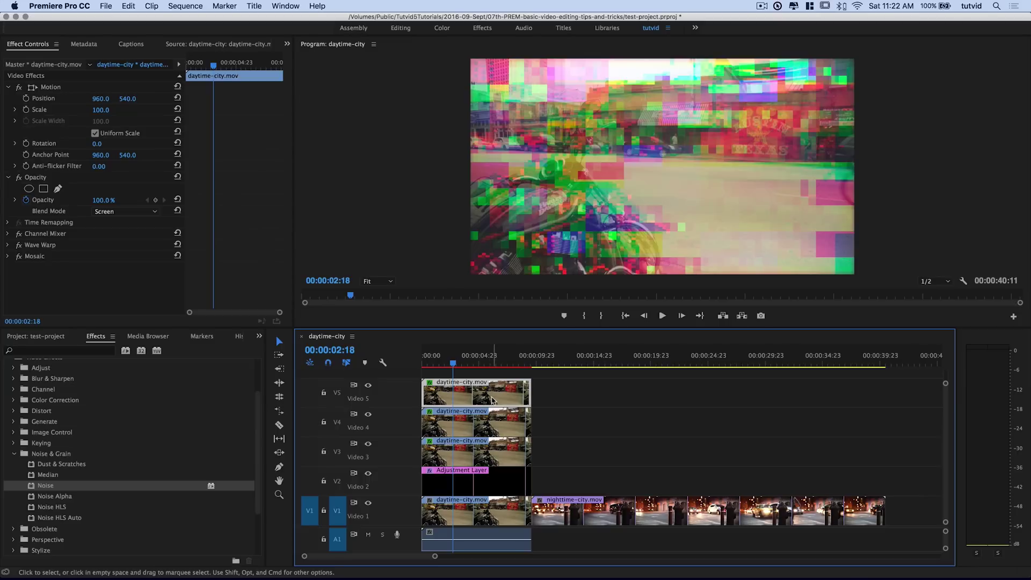
shift+click(494, 424)
shift+click(490, 454)
shift+click(489, 476)
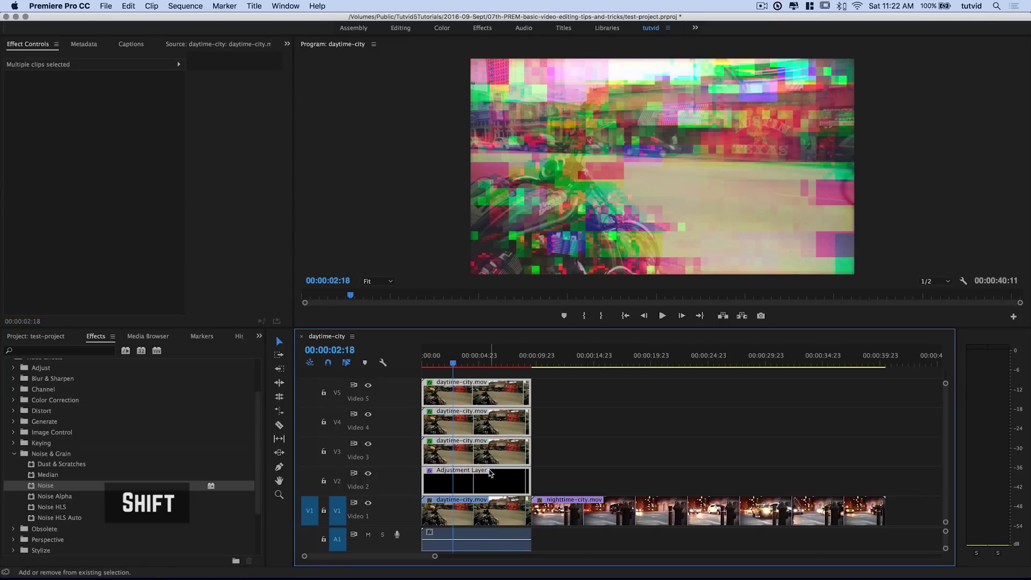
right_click(483, 394)
click(514, 352)
drag(520, 279, 493, 284)
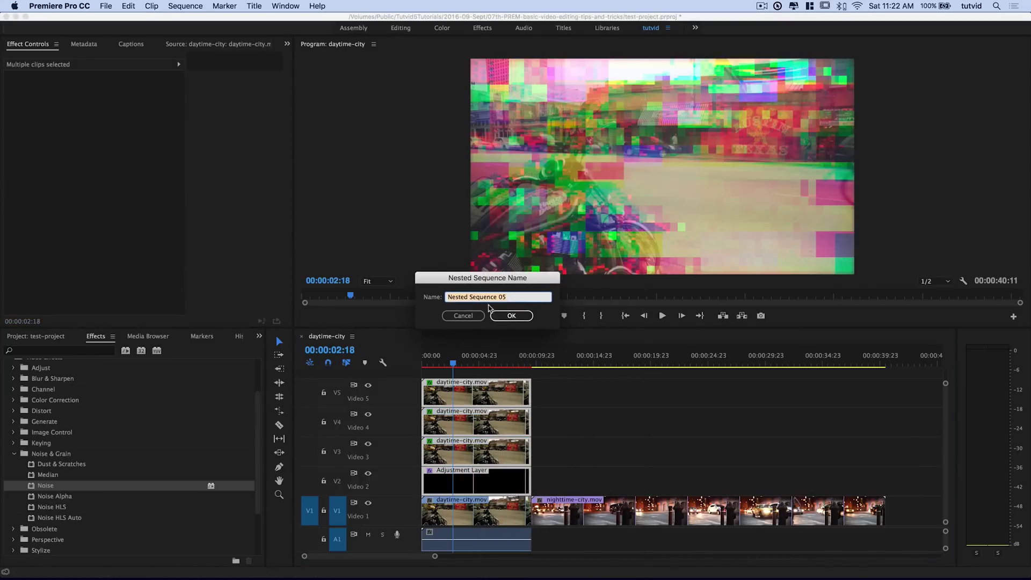
text(glitch-effect)
key(Return)
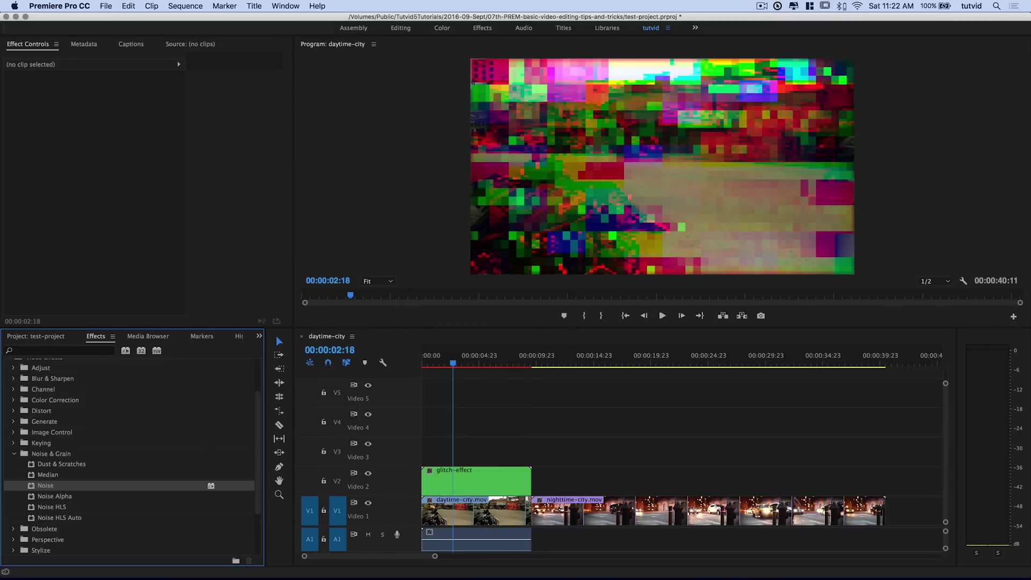
click(33, 336)
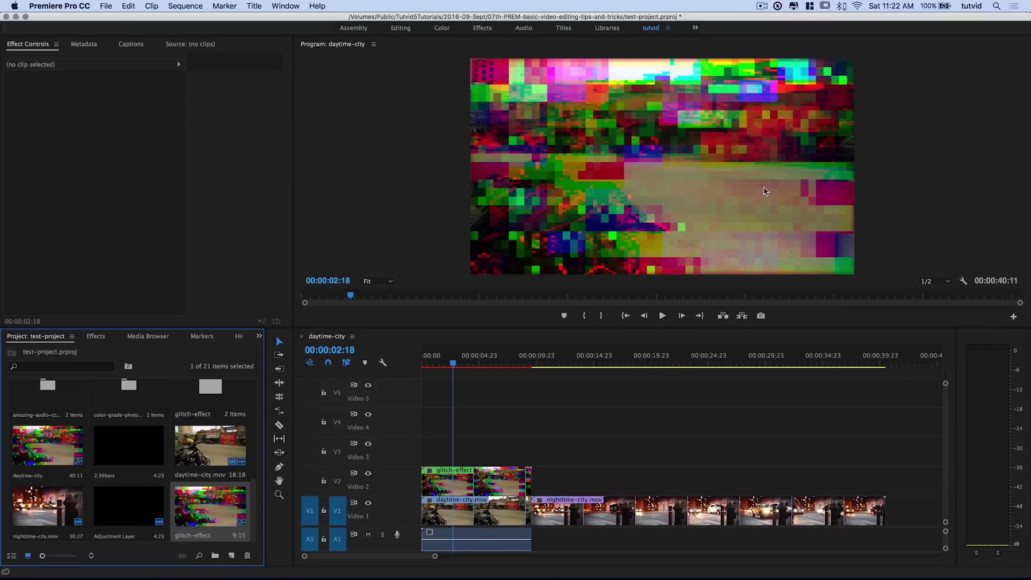
Step: Set the blend mode of the nested glitch-effect clip on V2 to Screen
click(471, 488)
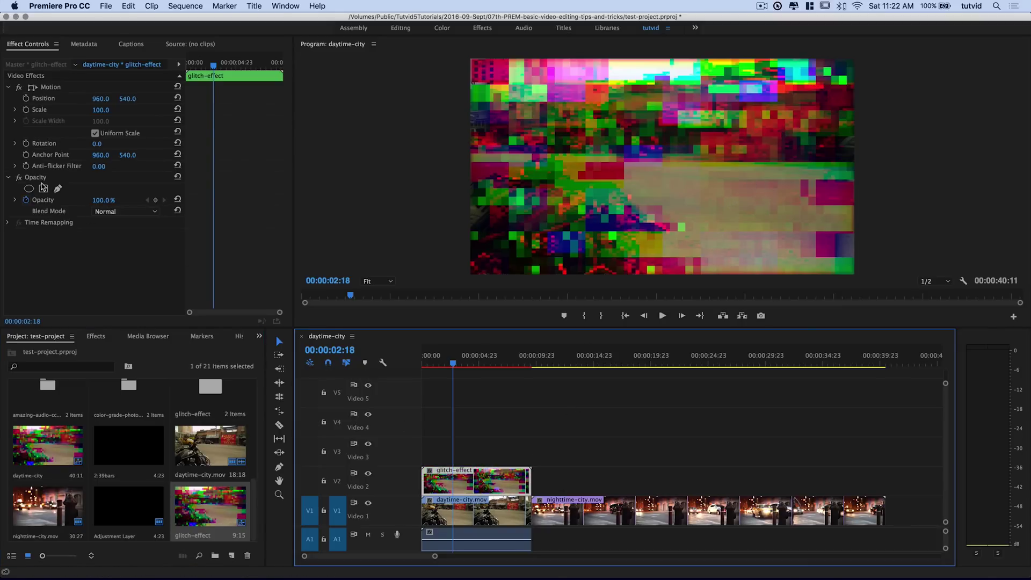
click(125, 211)
click(113, 317)
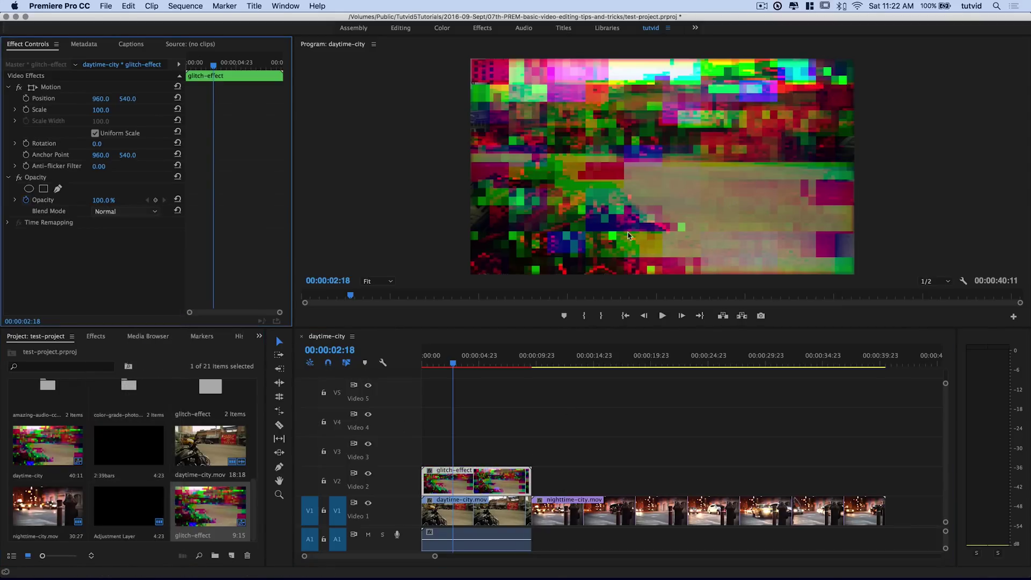
Step: Play the opening seconds of the sequence to preview the Screen-blended glitch-effect clip over the footage
click(439, 370)
key(space)
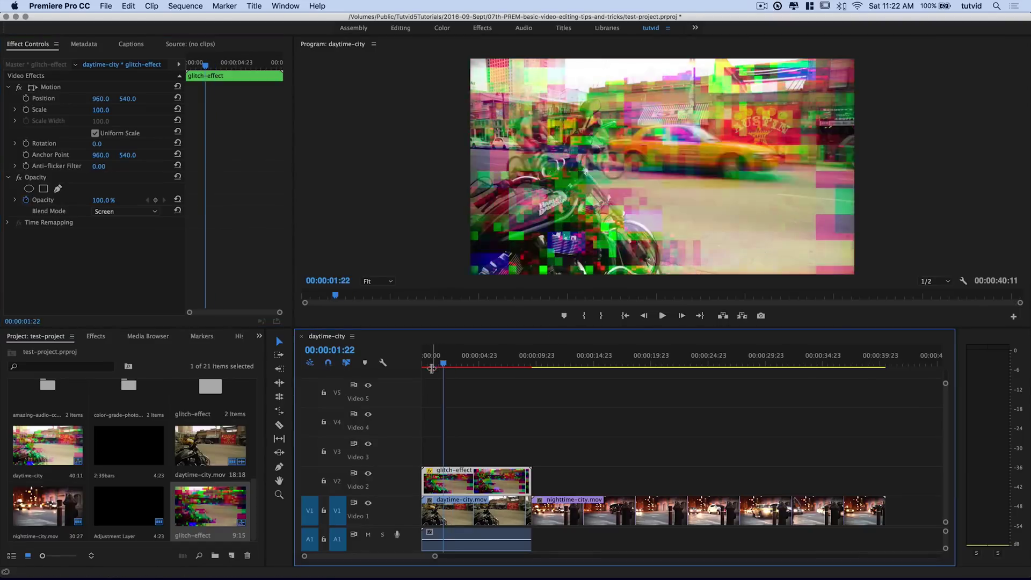
key(space)
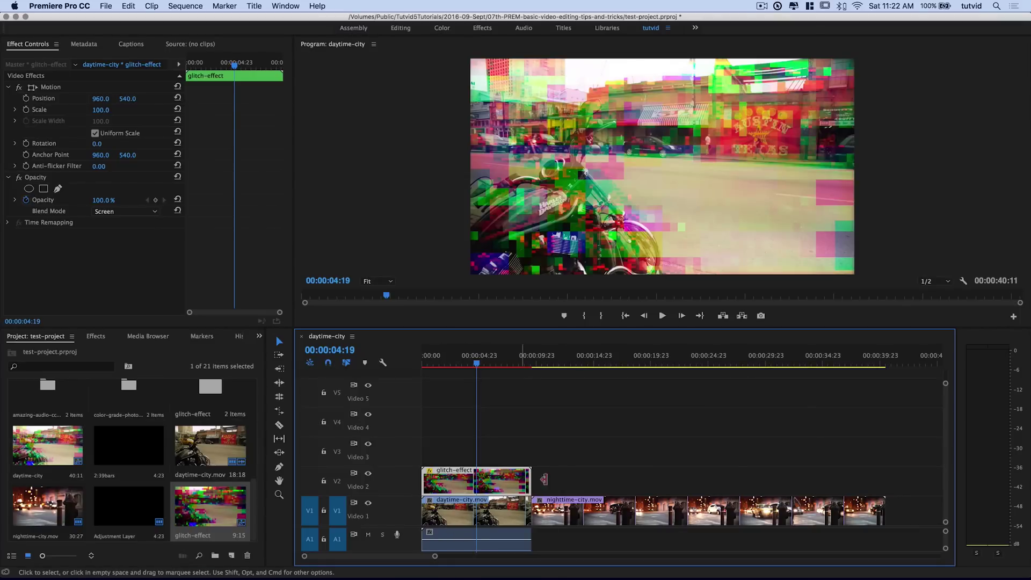
Step: Cut the glitch-effect clip on V2 at 00:00:08:16 and delete the portion before the cut
key(=)
key(=)
key(=)
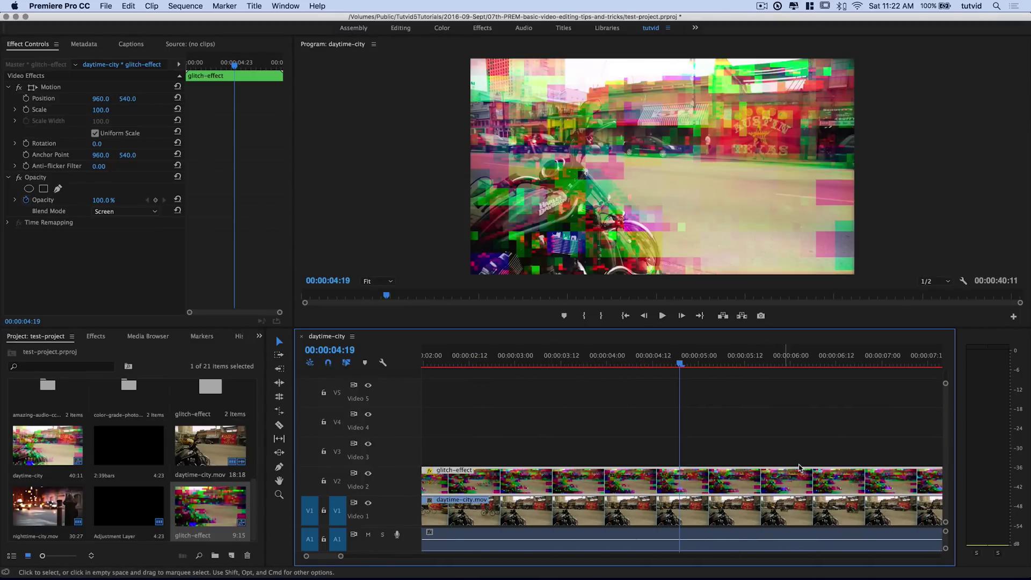
key(-)
key(-)
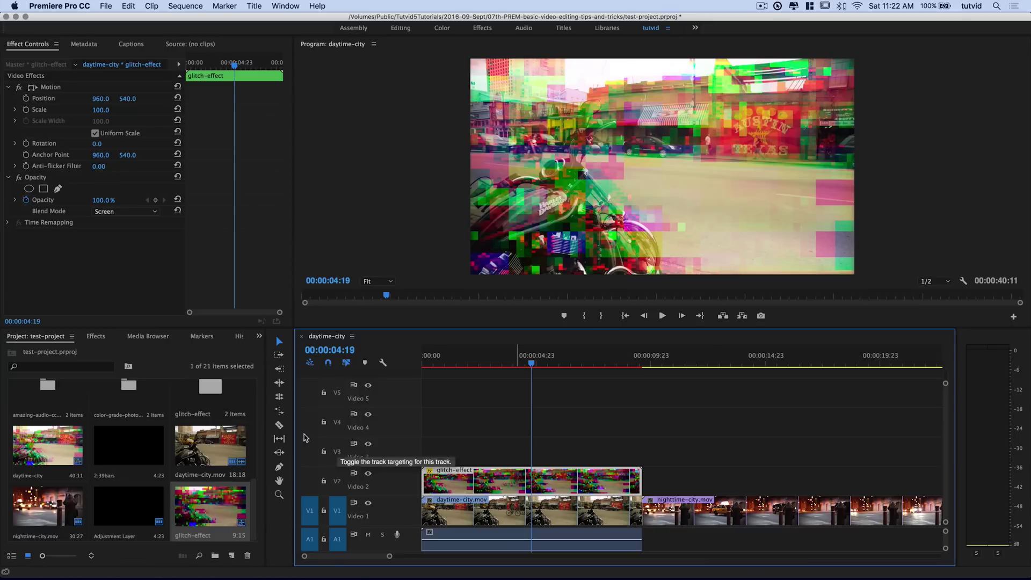
click(279, 425)
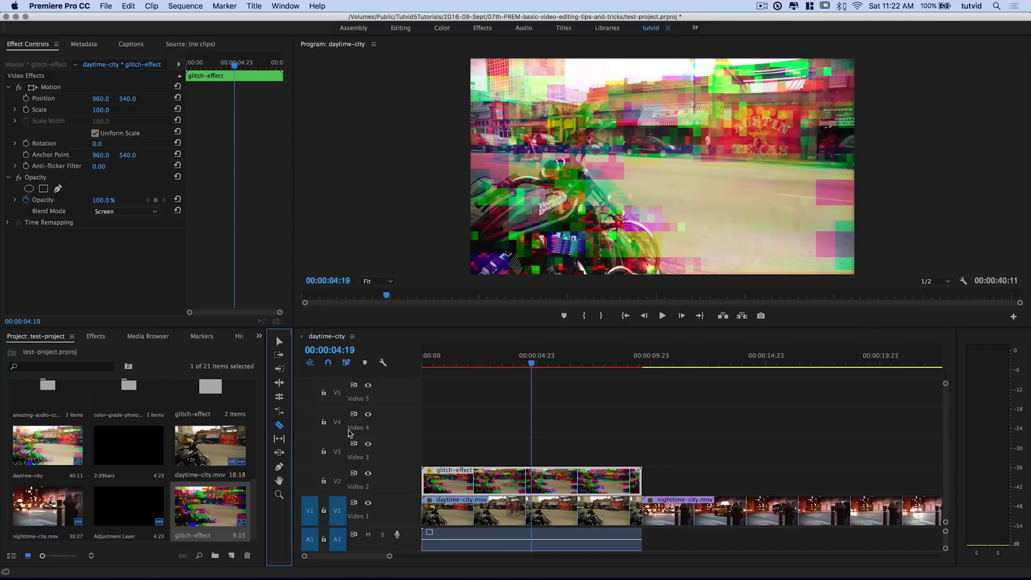
click(554, 385)
key(space)
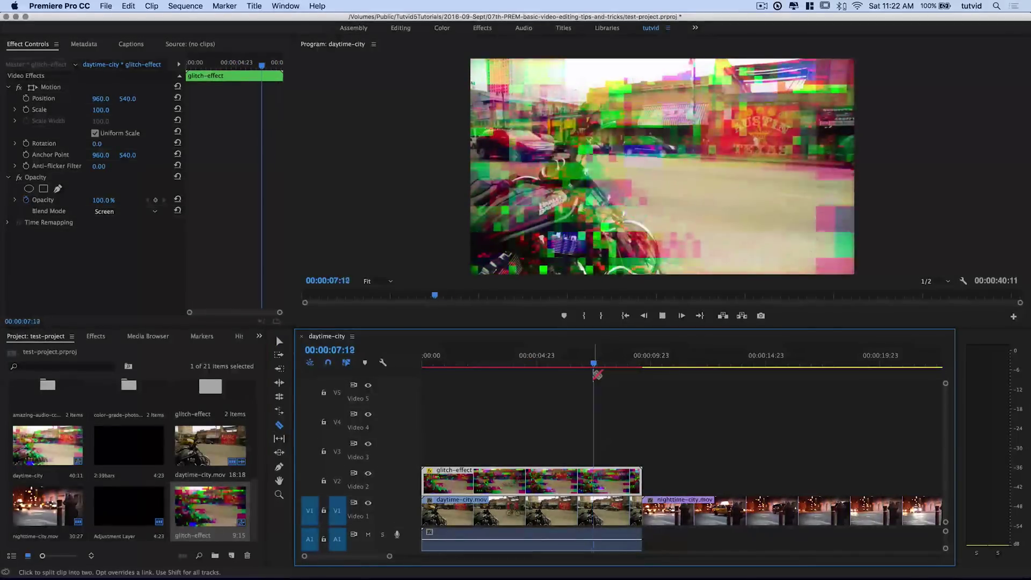
key(space)
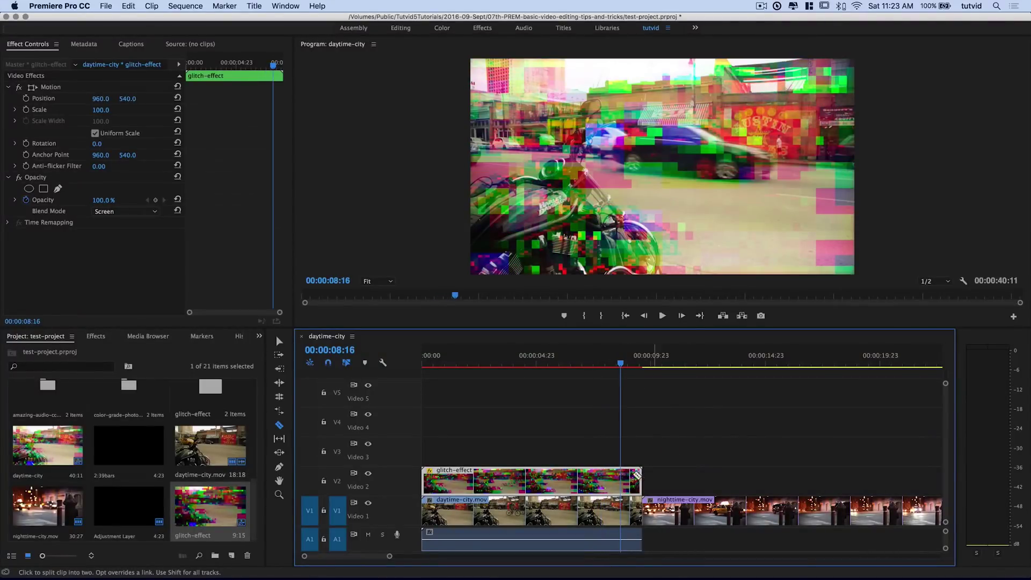
click(624, 480)
key(v)
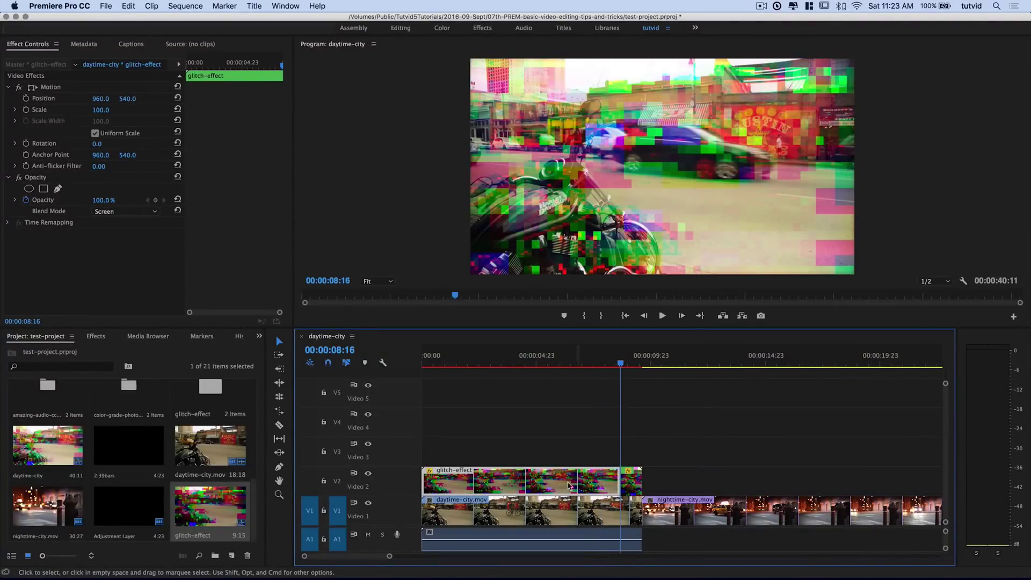
key(Delete)
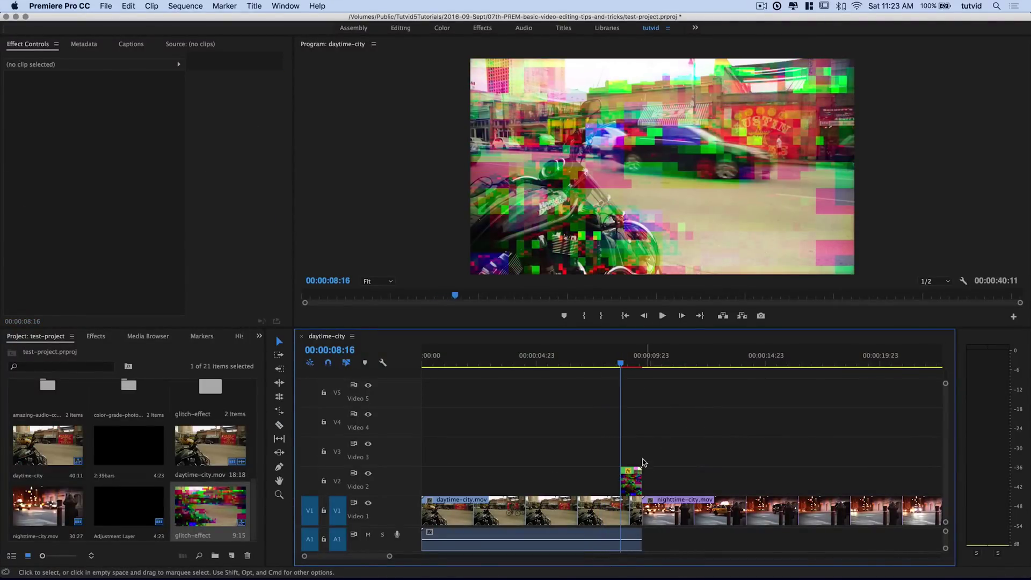
Step: Split the remaining glitch-effect clip on V2 at 00:00:08:18
key(equal)
key(equal)
key(equal)
key(equal)
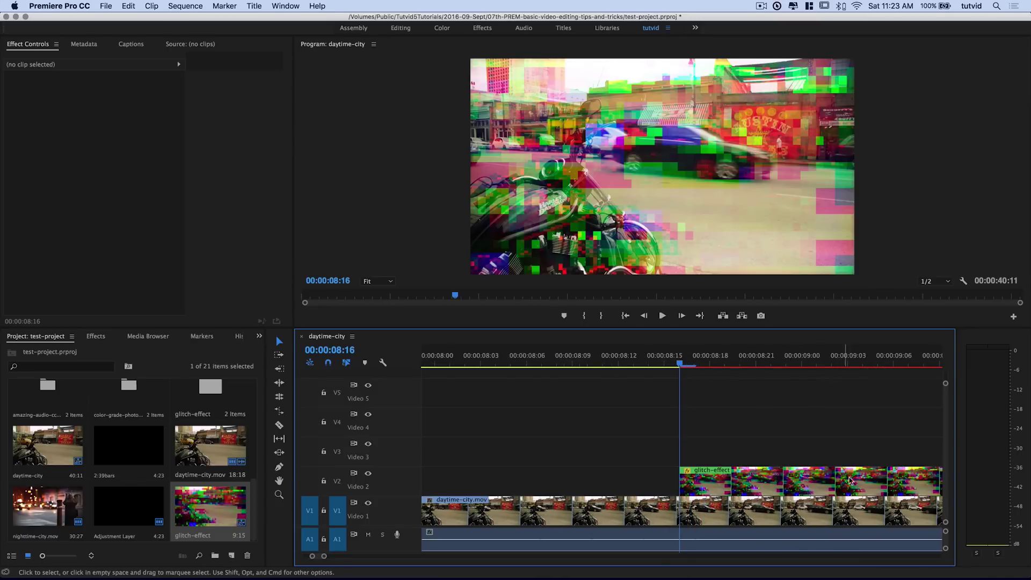
key(minus)
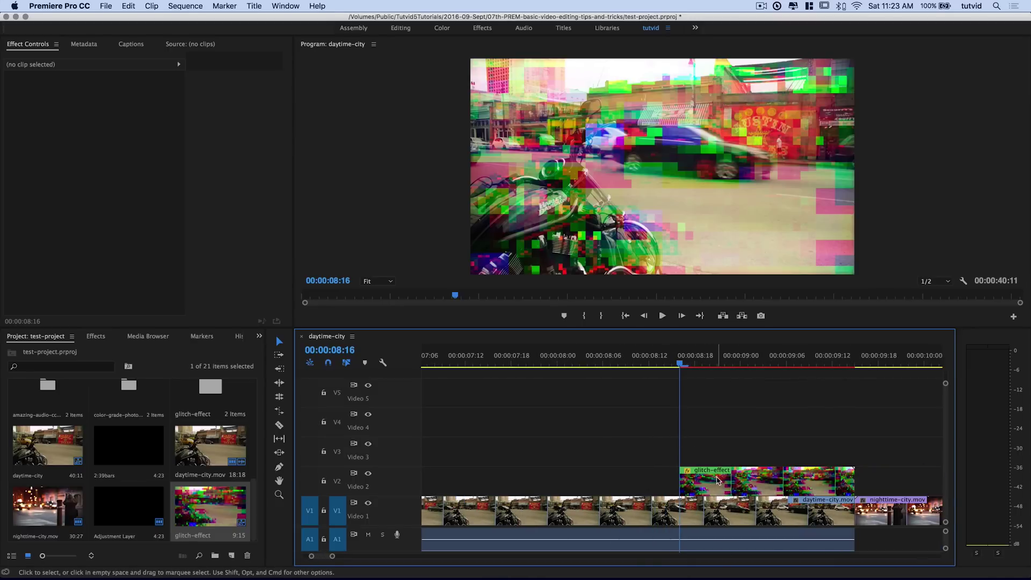
key(Right)
key(Right)
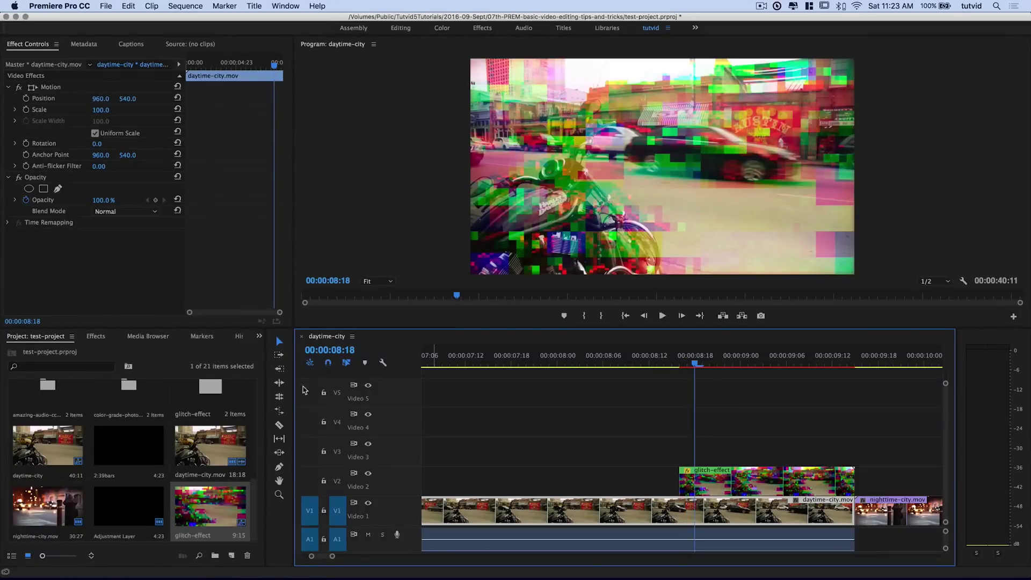
click(279, 425)
click(702, 480)
Step: Split glitch-effect again at 00:00:08:21 and delete the short piece between the last two cuts
key(Right)
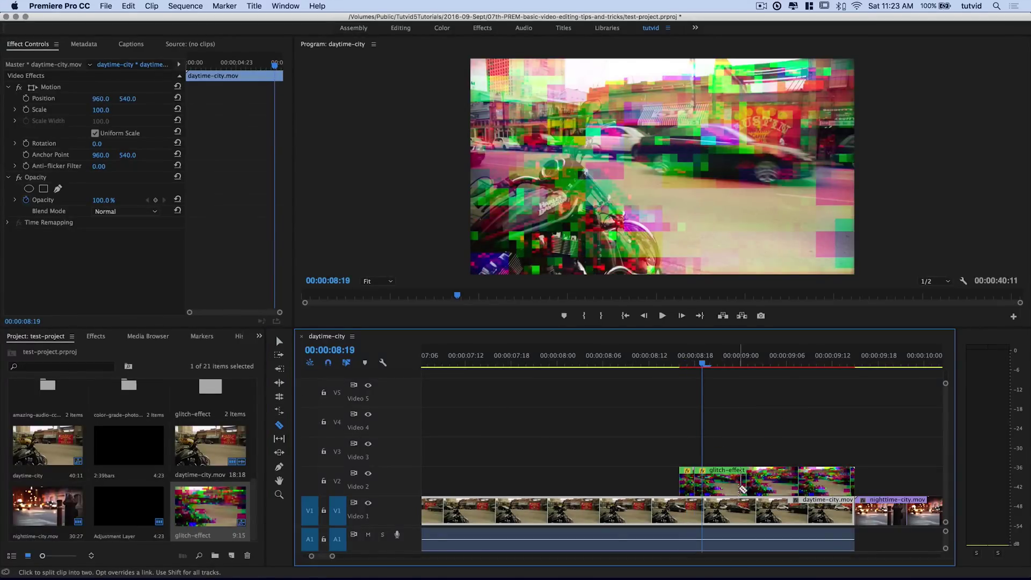
key(Right)
key(Right)
click(722, 480)
key(v)
click(708, 476)
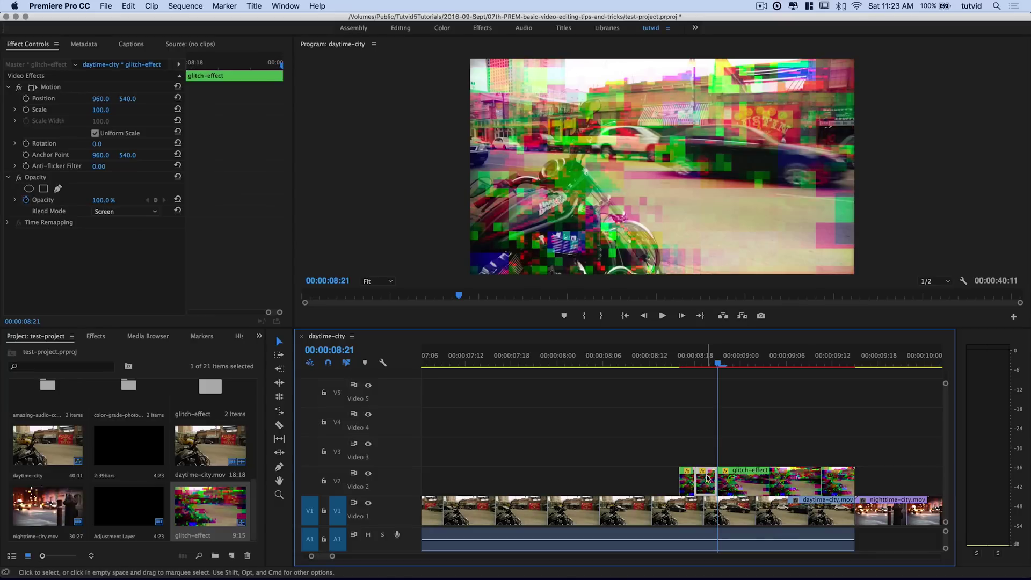
key(Delete)
Step: Step through the frames around the first gap in the glitch-effect clip to check how the glitch switches off
key(Left)
key(Left)
key(Left)
key(Left)
key(Left)
key(Left)
key(Left)
key(Left)
key(Right)
key(Right)
key(Right)
key(Right)
key(Right)
key(Right)
key(Right)
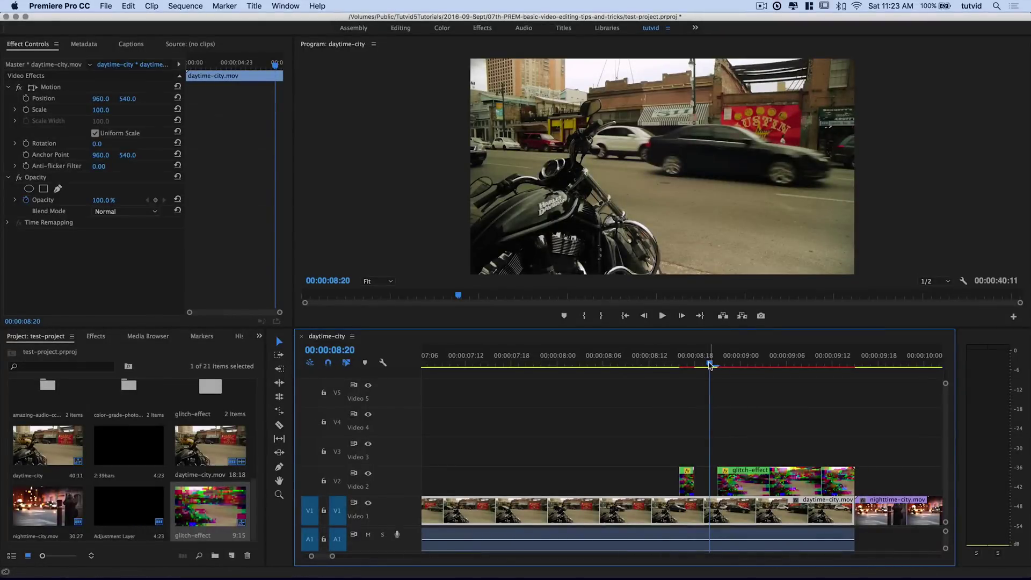
Step: Cut the long glitch-effect piece at 00:00:09:00 and 00:00:09:03 and delete the section between these cuts
key(Right)
key(Right)
key(Right)
key(Right)
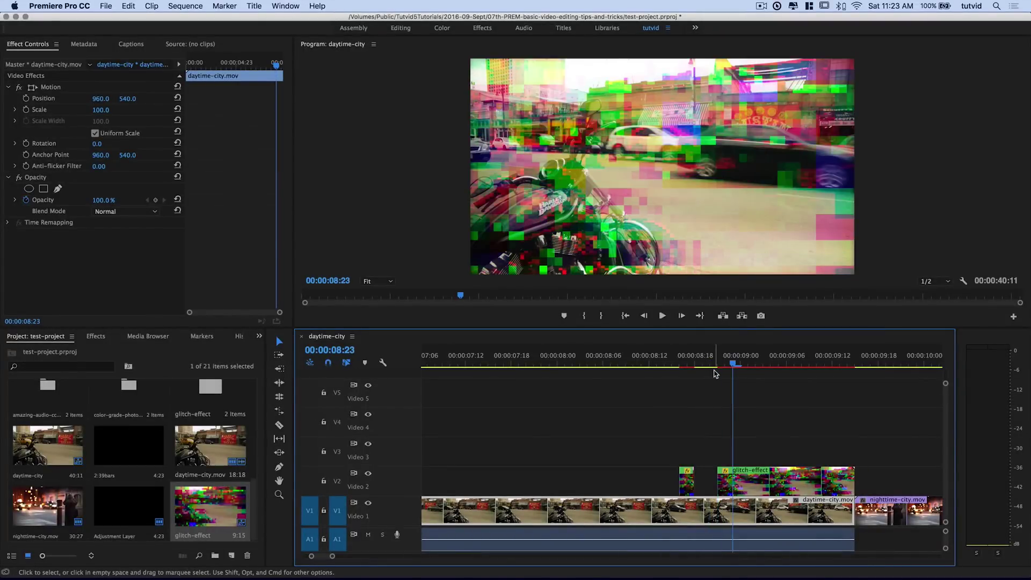
key(c)
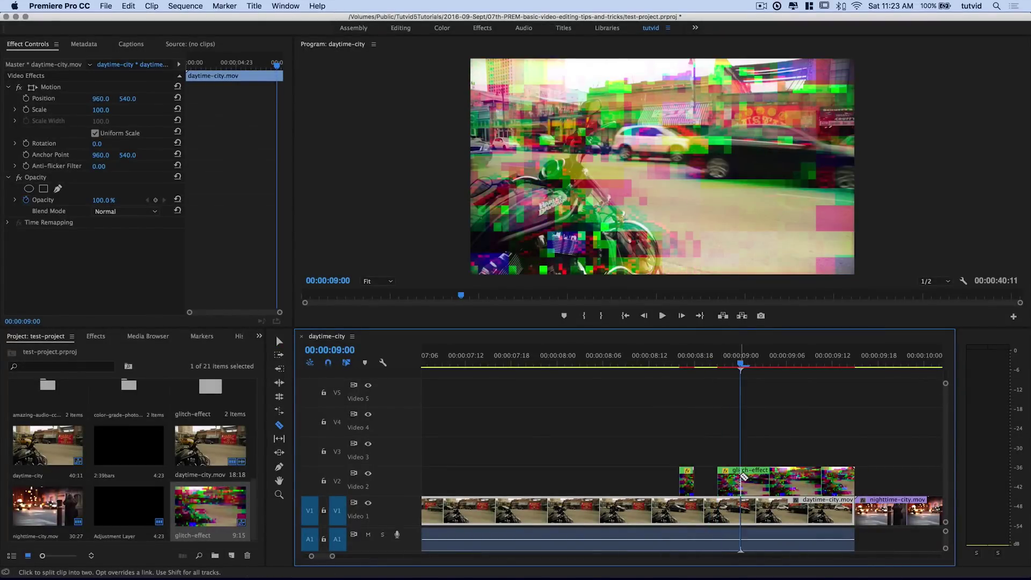
click(741, 475)
key(Right)
key(Right)
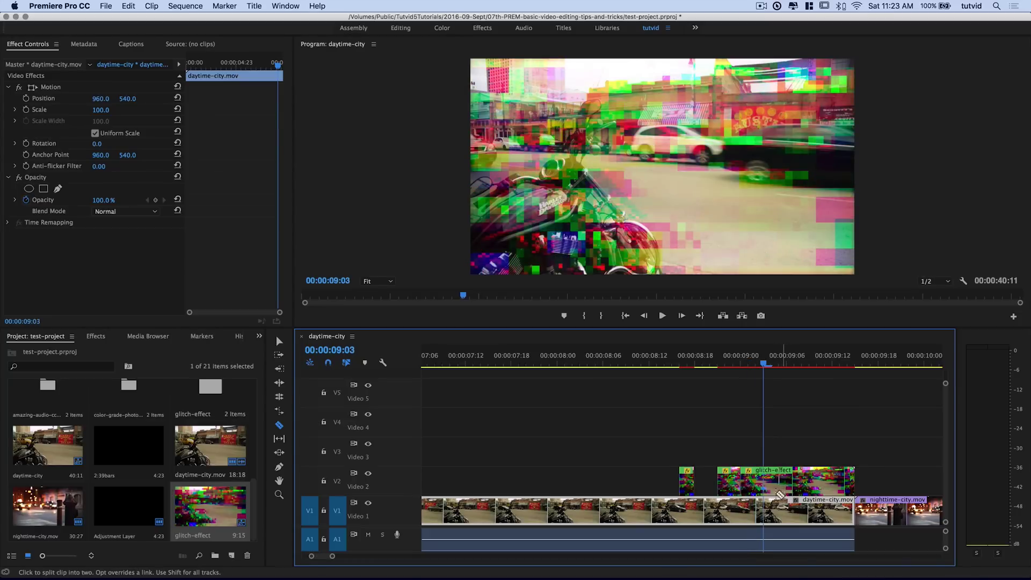
click(765, 481)
click(758, 489)
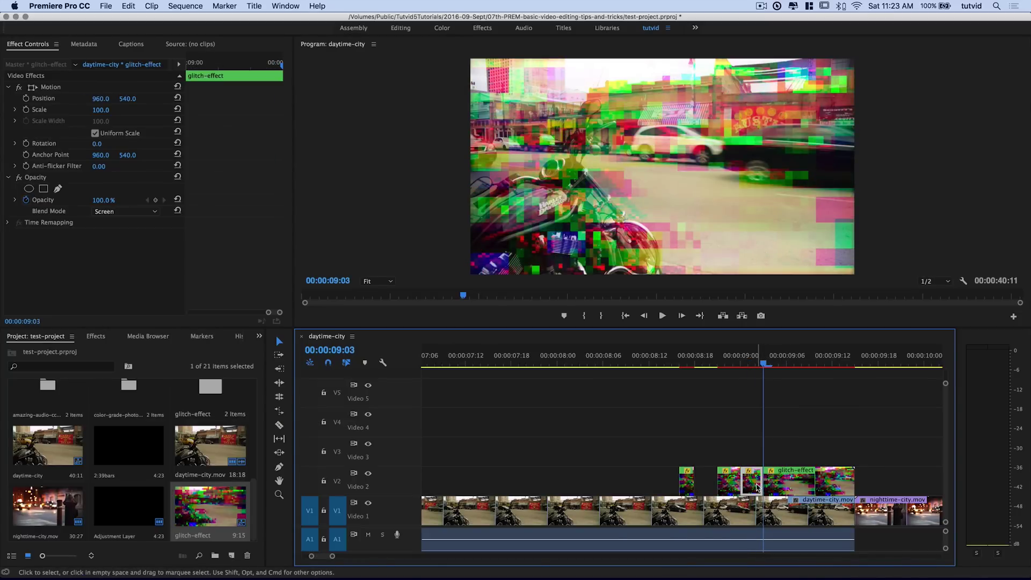
key(Delete)
Step: Preview the chopped glitch-effect pieces from shortly before the first one
click(625, 365)
key(Right)
key(Right)
key(Right)
key(Right)
key(Right)
key(Right)
key(Right)
key(Right)
key(Right)
key(Right)
key(Right)
key(Right)
key(Right)
key(Right)
key(Right)
key(Right)
key(Right)
key(Right)
key(Right)
key(Right)
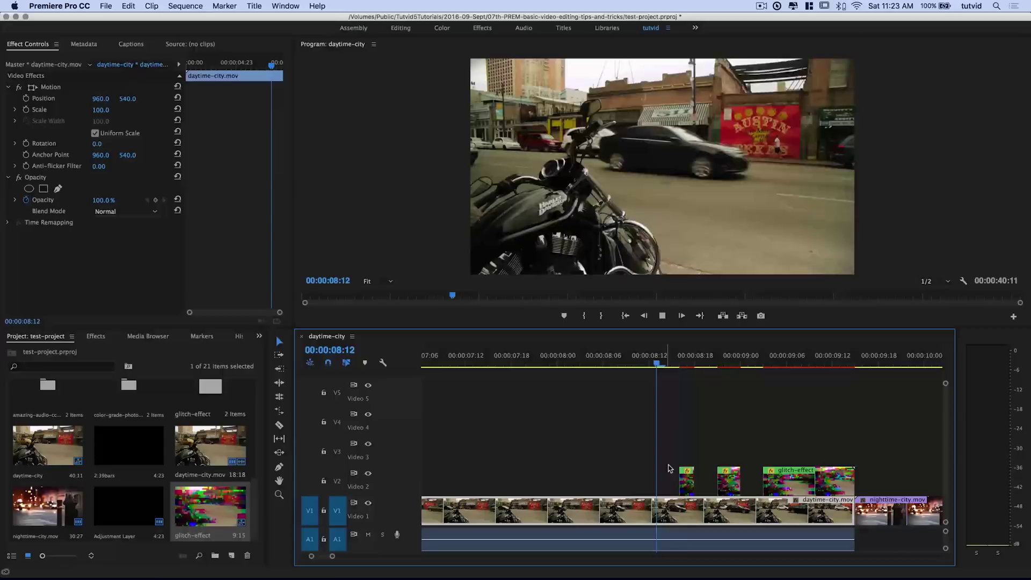
key(Left)
key(Left)
key(Left)
key(Left)
key(Left)
key(Left)
key(Left)
key(Left)
key(Left)
Step: Cut the last glitch-effect piece at 00:00:09:07 and move the part after the cut to start at 00:00:09:10
drag(700, 359, 789, 390)
key(c)
click(799, 479)
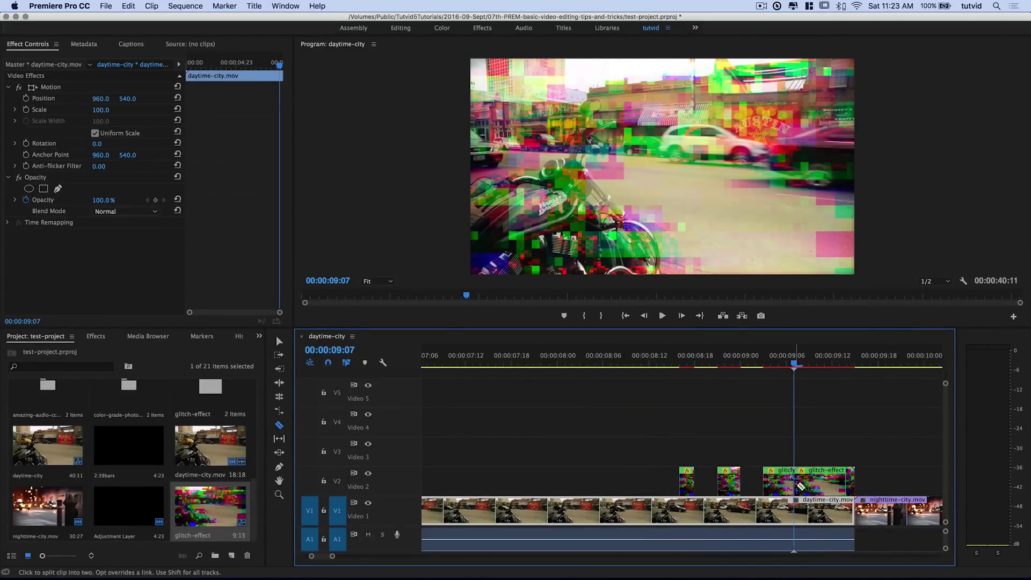
key(v)
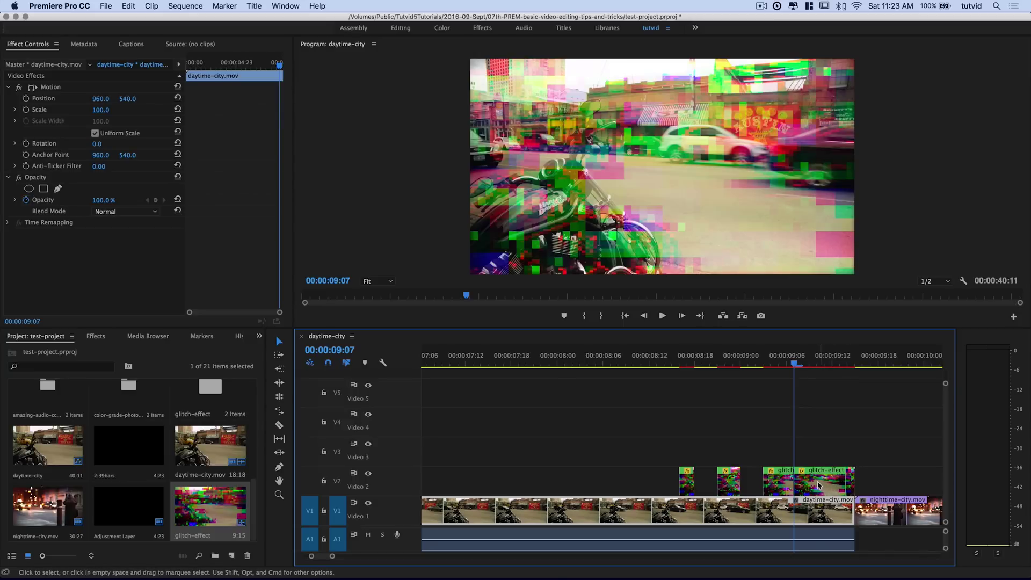
drag(795, 479, 834, 486)
Step: Play the sequence across all four glitch-effect pieces and into the nighttime-city.mov clip
drag(783, 363, 602, 363)
key(space)
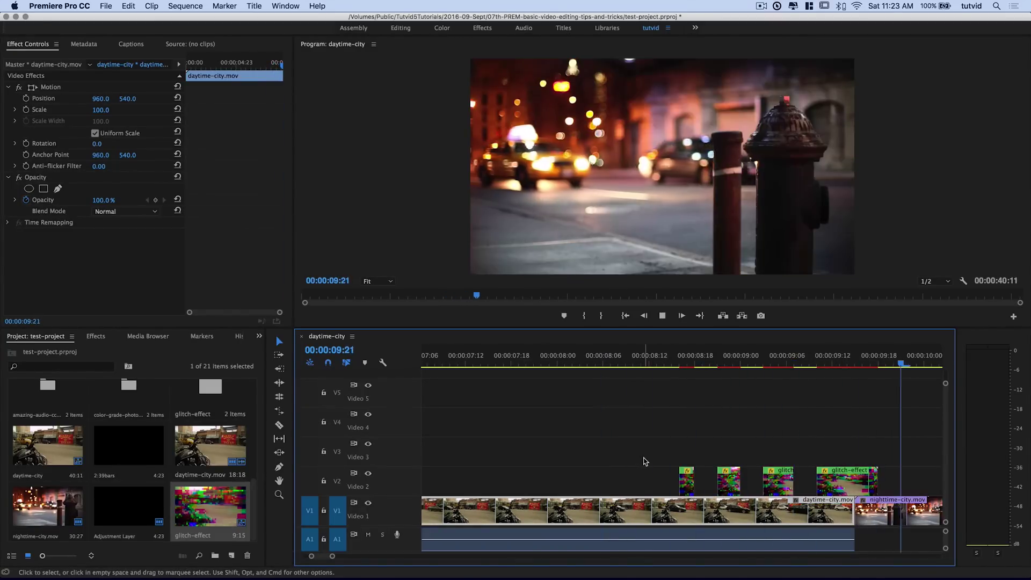
key(space)
Step: Move the nighttime-city.mov clip on V1 about 3 frames later so it starts where the last glitch-effect piece ends
key(minus)
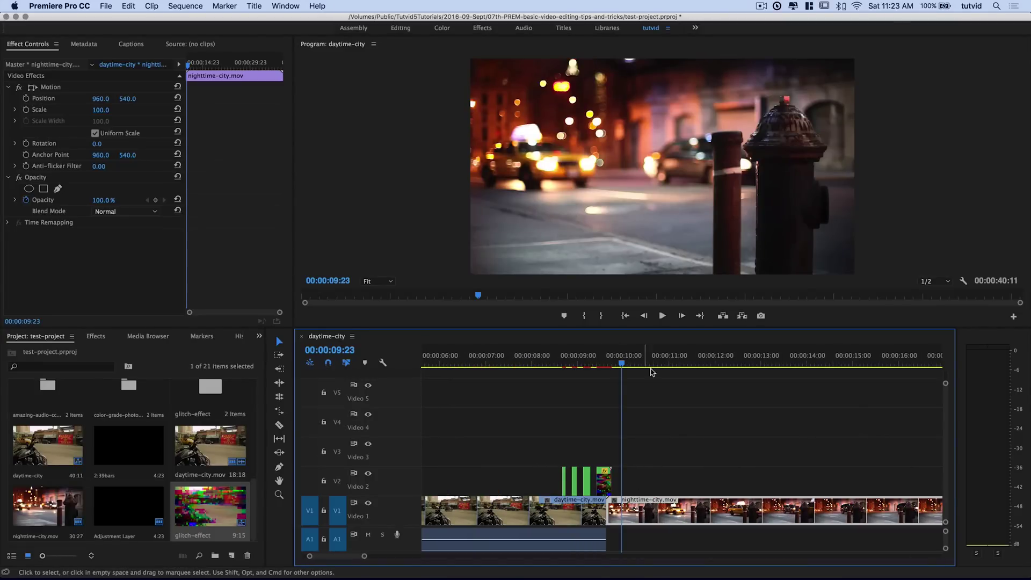
key(equal)
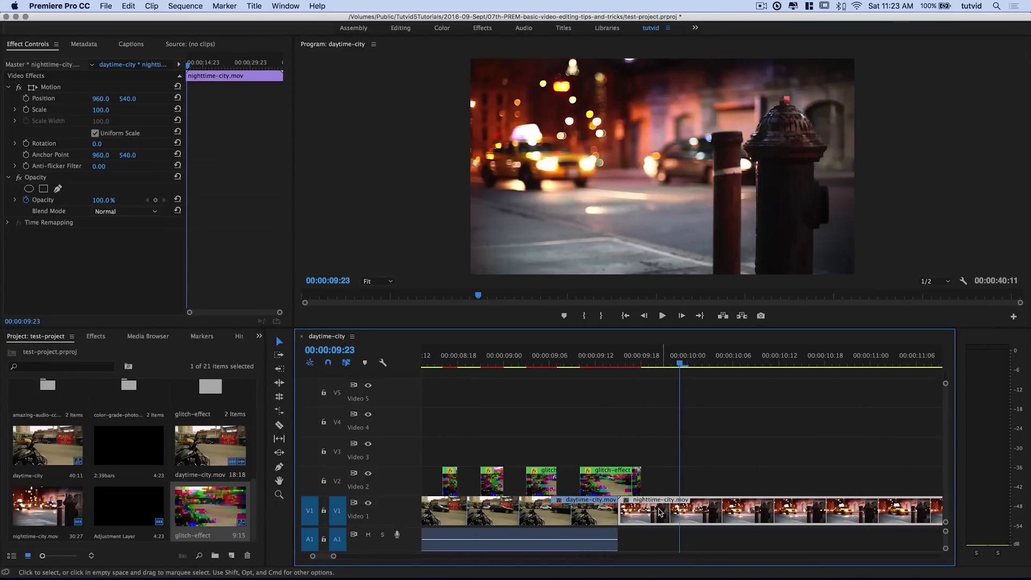
drag(644, 354, 610, 356)
drag(641, 508, 664, 507)
drag(610, 363, 625, 370)
click(458, 390)
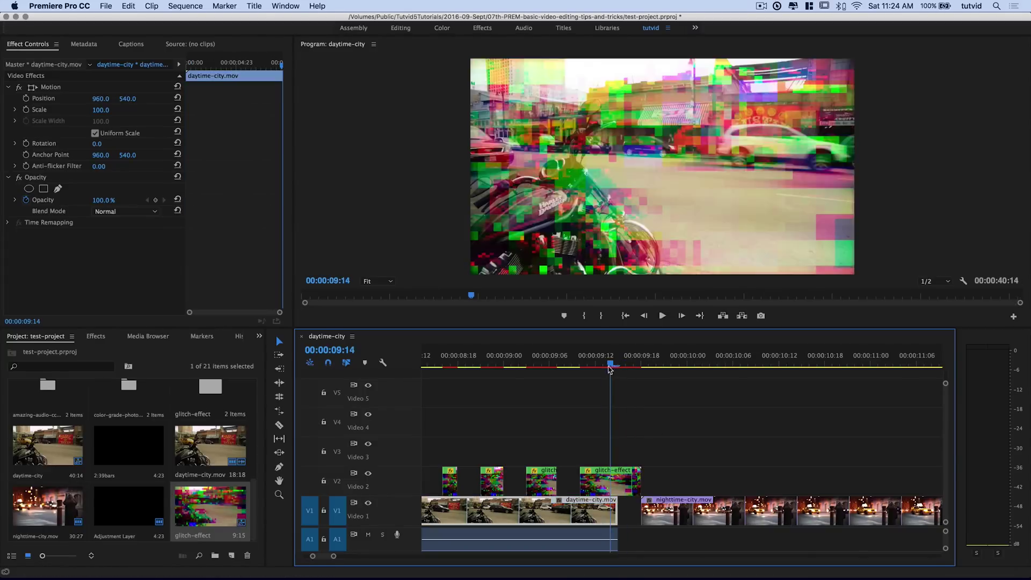
Step: Play the glitch transition from daytime-city.mov to the shifted nighttime-city.mov clip
click(480, 357)
key(space)
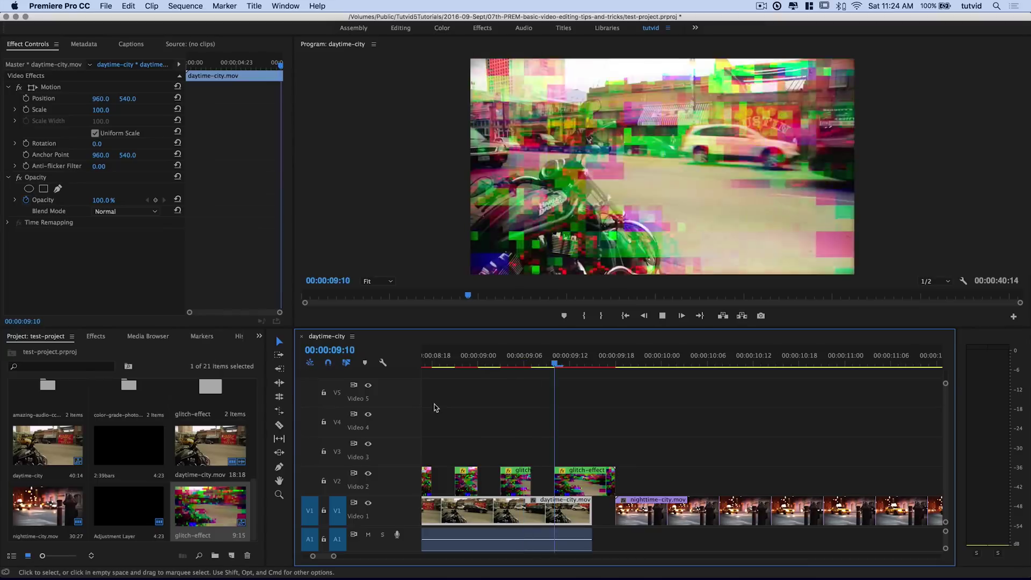
key(space)
Step: Cut daytime-city.mov on V1 at 00:00:08:16 and 00:00:08:18, matching the edges of the first glitch-effect piece
key(minus)
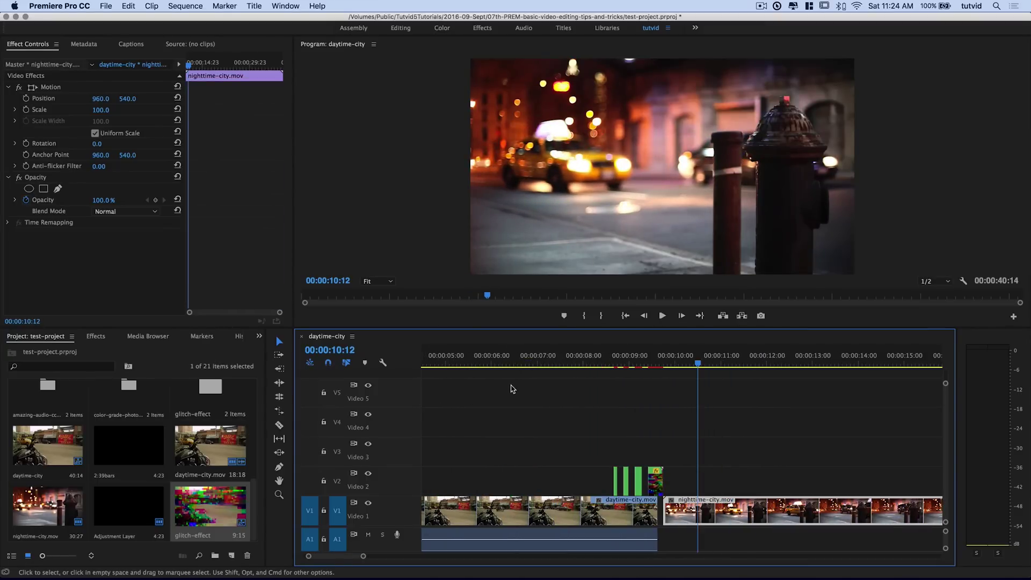
mouse_move(618, 368)
mouse_down()
mouse_move(605, 367)
mouse_move(644, 360)
mouse_move(599, 365)
mouse_up()
key(=)
key(=)
key(=)
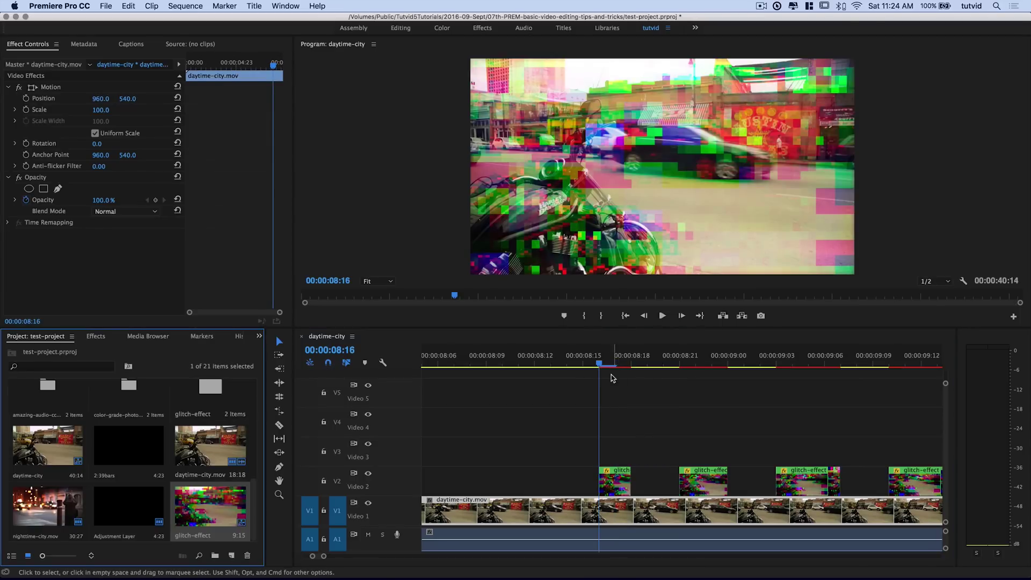
mouse_move(600, 366)
mouse_down()
mouse_move(616, 370)
mouse_move(599, 368)
mouse_up()
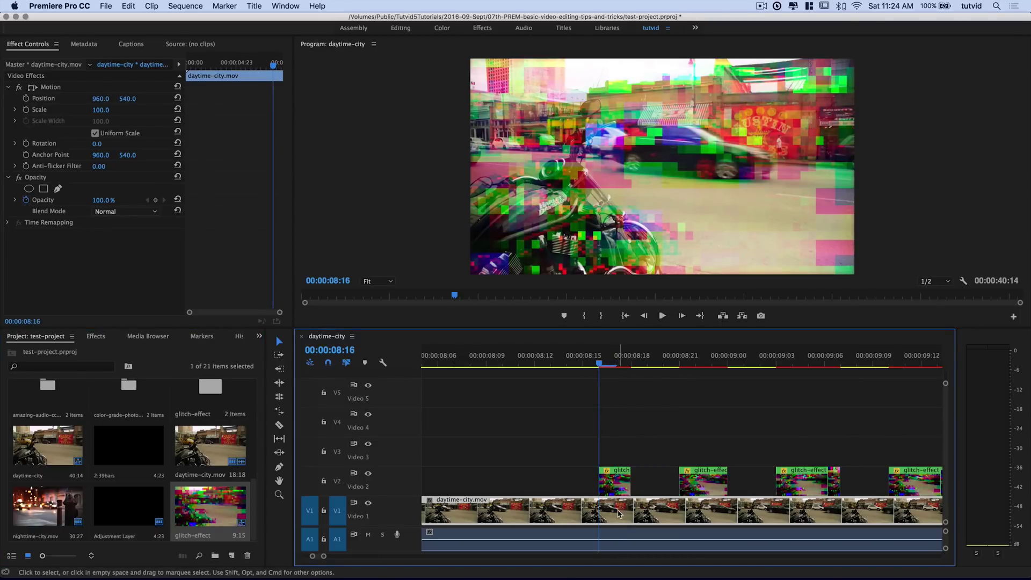
click(278, 425)
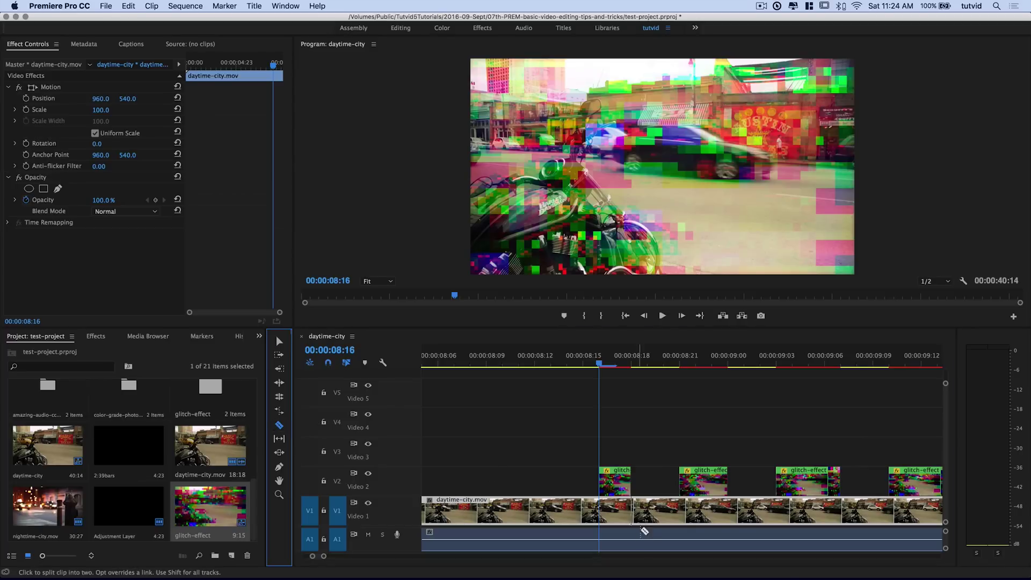
click(601, 510)
click(631, 512)
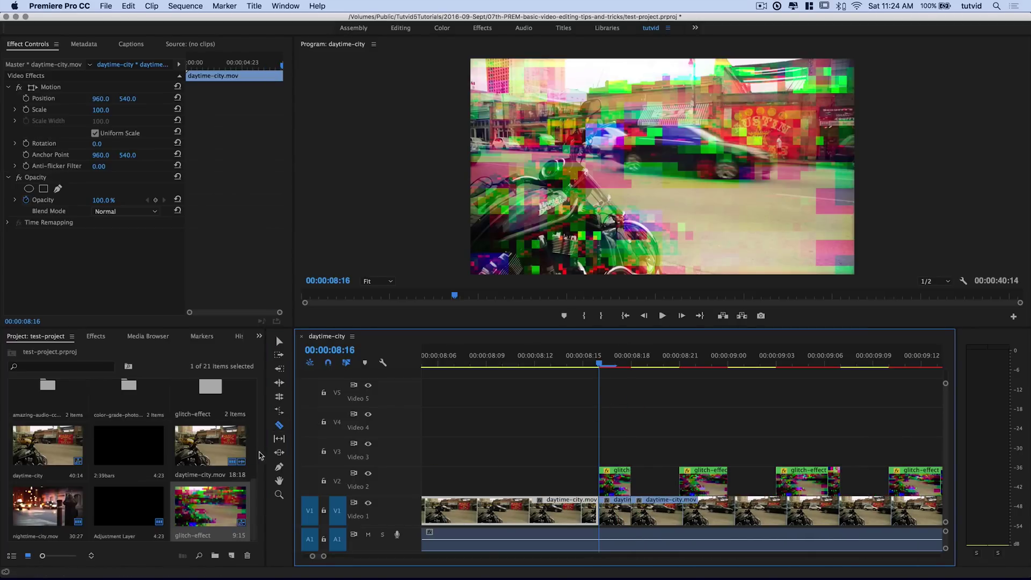
Step: Apply the Vertical Flip effect to the daytime-city.mov piece beneath the first glitch-effect piece
click(95, 336)
scroll(51, 488, down, 3)
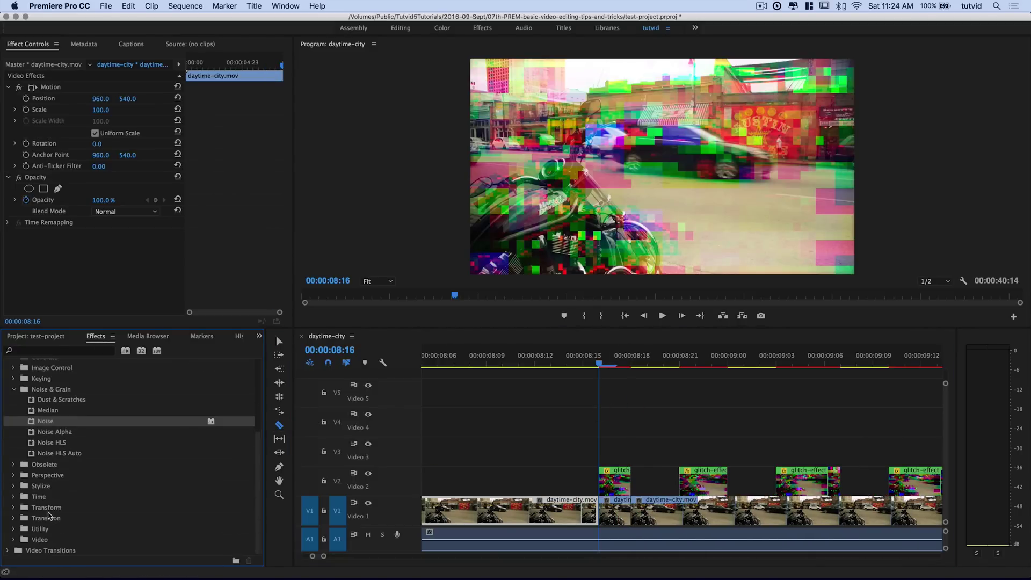
double_click(48, 510)
scroll(84, 530, down, 1)
drag(59, 528, 622, 511)
Step: Play across the first glitch-effect piece to preview the vertically flipped footage
drag(595, 363, 513, 360)
key(space)
key(space)
Step: Cut daytime-city.mov on V1 at the edges of the other glitch-effect pieces: 00:00:08:21, 00:00:09:00, 00:00:09:03, 00:00:09:07 and 00:00:09:10
drag(577, 359, 667, 403)
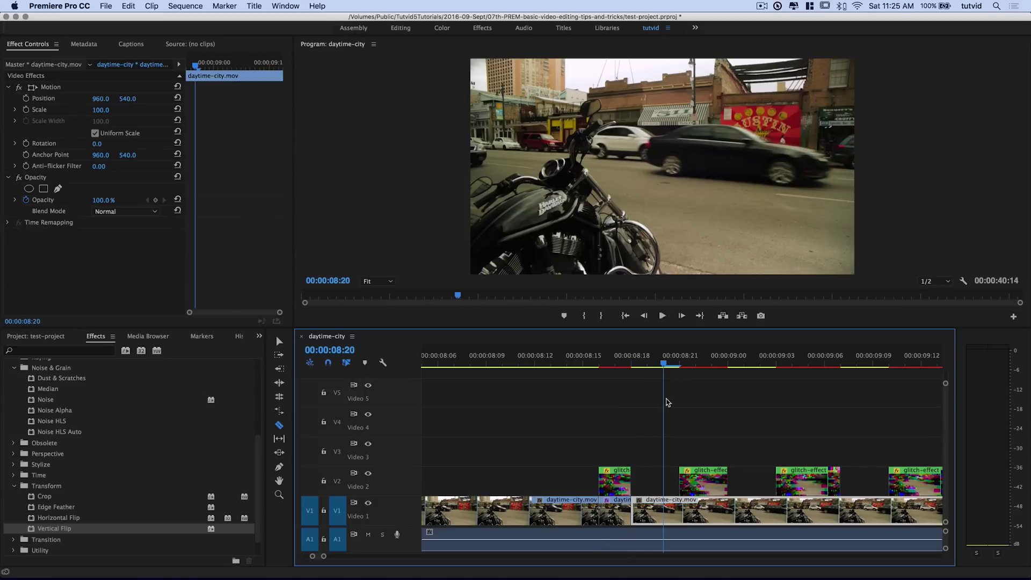
click(678, 515)
click(729, 513)
click(777, 513)
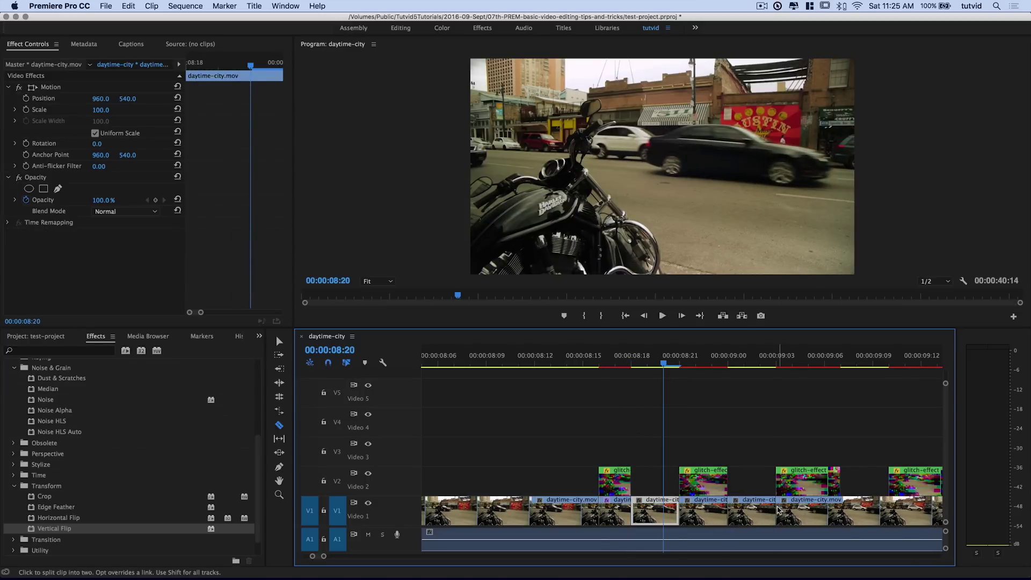
click(851, 510)
click(895, 512)
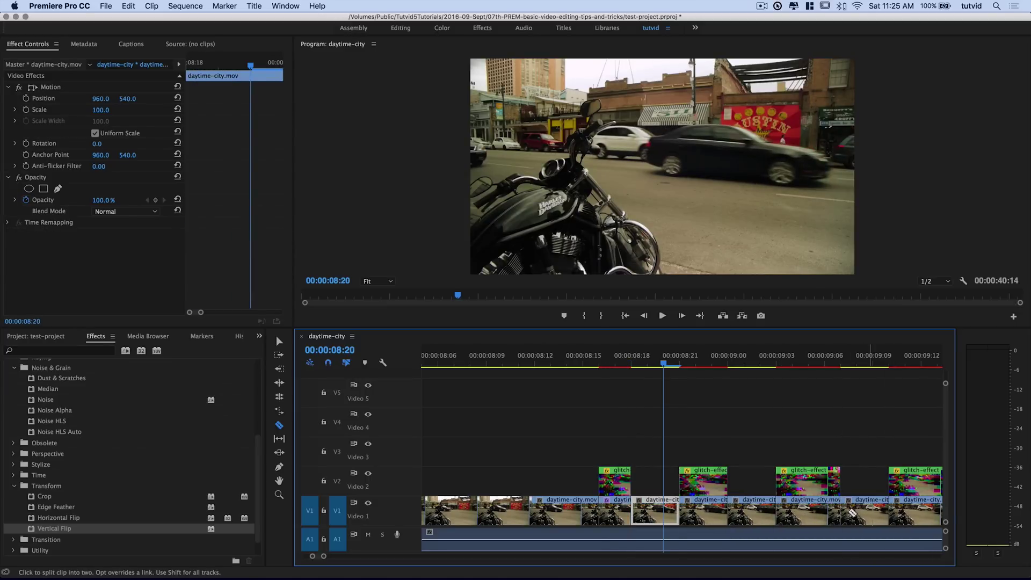
Step: Apply the Vertical Flip effect to the daytime-city.mov pieces on V1 beneath the remaining glitch-effect pieces
key(b)
drag(54, 528, 675, 551)
drag(712, 513, 704, 512)
drag(808, 507, 810, 508)
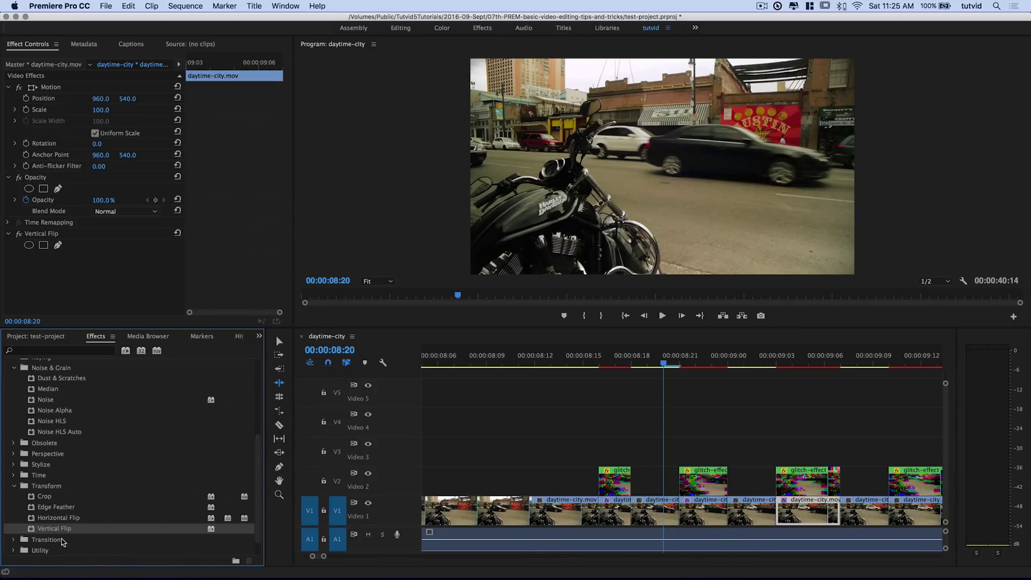
click(927, 524)
Step: Play the glitch transition repeatedly, starting before the first glitch-effect piece, to preview the flipped footage and the change into nighttime-city.mov
key(minus)
key(minus)
key(minus)
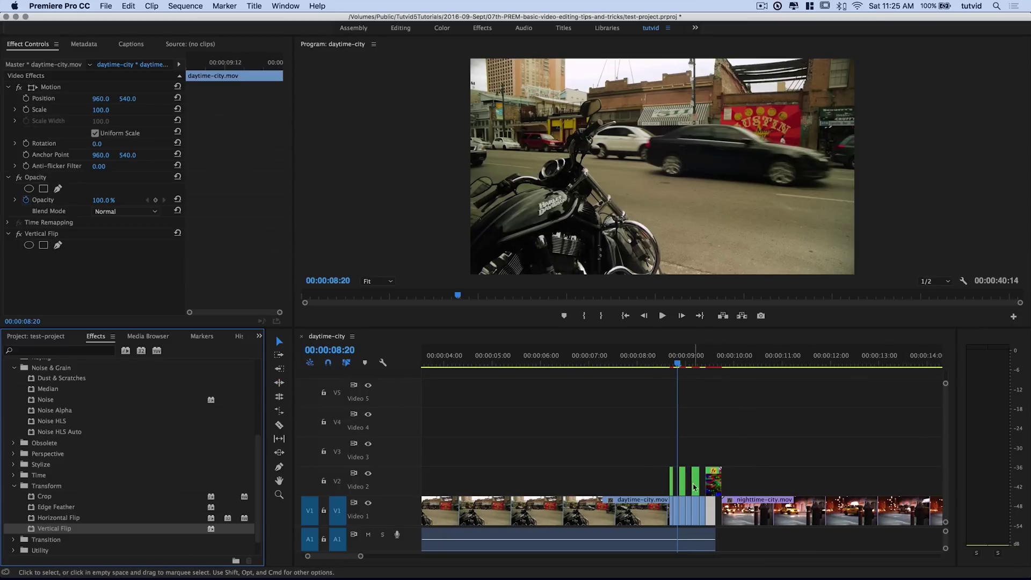
drag(672, 369, 619, 379)
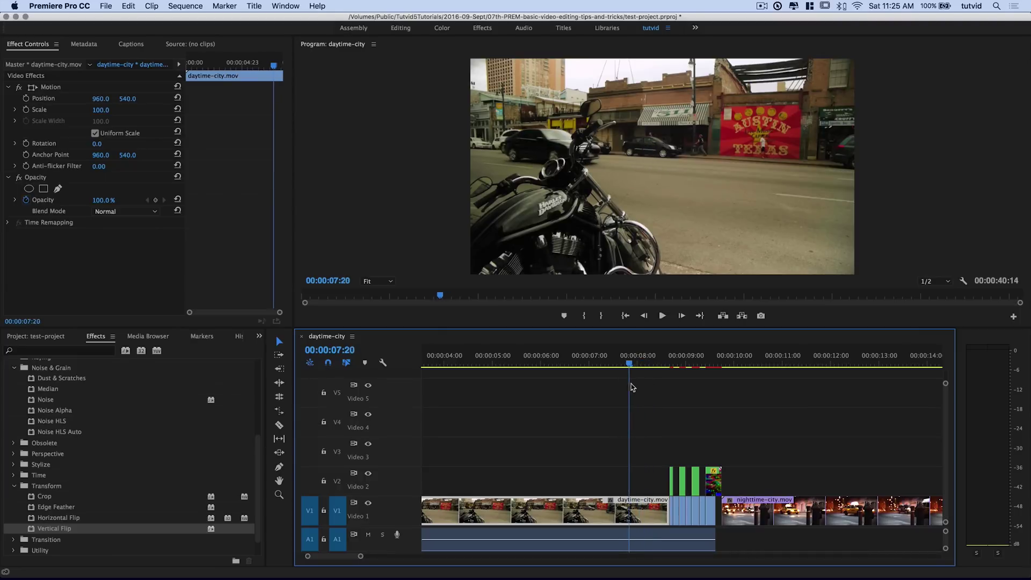
key(space)
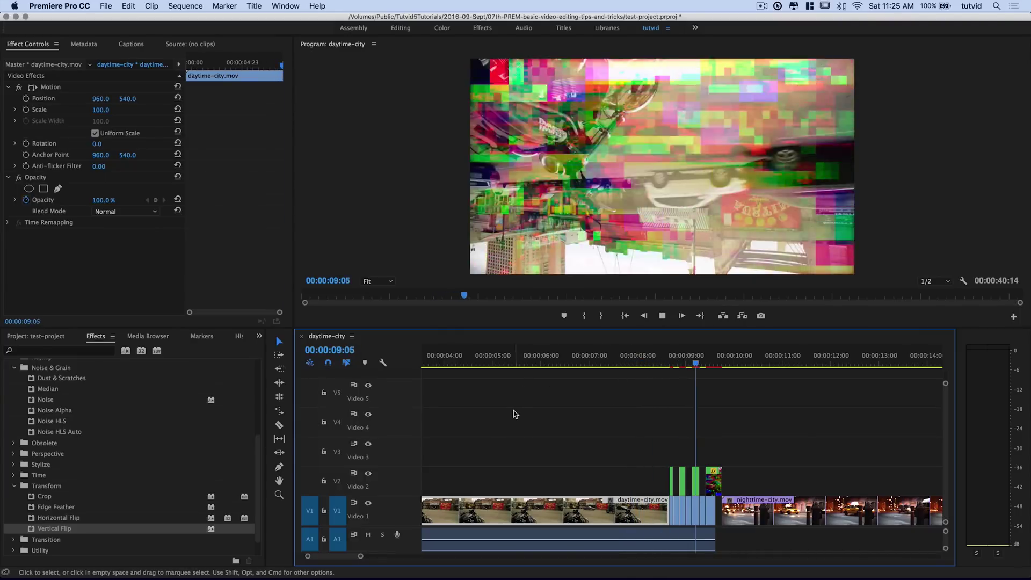
key(space)
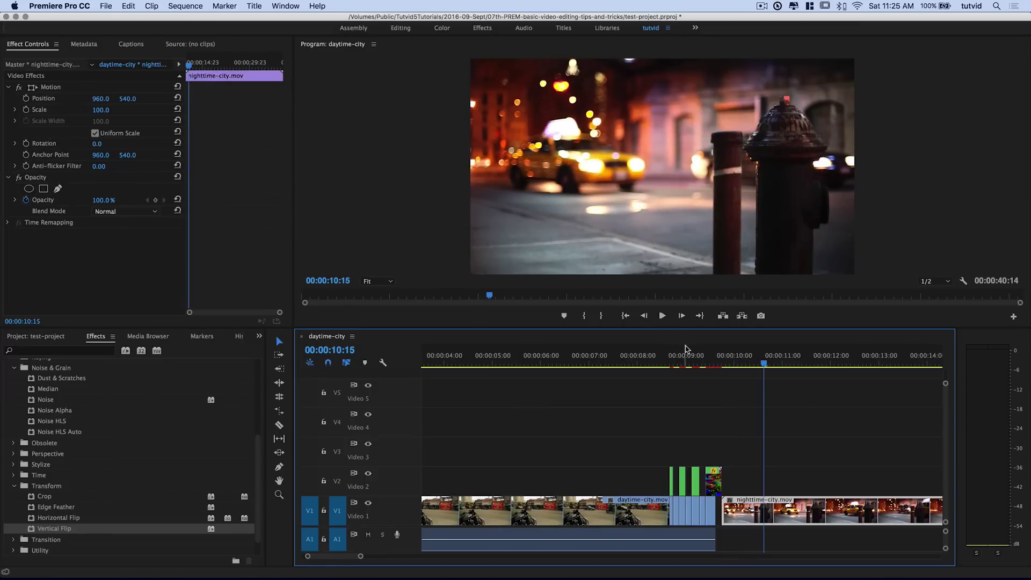
drag(715, 379, 621, 380)
key(space)
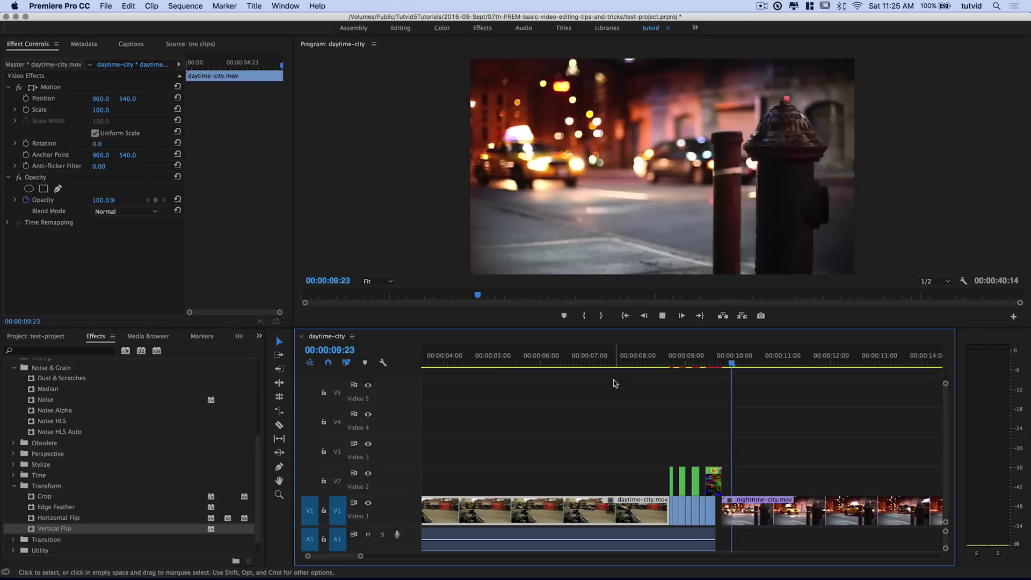
click(644, 364)
key(space)
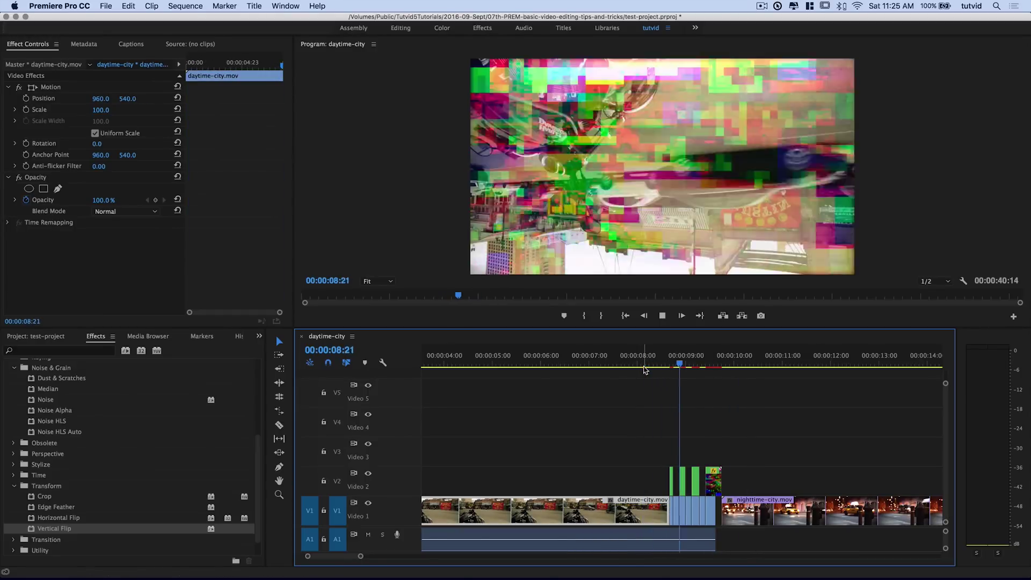